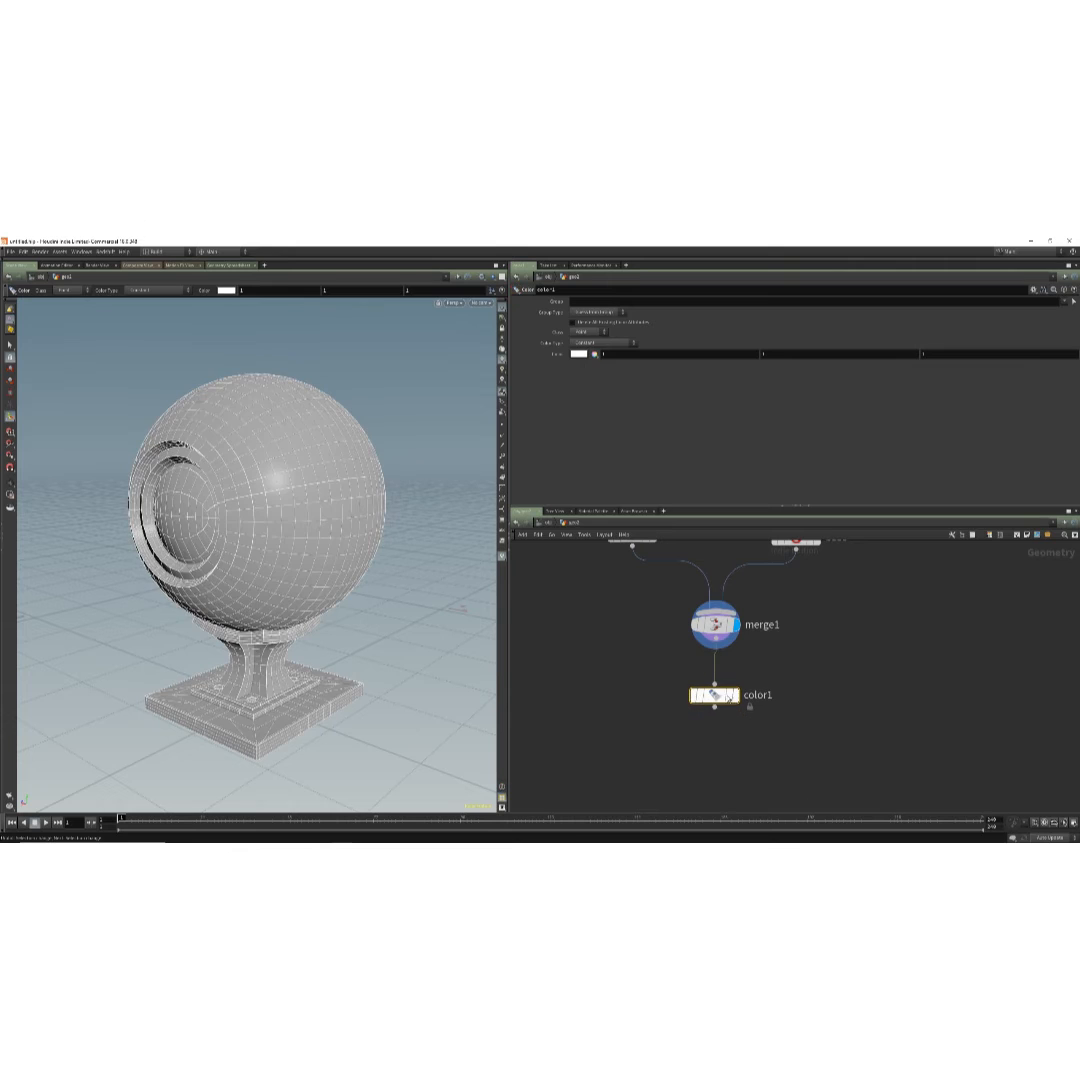
# Display the color1 node, set its class to Primitive and its colour to pure red.
pyautogui.click(742, 676)
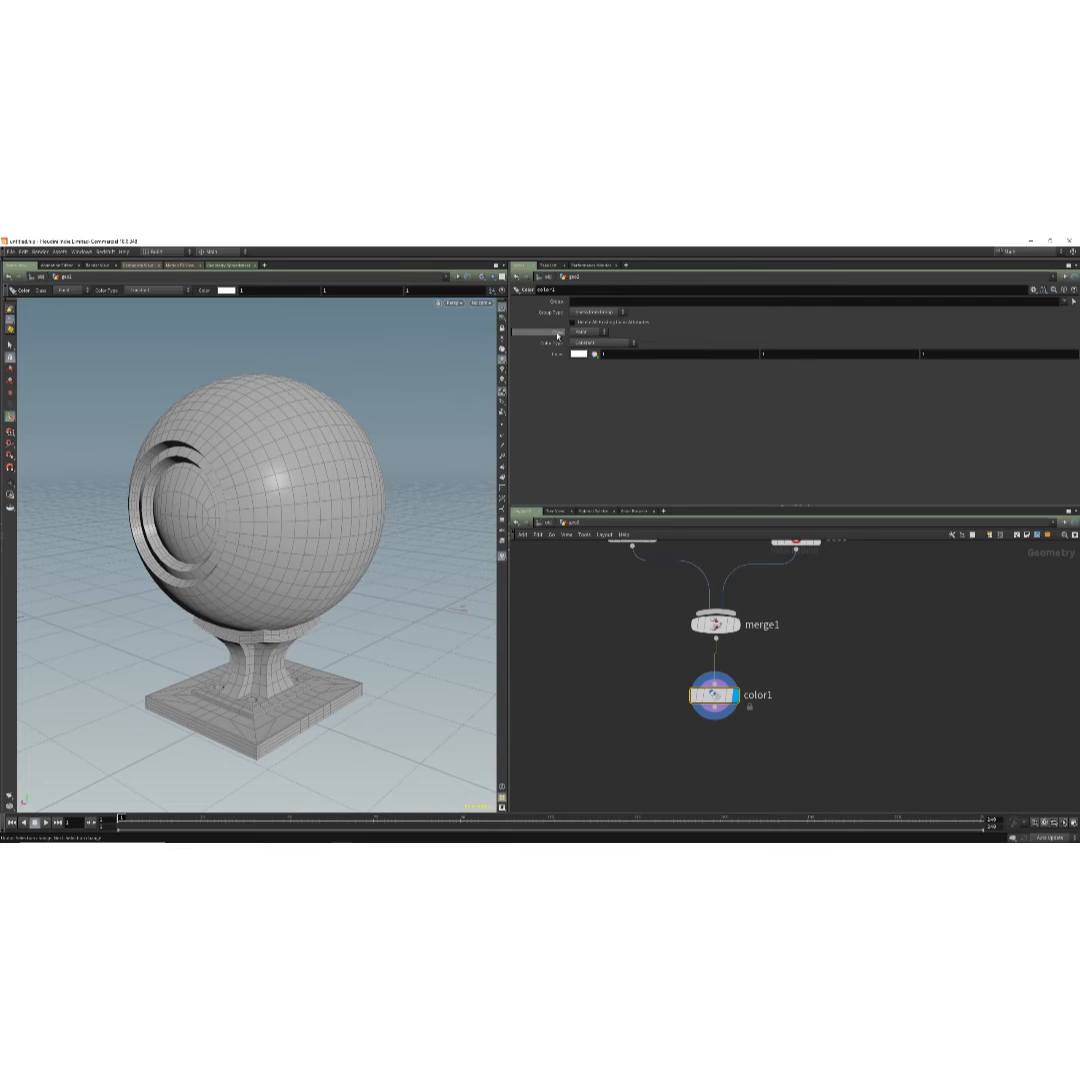
pyautogui.click(587, 332)
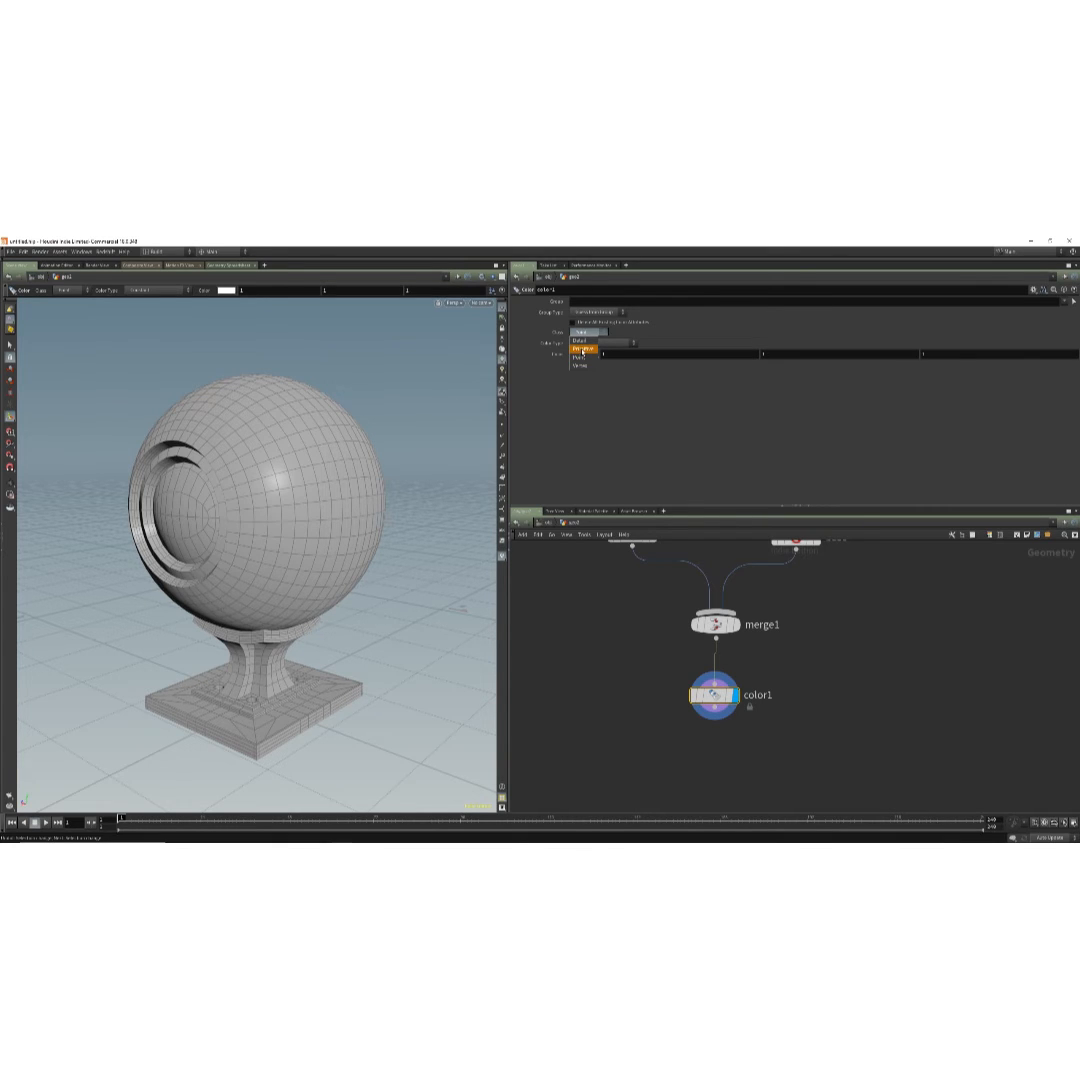
pyautogui.click(583, 349)
pyautogui.click(581, 355)
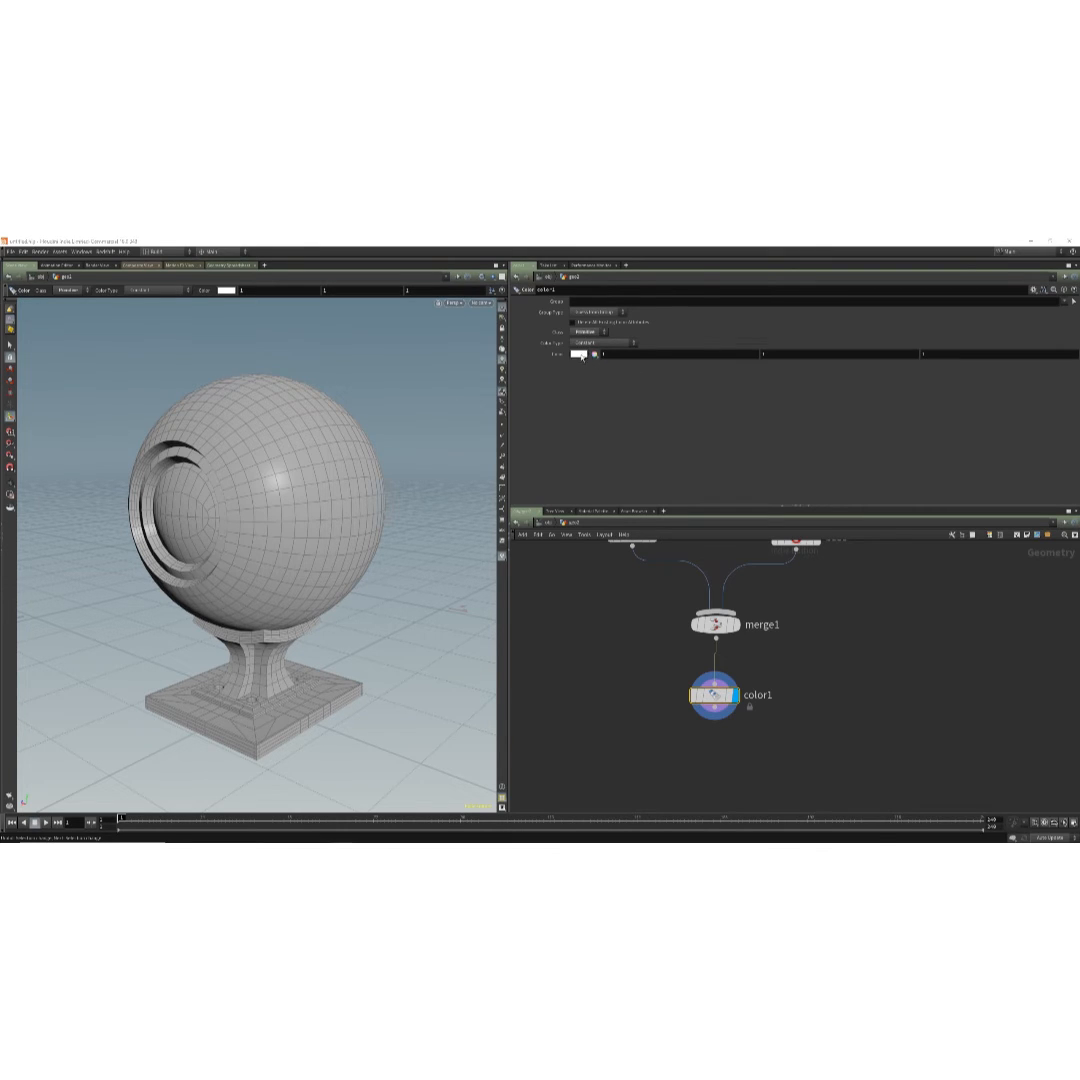
pyautogui.click(551, 298)
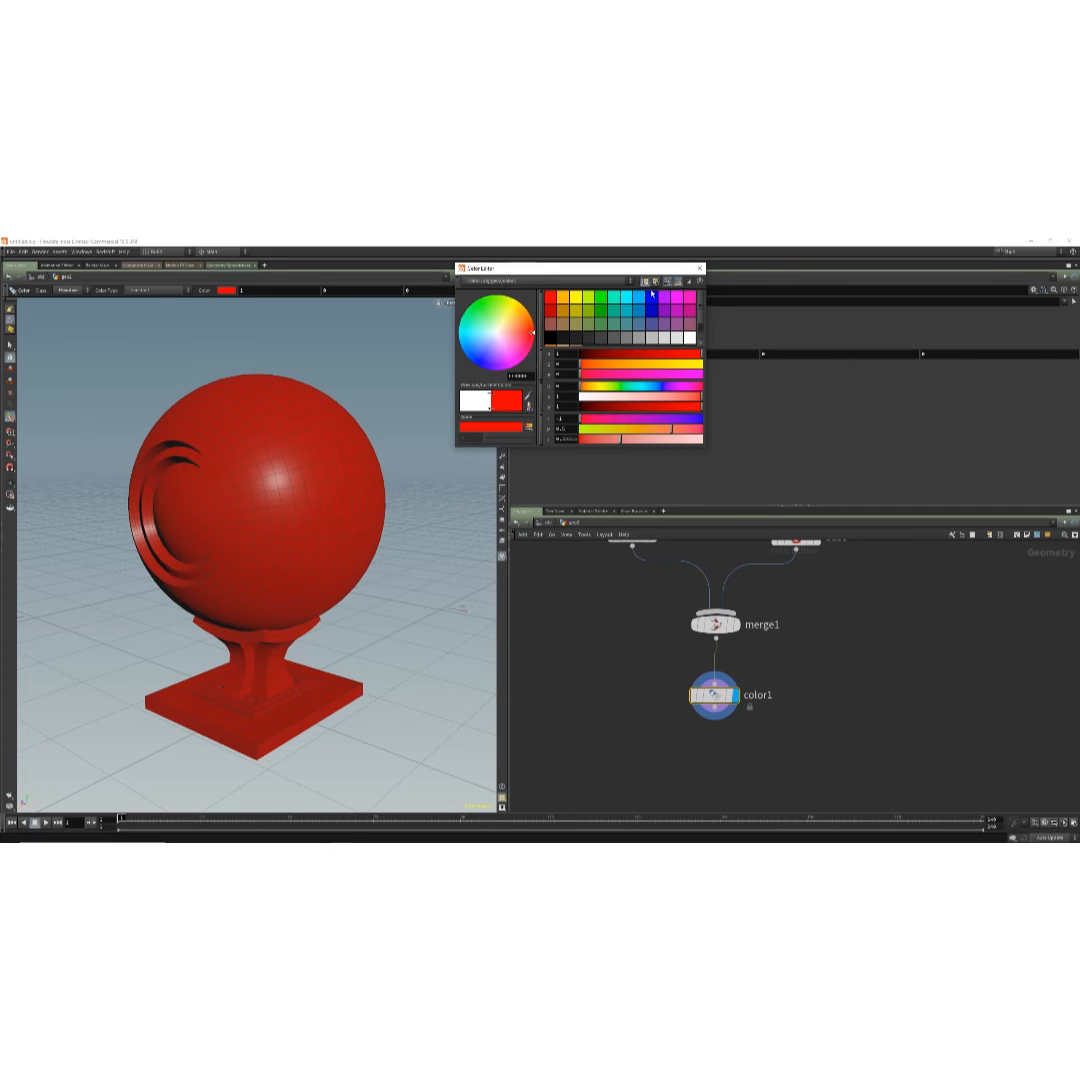
pyautogui.click(700, 268)
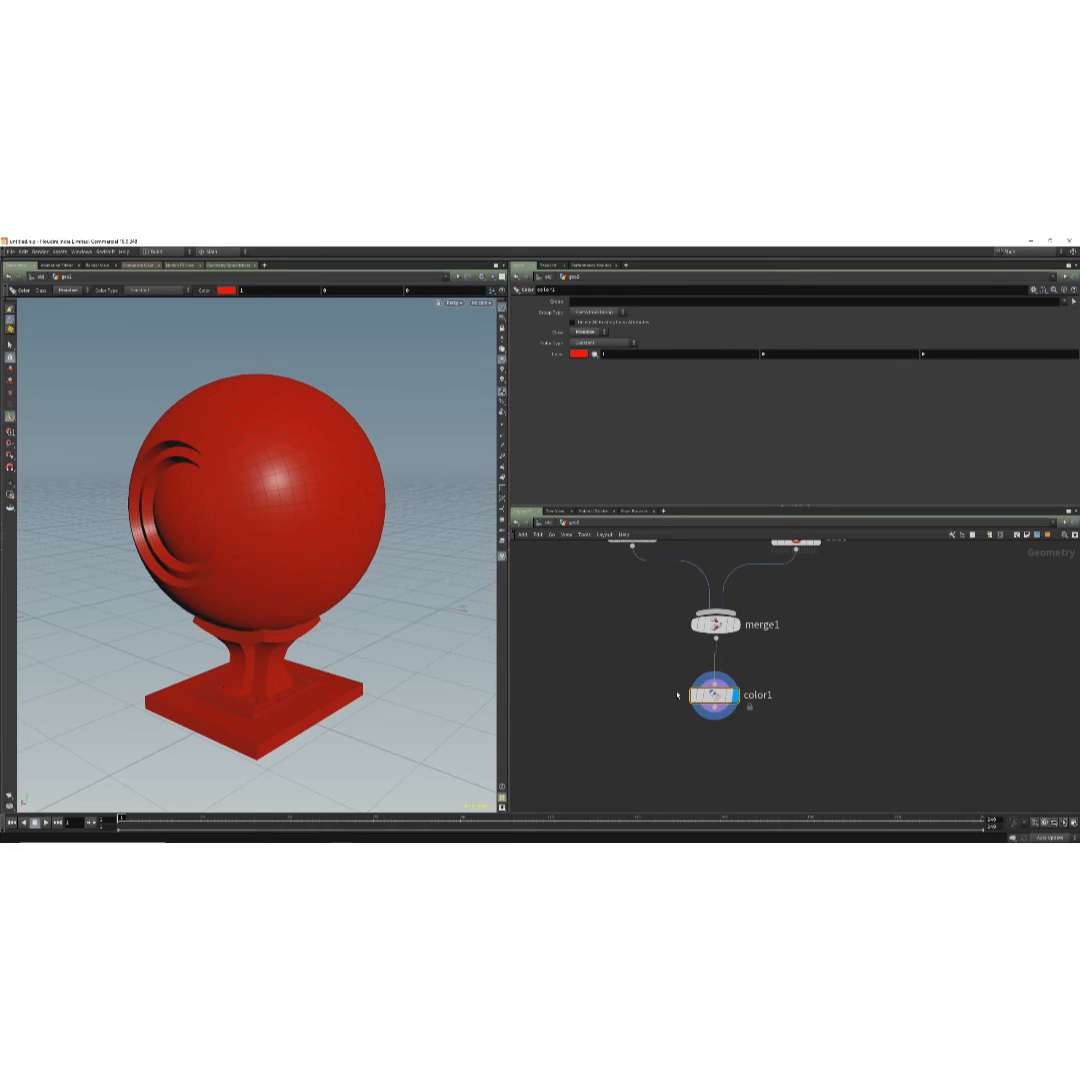
# Open the node information for color1 and examine its point and primitive attributes.
pyautogui.moveTo(678, 697)
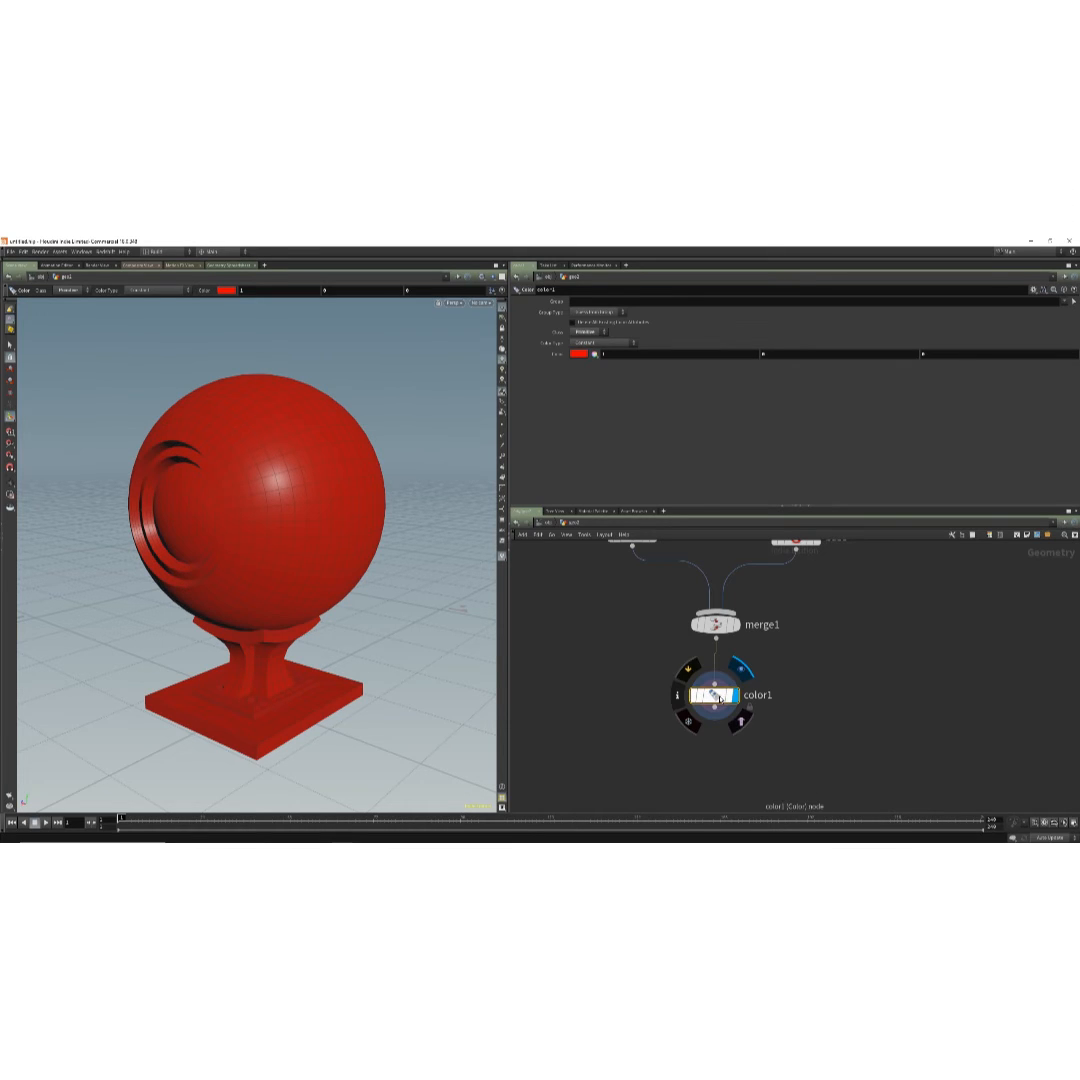
pyautogui.moveTo(678, 697); pyautogui.dragTo(712, 699, button='middle')
pyautogui.click(678, 696)
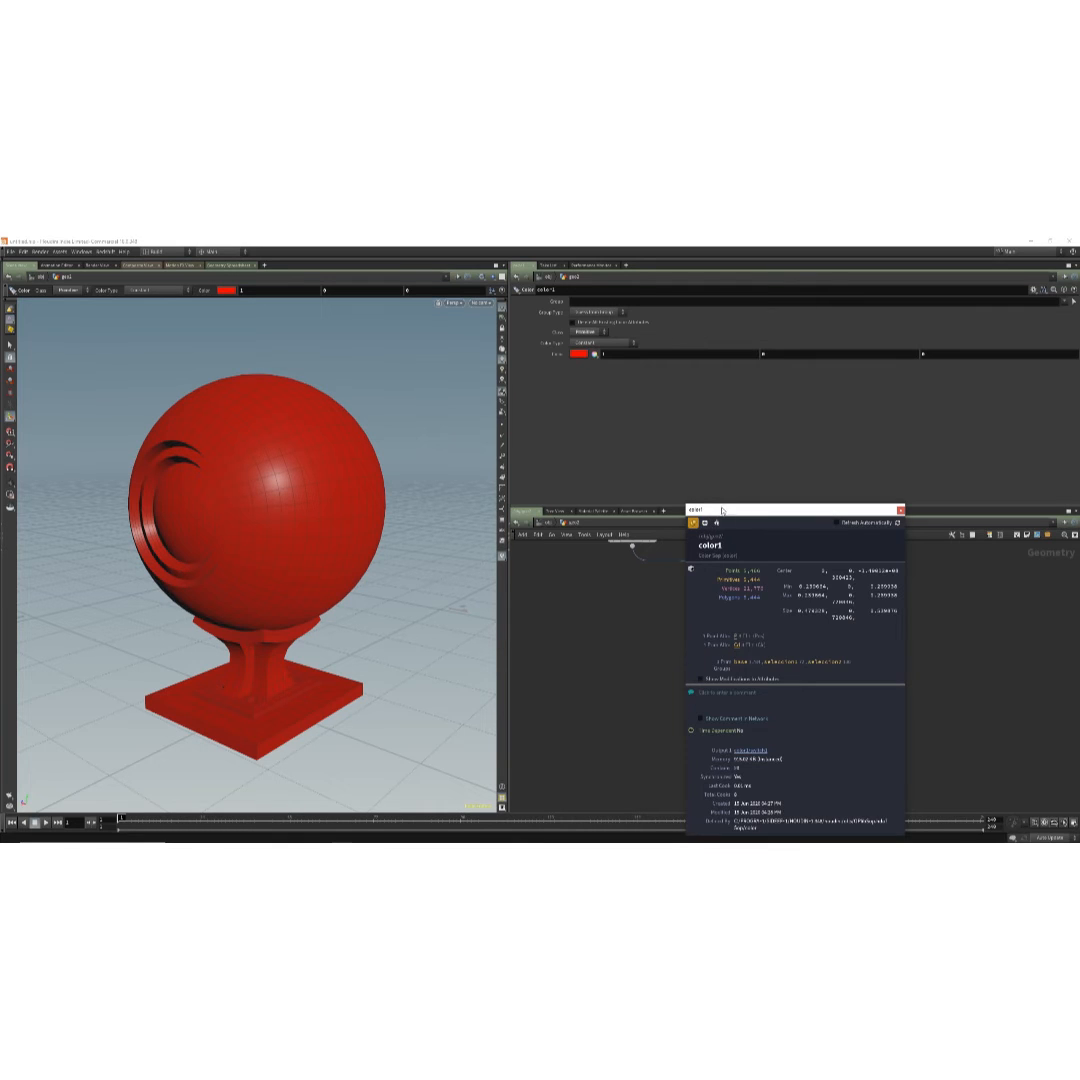
pyautogui.moveTo(705, 510); pyautogui.dragTo(399, 413)
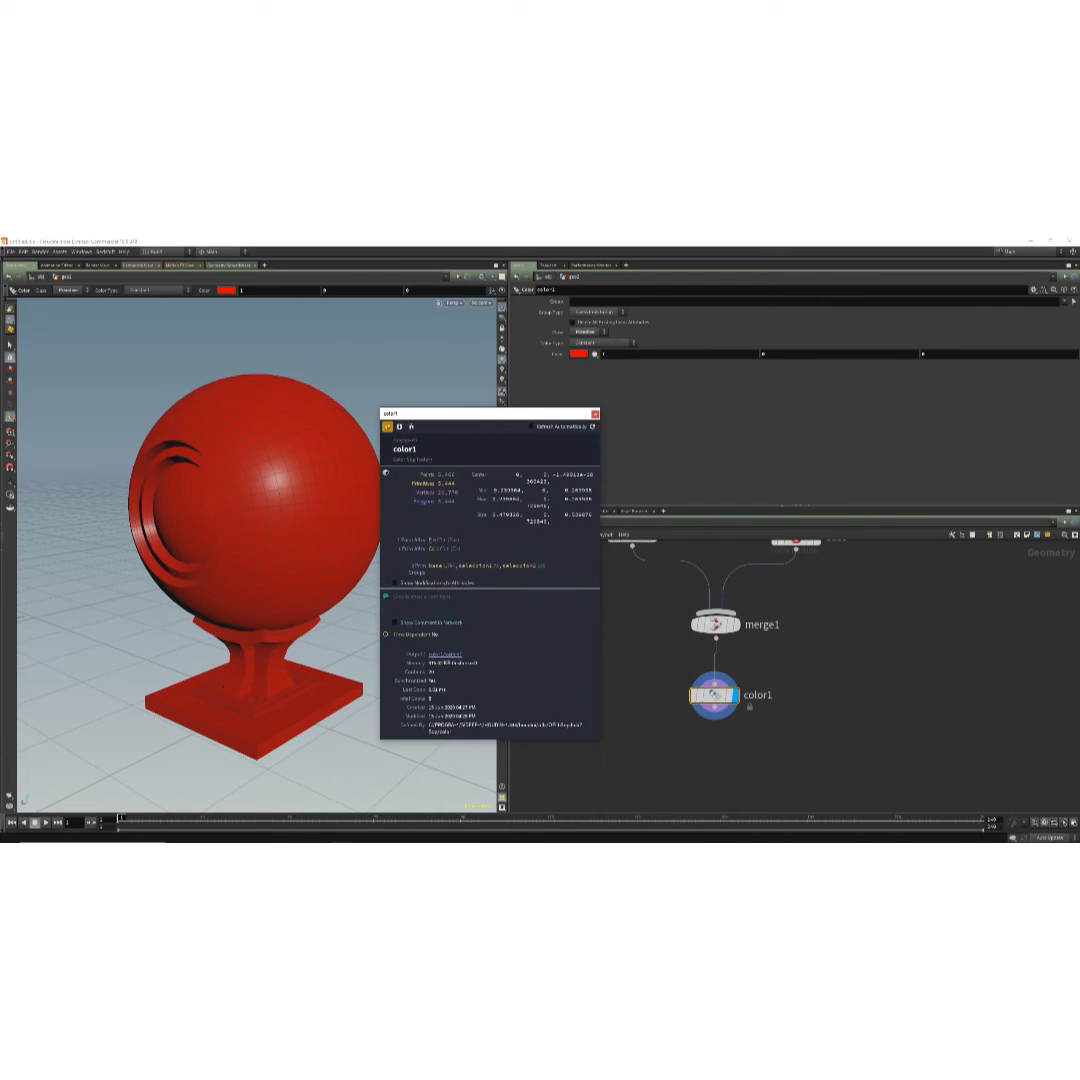
pyautogui.click(415, 551)
# Examine color1's primitive colour values in the geometry spreadsheet, then dismiss the node information.
pyautogui.click(227, 265)
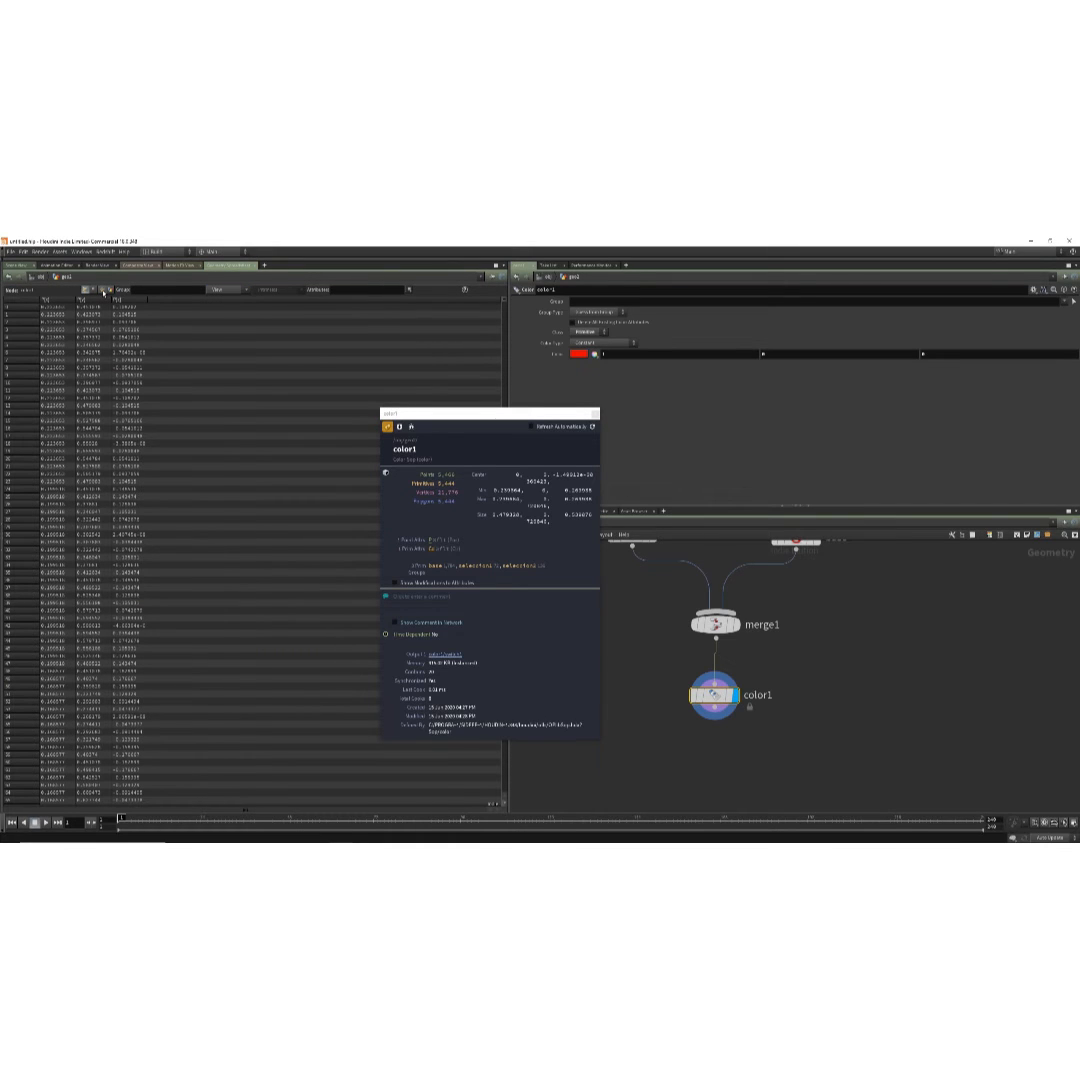
pyautogui.click(103, 291)
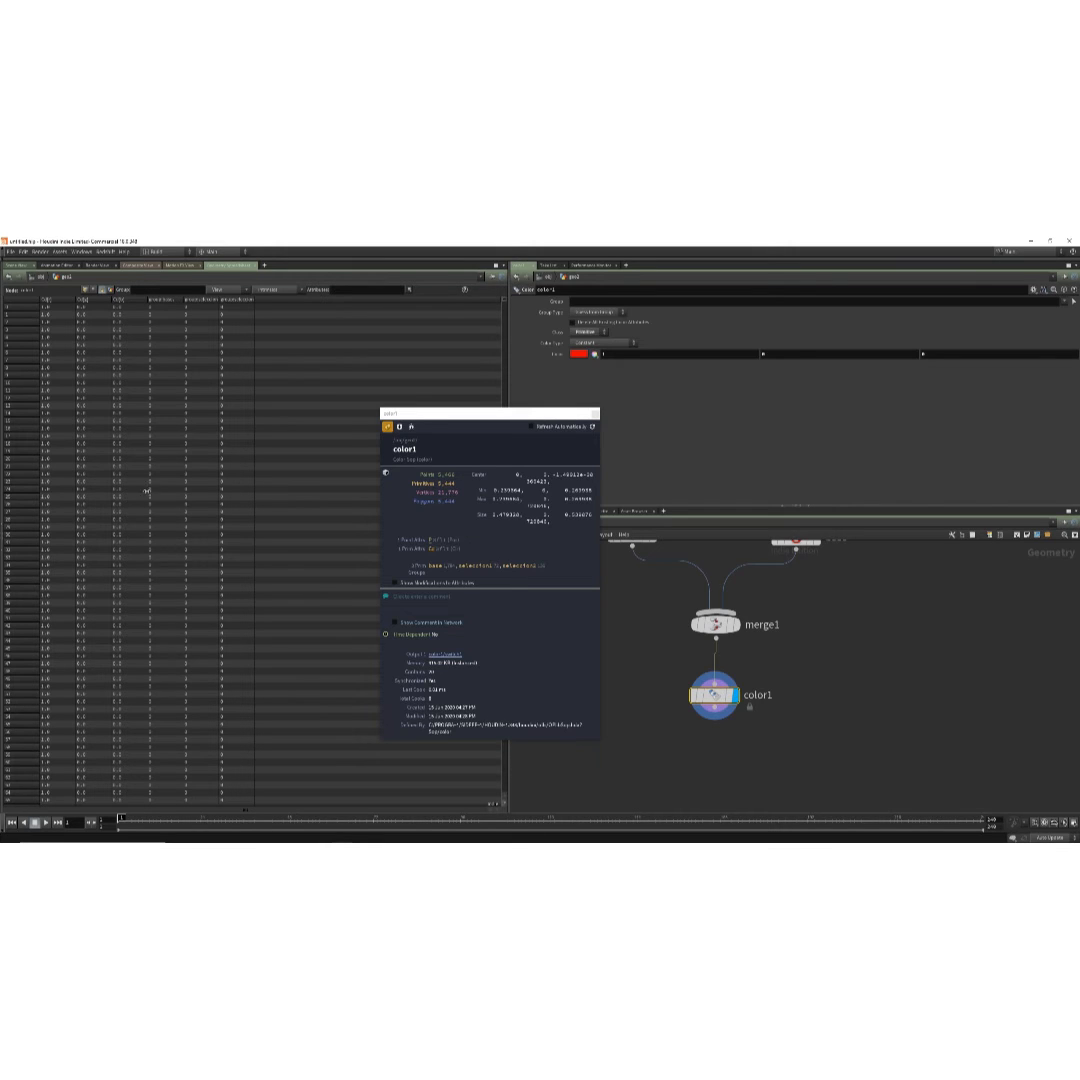
pyautogui.click(431, 550)
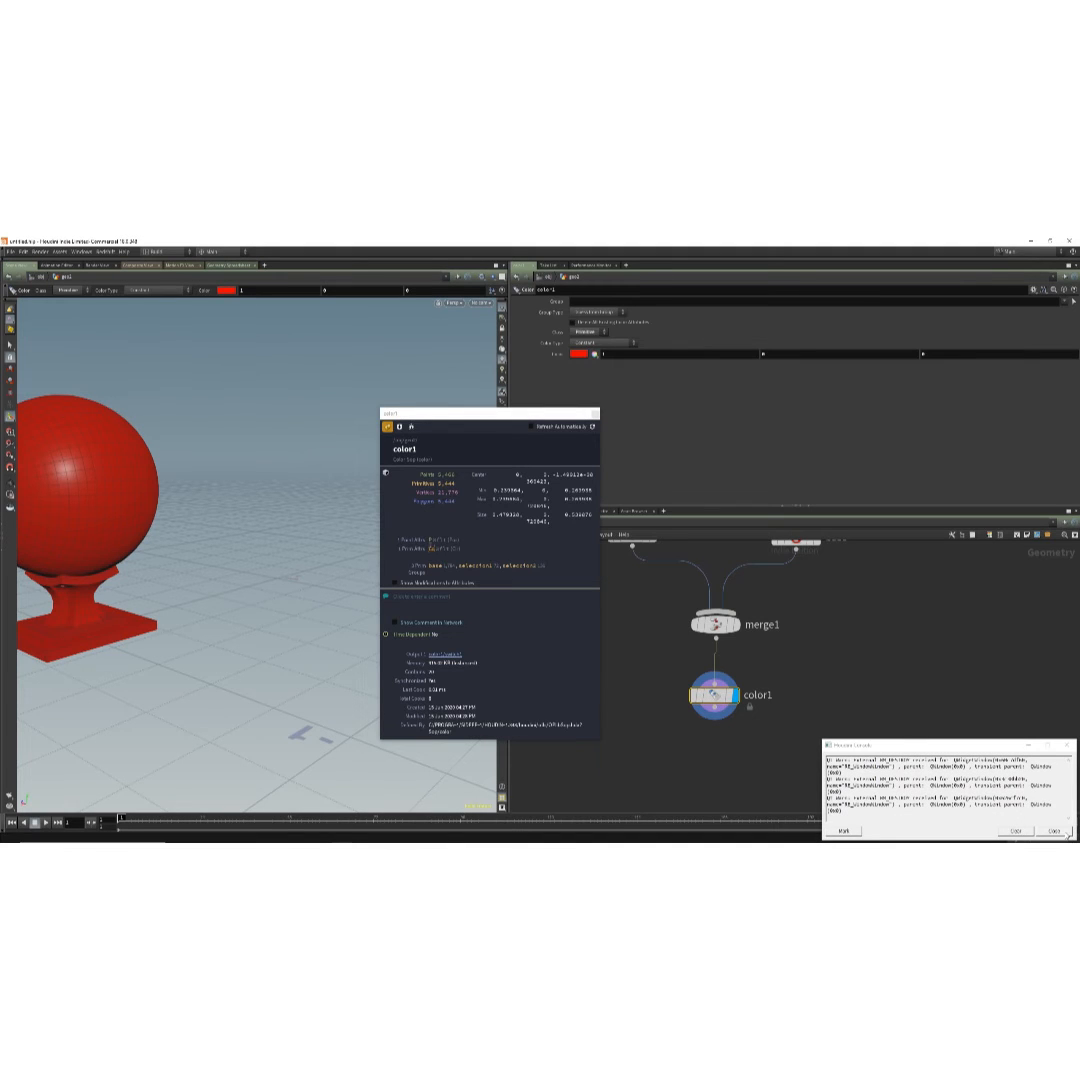
pyautogui.click(229, 265)
pyautogui.click(503, 568)
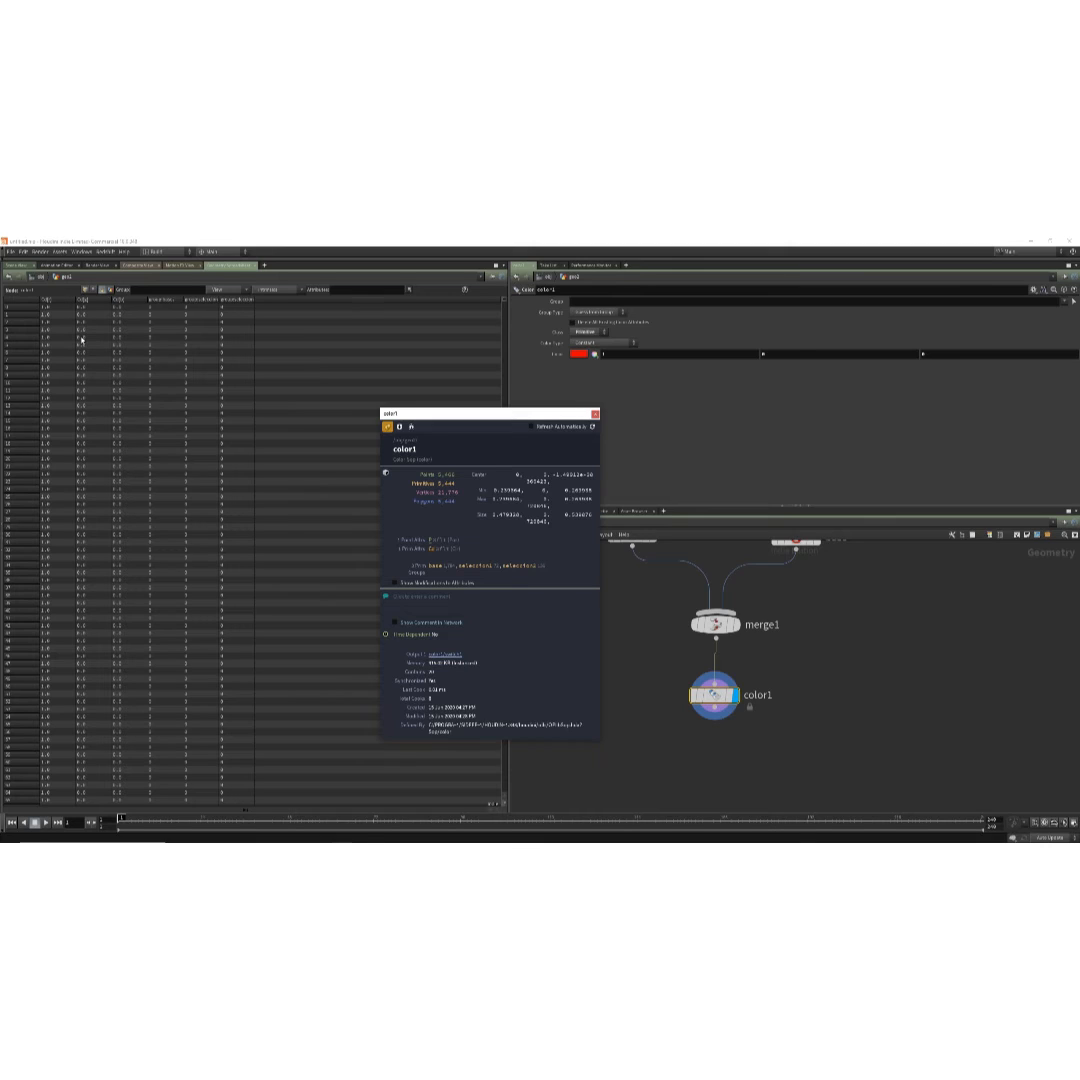
pyautogui.click(595, 413)
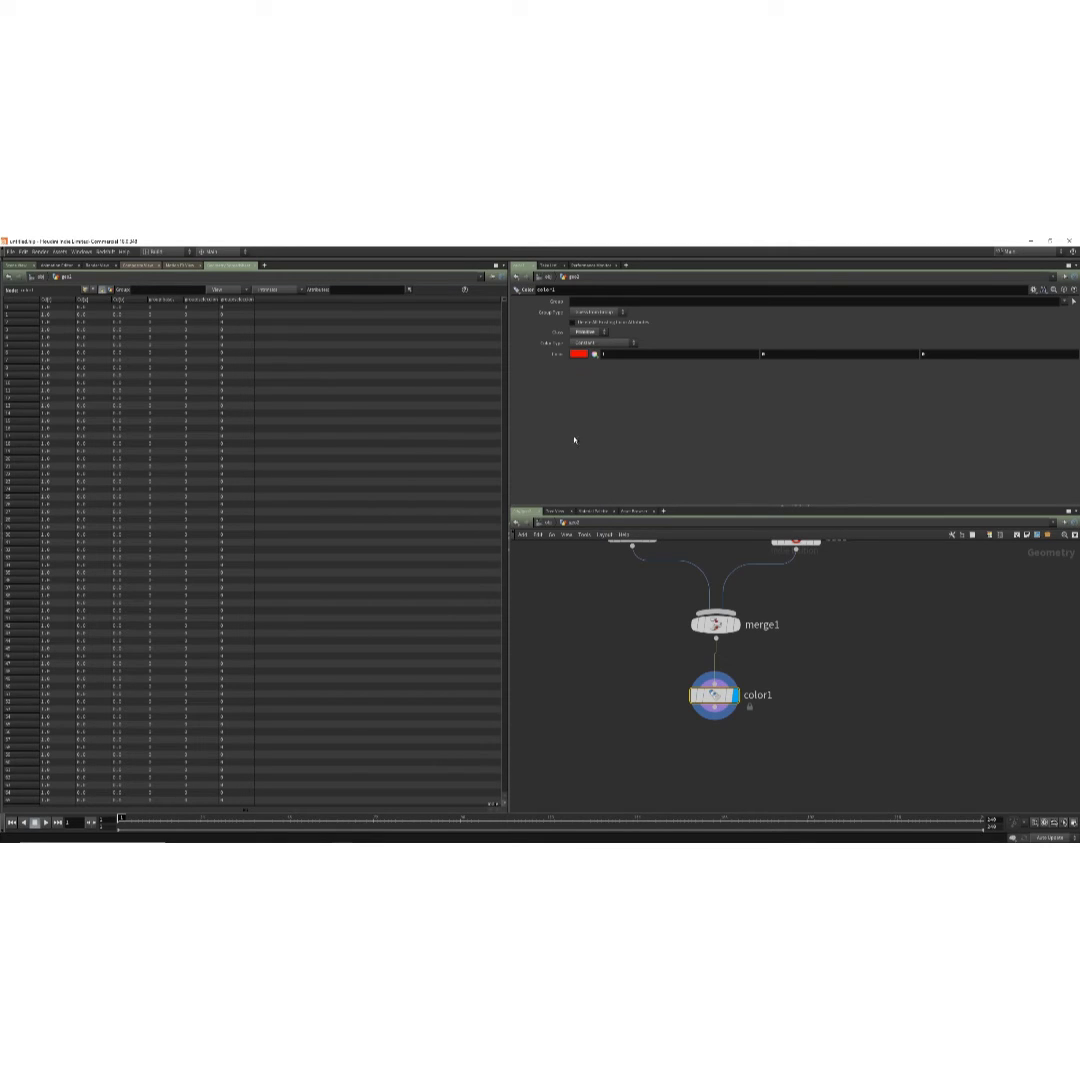
# Return to the 3D scene view and restrict the color1 node to the base group.
pyautogui.click(18, 265)
pyautogui.hotkey('space', 'g')
pyautogui.keyDown('alt'); pyautogui.moveTo(270, 662); pyautogui.dragTo(270, 631, button='middle'); pyautogui.keyUp('alt')
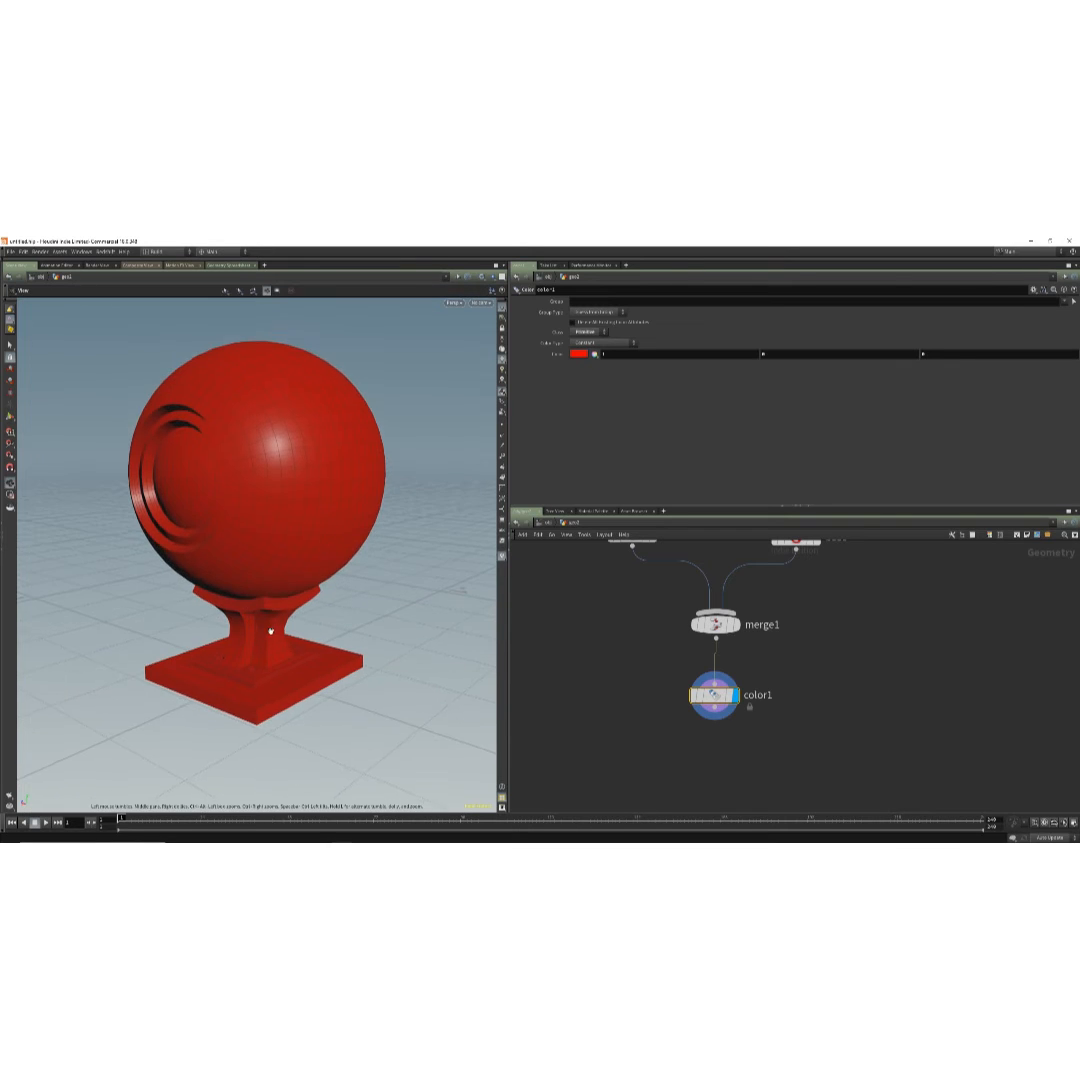
pyautogui.scroll(-1, 268, 633)
pyautogui.keyDown('alt'); pyautogui.moveTo(257, 643); pyautogui.dragTo(265, 641); pyautogui.keyUp('alt')
pyautogui.keyDown('alt'); pyautogui.moveTo(265, 641); pyautogui.dragTo(291, 652, button='right'); pyautogui.keyUp('alt')
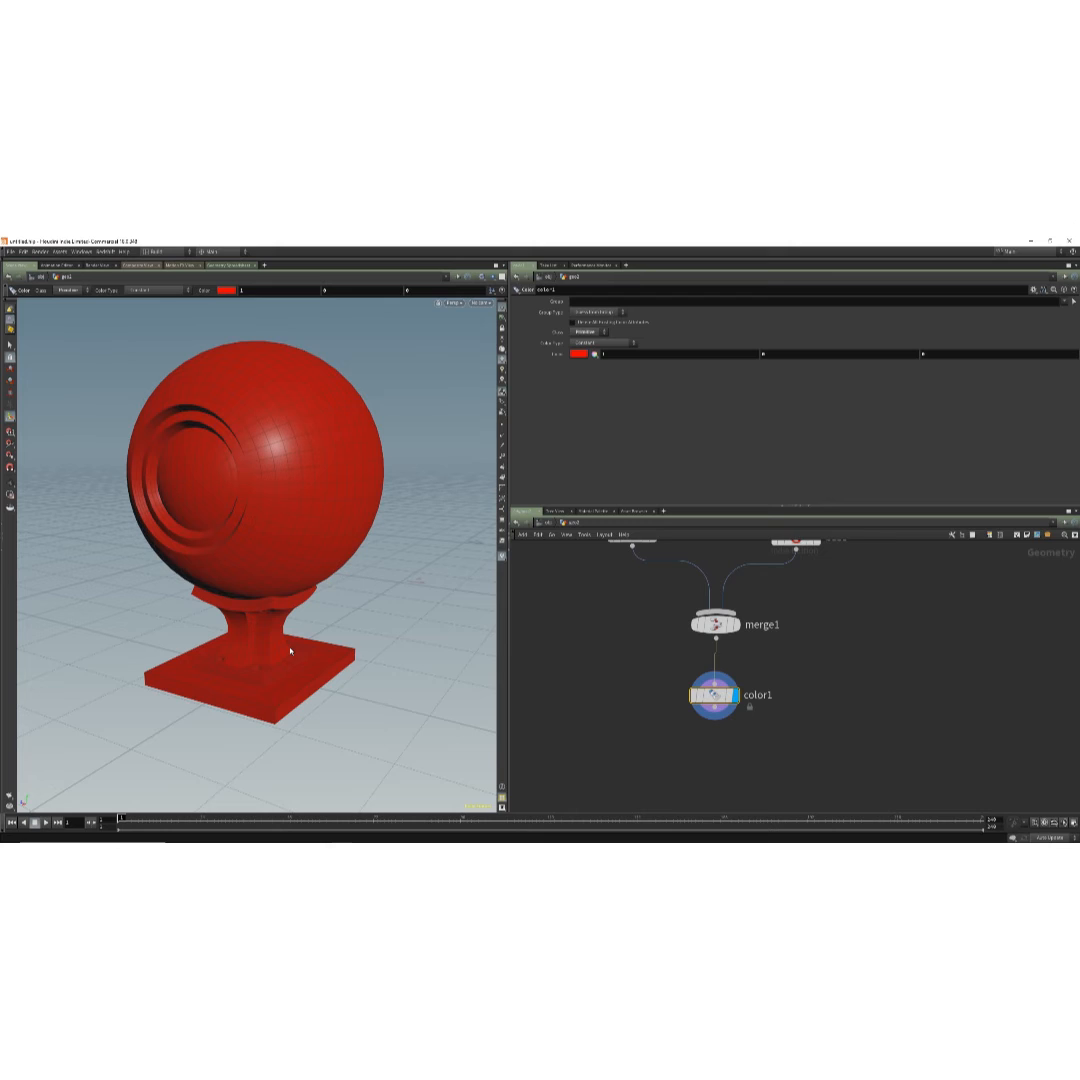
pyautogui.moveTo(740, 742); pyautogui.dragTo(725, 808, button='middle')
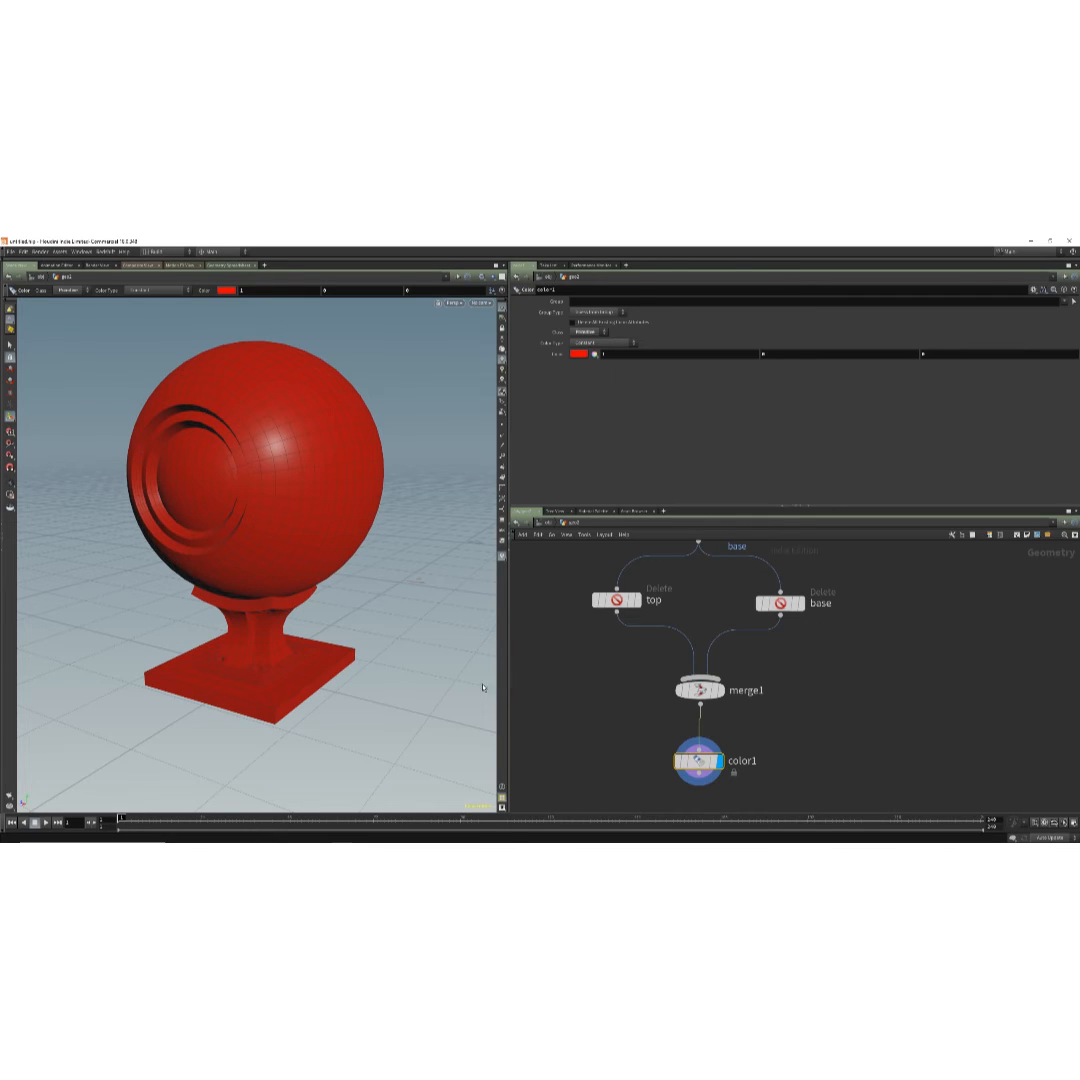
pyautogui.keyDown('alt'); pyautogui.moveTo(418, 695); pyautogui.dragTo(415, 706, button='middle'); pyautogui.keyUp('alt')
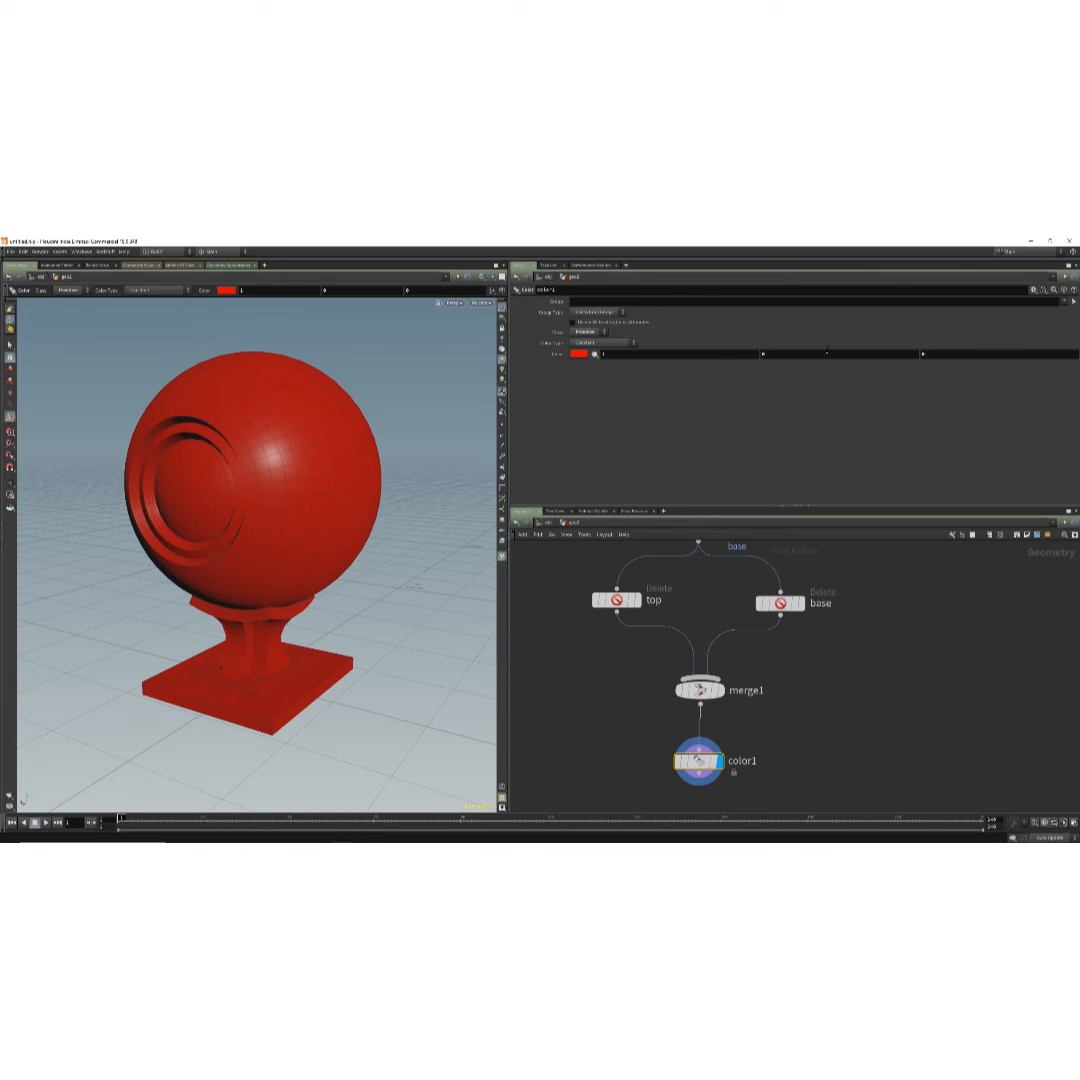
pyautogui.click(1064, 301)
pyautogui.click(1047, 310)
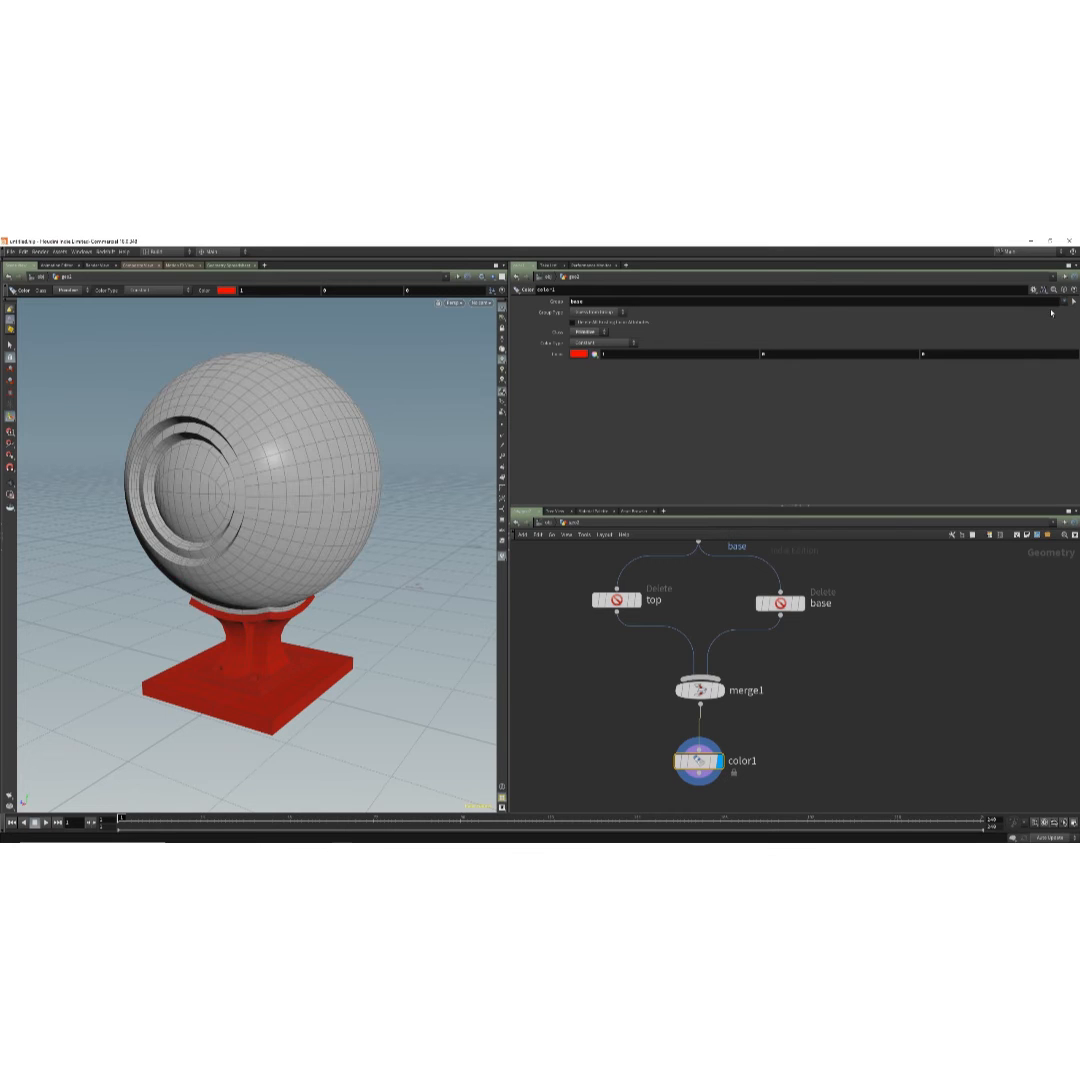
pyautogui.press('Escape')
# Add the selection1 and selection2 groups to the color1 node's group list.
pyautogui.moveTo(310, 601)
pyautogui.mouseDown()
pyautogui.moveTo(360, 570)
pyautogui.moveTo(198, 593)
pyautogui.moveTo(302, 603)
pyautogui.mouseUp()
pyautogui.press('Return')
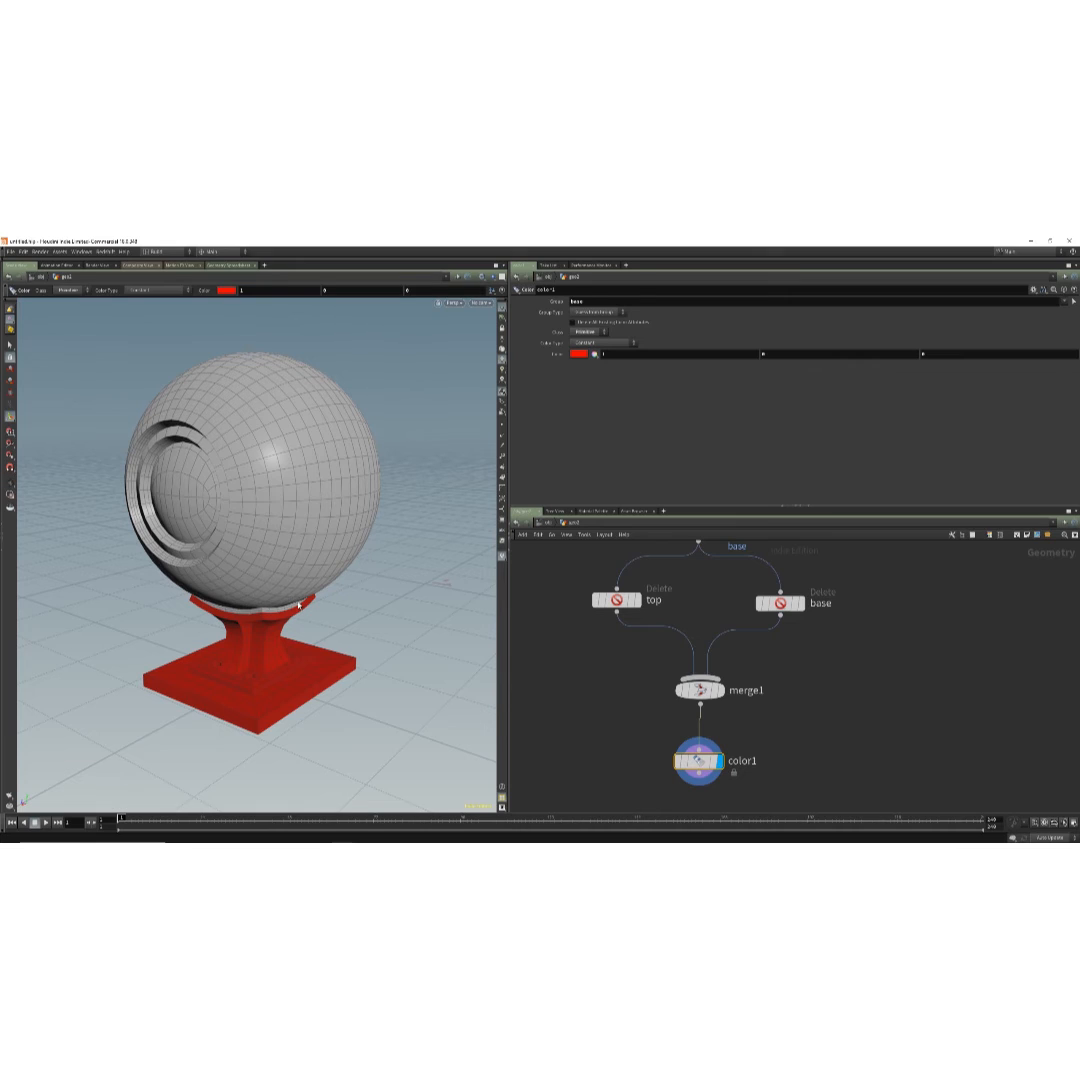
pyautogui.click(1065, 302)
pyautogui.click(1053, 318)
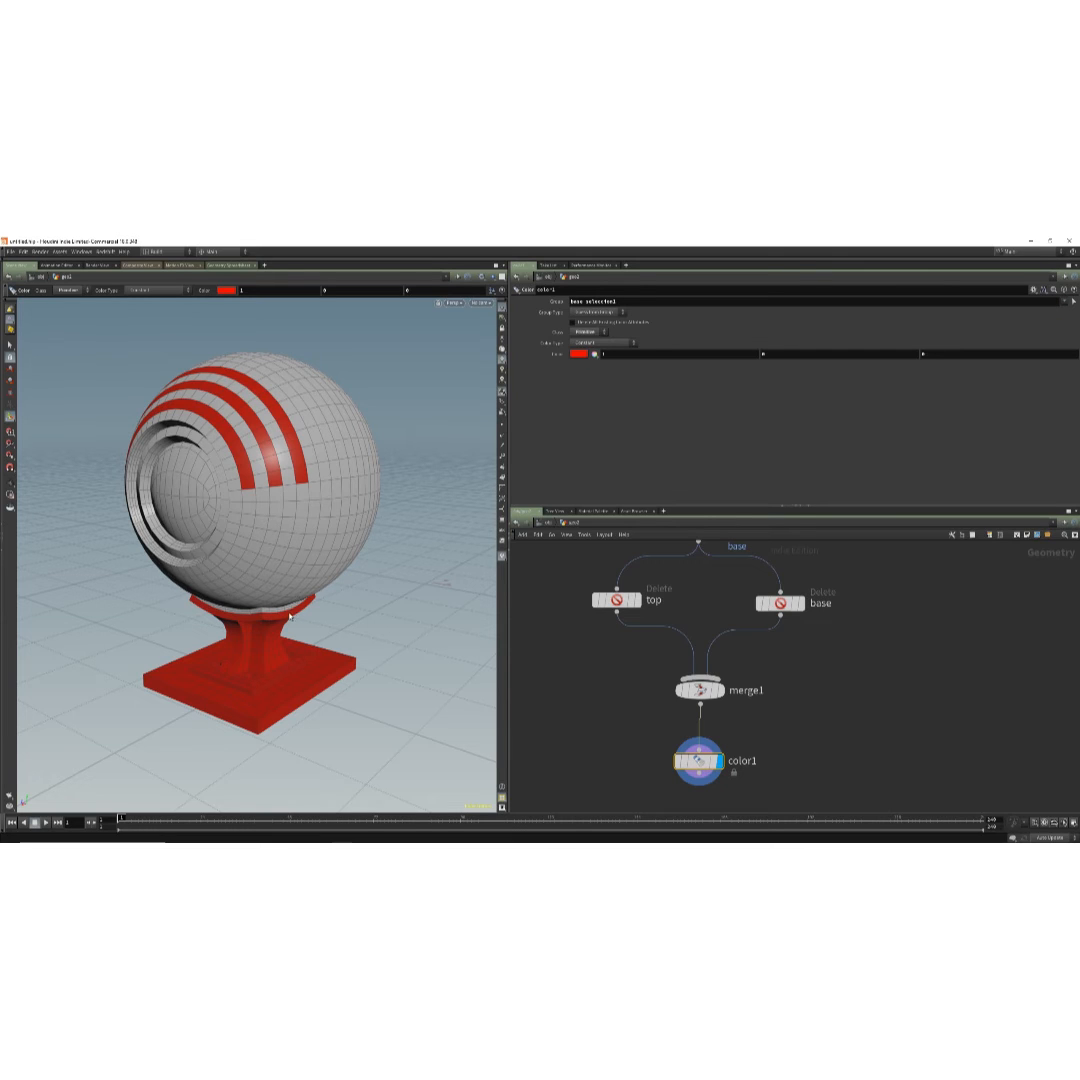
pyautogui.keyDown('alt'); pyautogui.moveTo(298, 616); pyautogui.dragTo(286, 547); pyautogui.keyUp('alt')
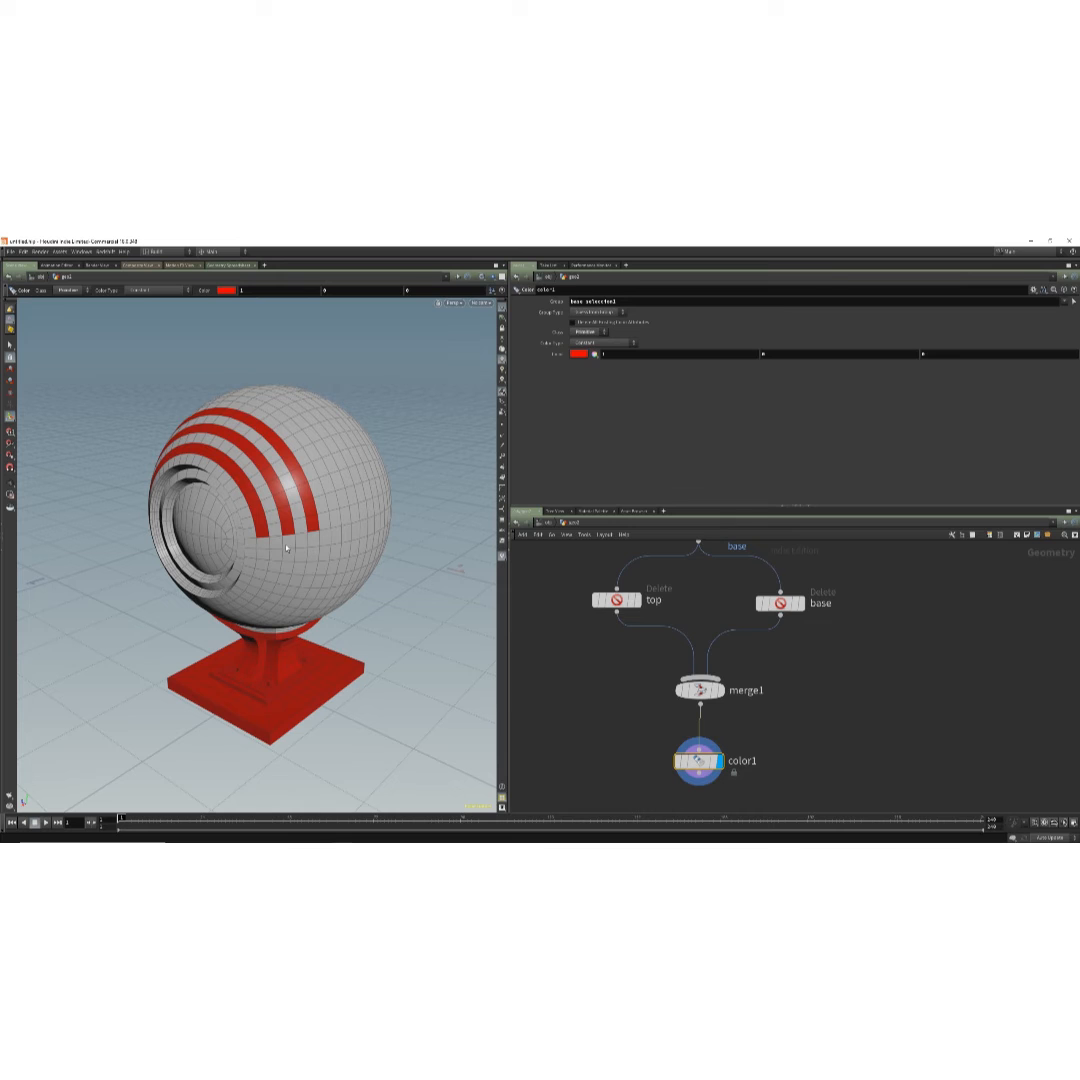
pyautogui.click(1065, 301)
pyautogui.click(1052, 328)
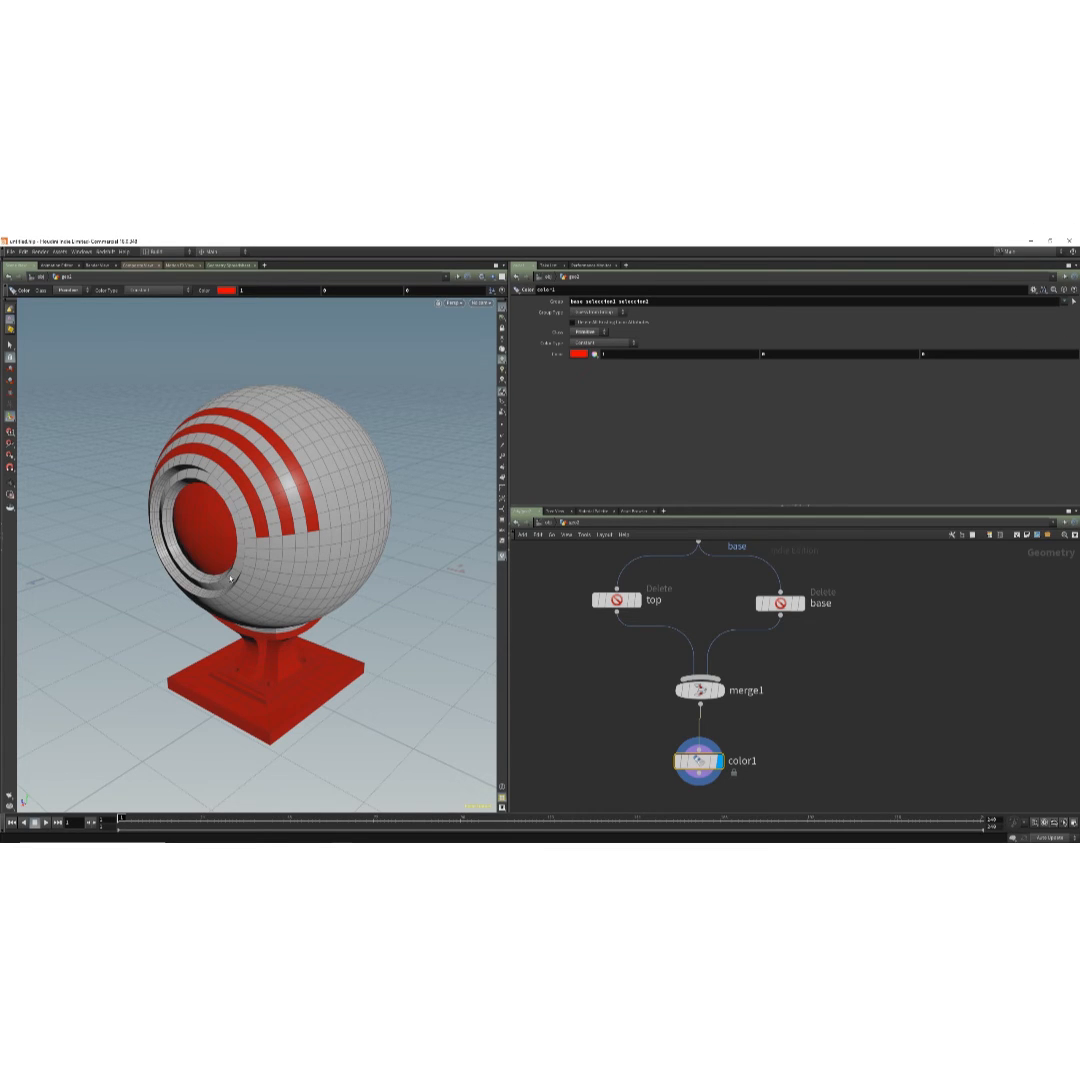
# Examine the primitive colour values in the geometry spreadsheet and compare them with the coloured parts of the model.
pyautogui.keyDown('alt'); pyautogui.moveTo(234, 579); pyautogui.dragTo(263, 600); pyautogui.keyUp('alt')
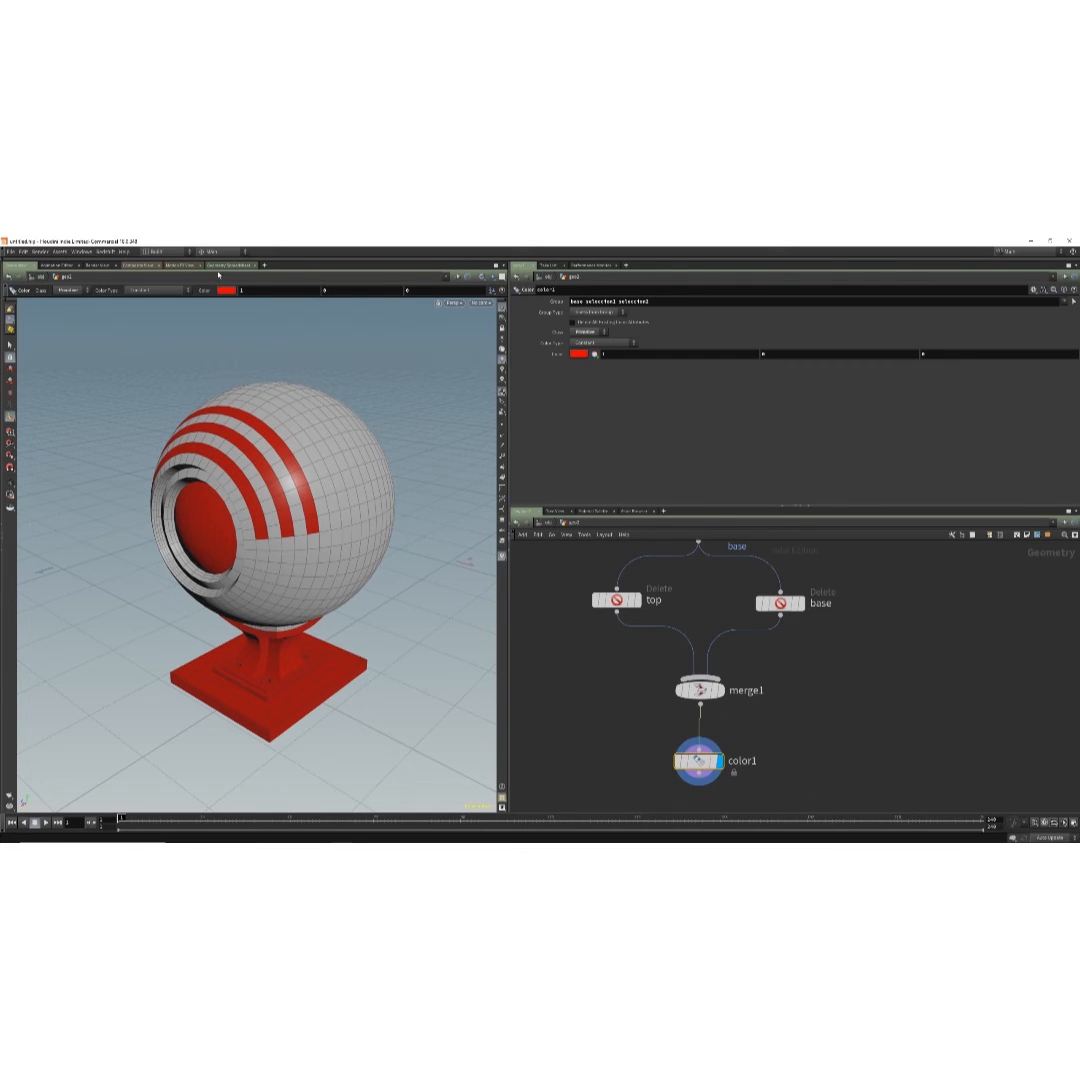
pyautogui.click(226, 265)
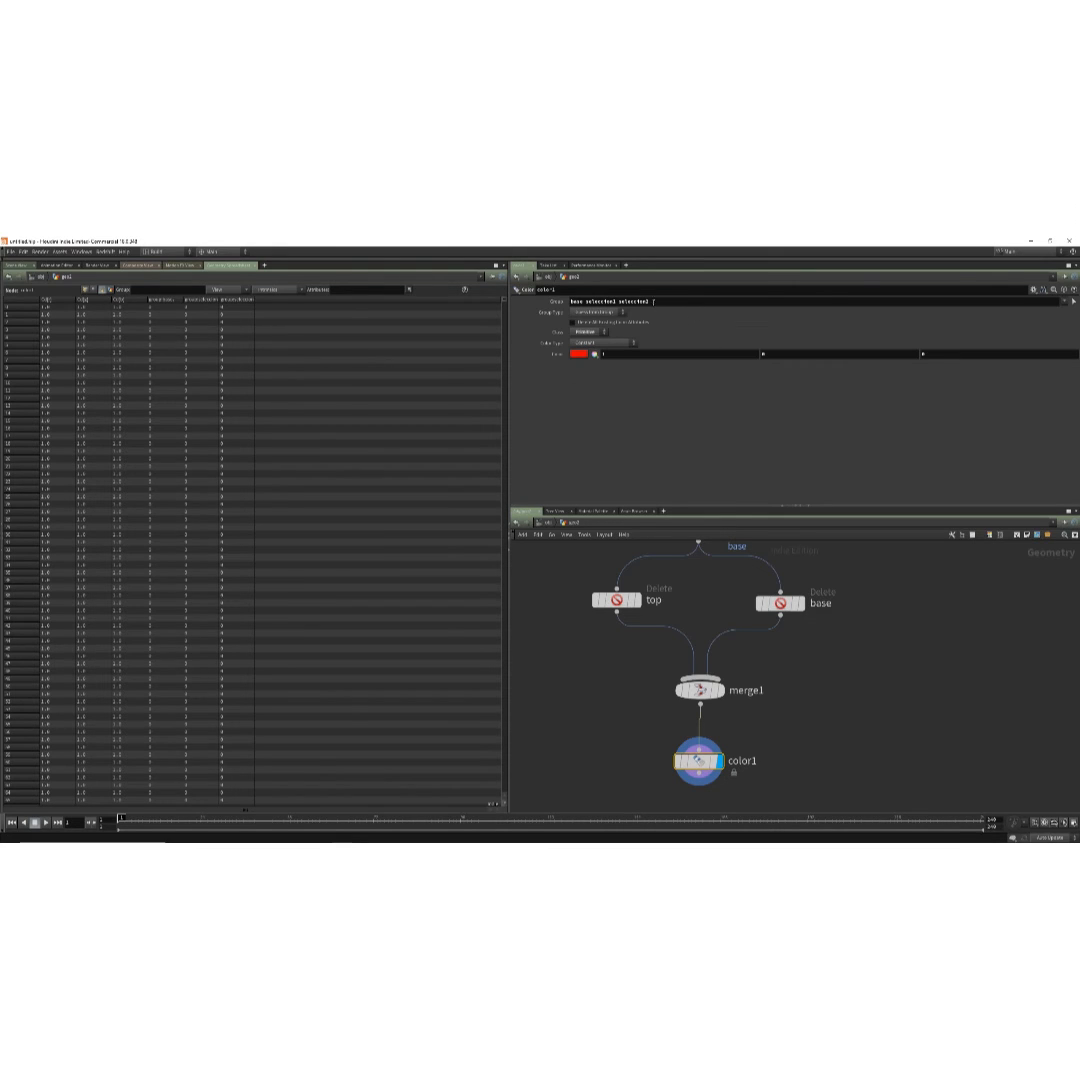
pyautogui.moveTo(648, 301); pyautogui.dragTo(570, 301)
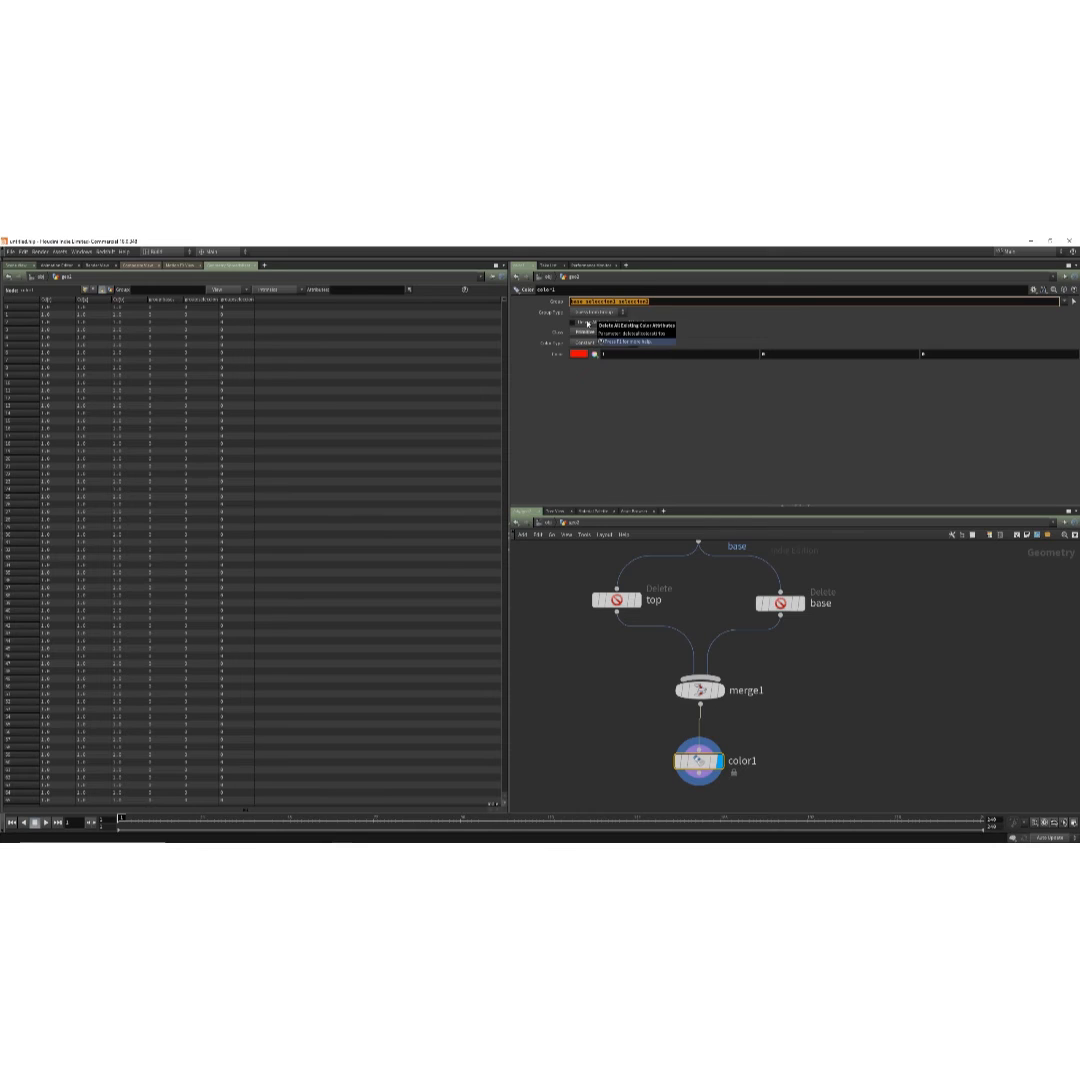
pyautogui.click(655, 301)
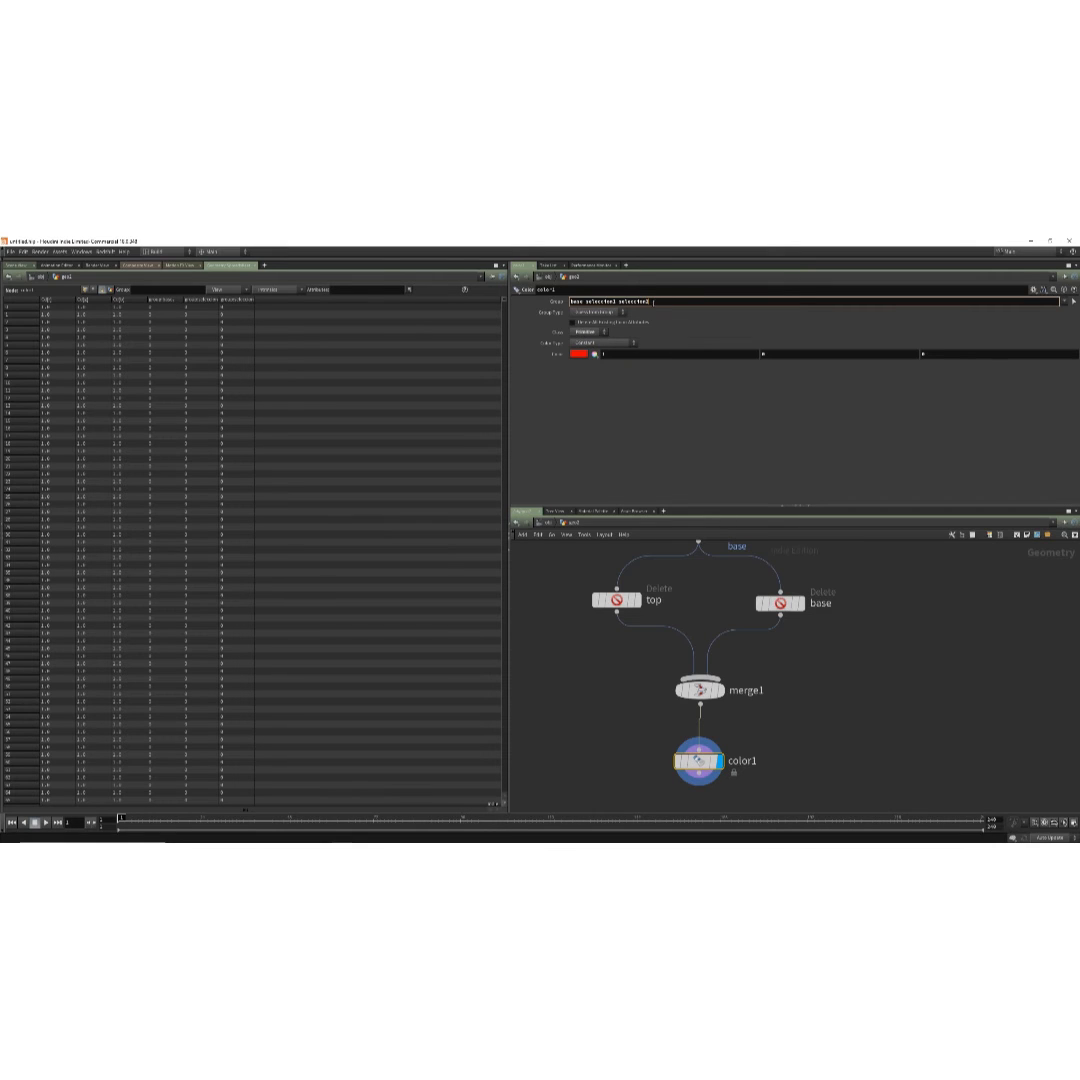
pyautogui.hotkey('ctrl', 'a')
pyautogui.click(8, 266)
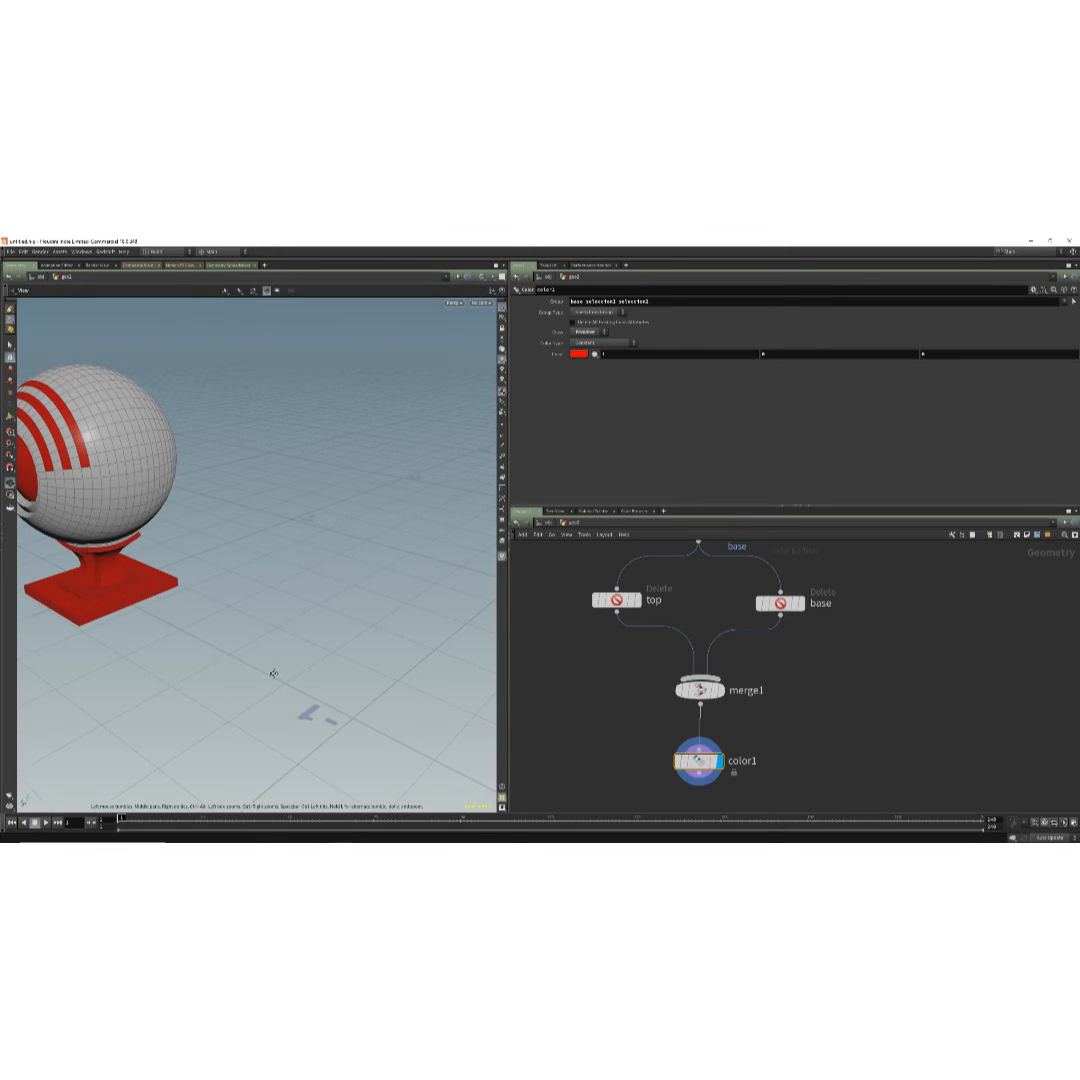
pyautogui.keyDown('alt'); pyautogui.moveTo(212, 636); pyautogui.dragTo(330, 658, button='middle'); pyautogui.keyUp('alt')
pyautogui.keyDown('alt'); pyautogui.moveTo(330, 658); pyautogui.dragTo(282, 636); pyautogui.keyUp('alt')
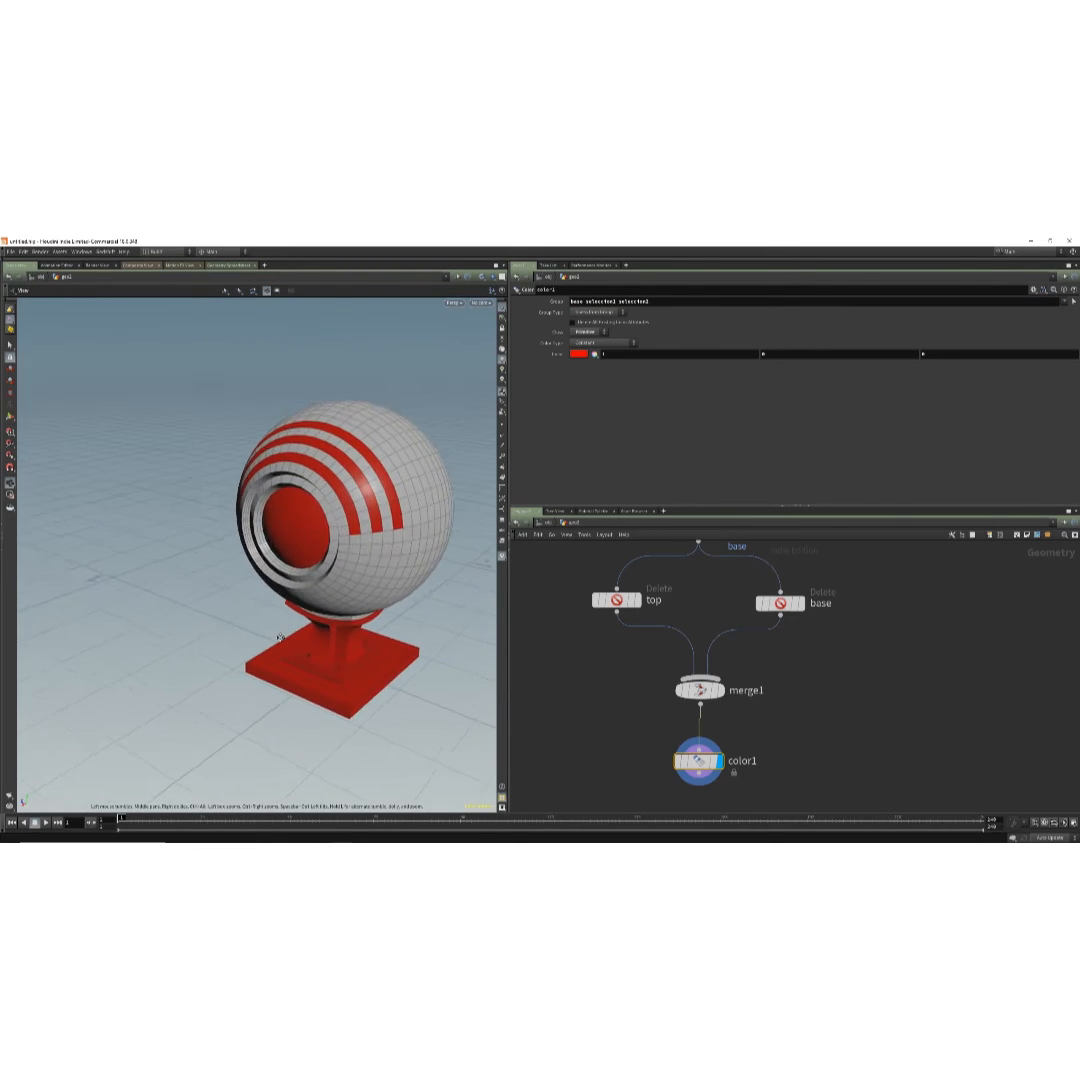
pyautogui.keyDown('alt'); pyautogui.moveTo(282, 636); pyautogui.dragTo(215, 630, button='middle'); pyautogui.keyUp('alt')
# Go up to the object level and hide the geo2 object in the scene.
pyautogui.moveTo(648, 767); pyautogui.dragTo(632, 711, button='middle')
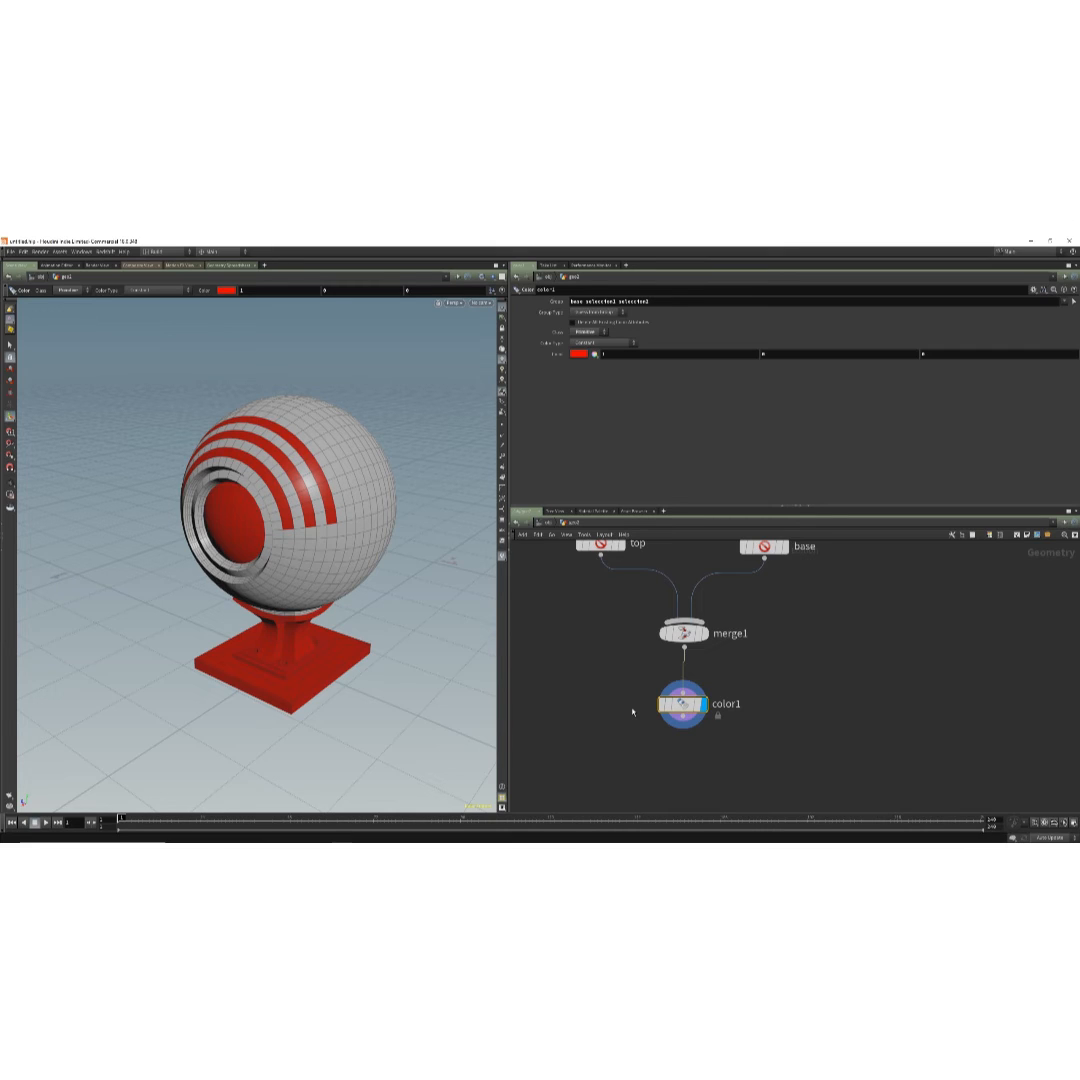
pyautogui.moveTo(639, 728); pyautogui.dragTo(641, 737, button='middle')
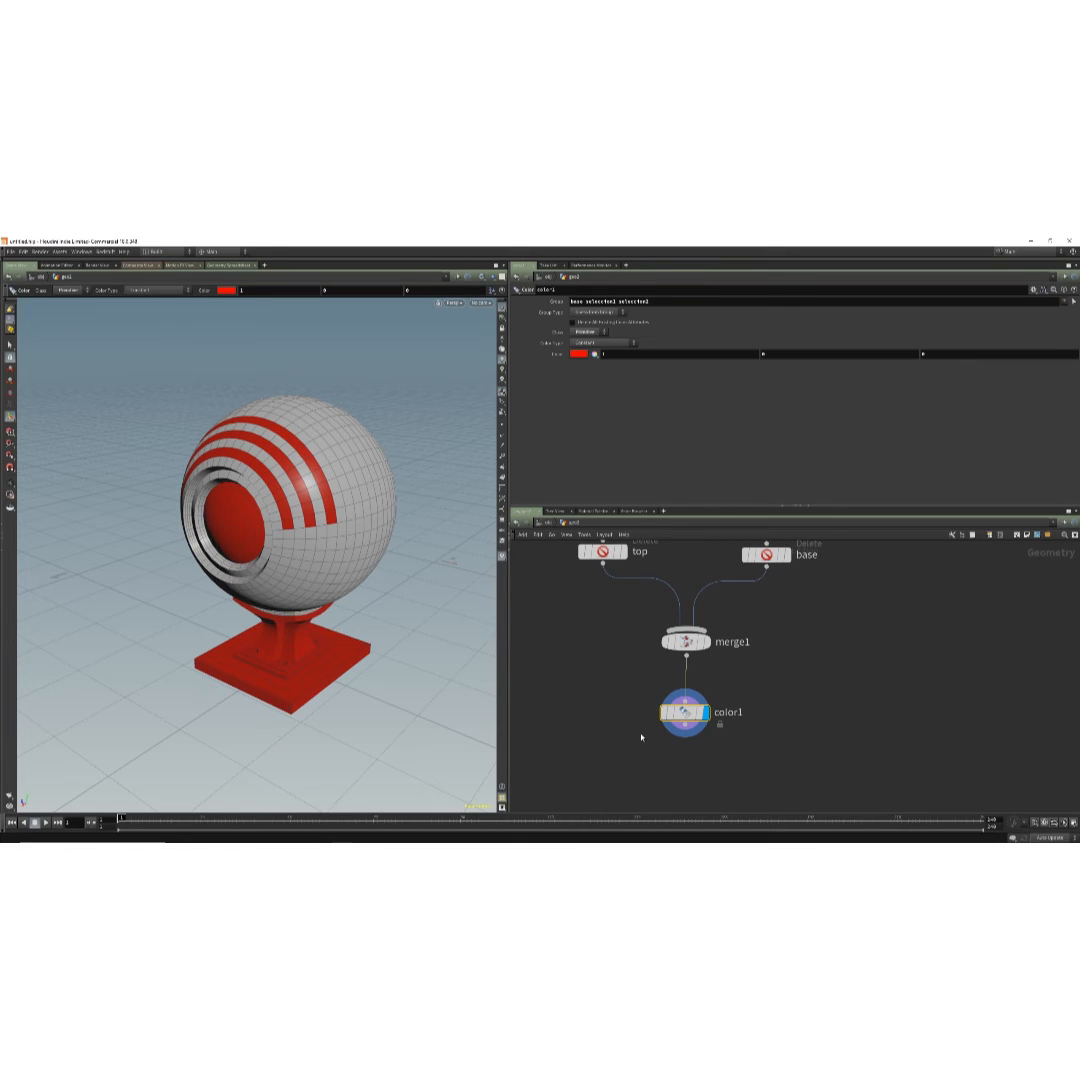
pyautogui.scroll(-3, 641, 737)
pyautogui.moveTo(657, 728); pyautogui.dragTo(627, 750, button='middle')
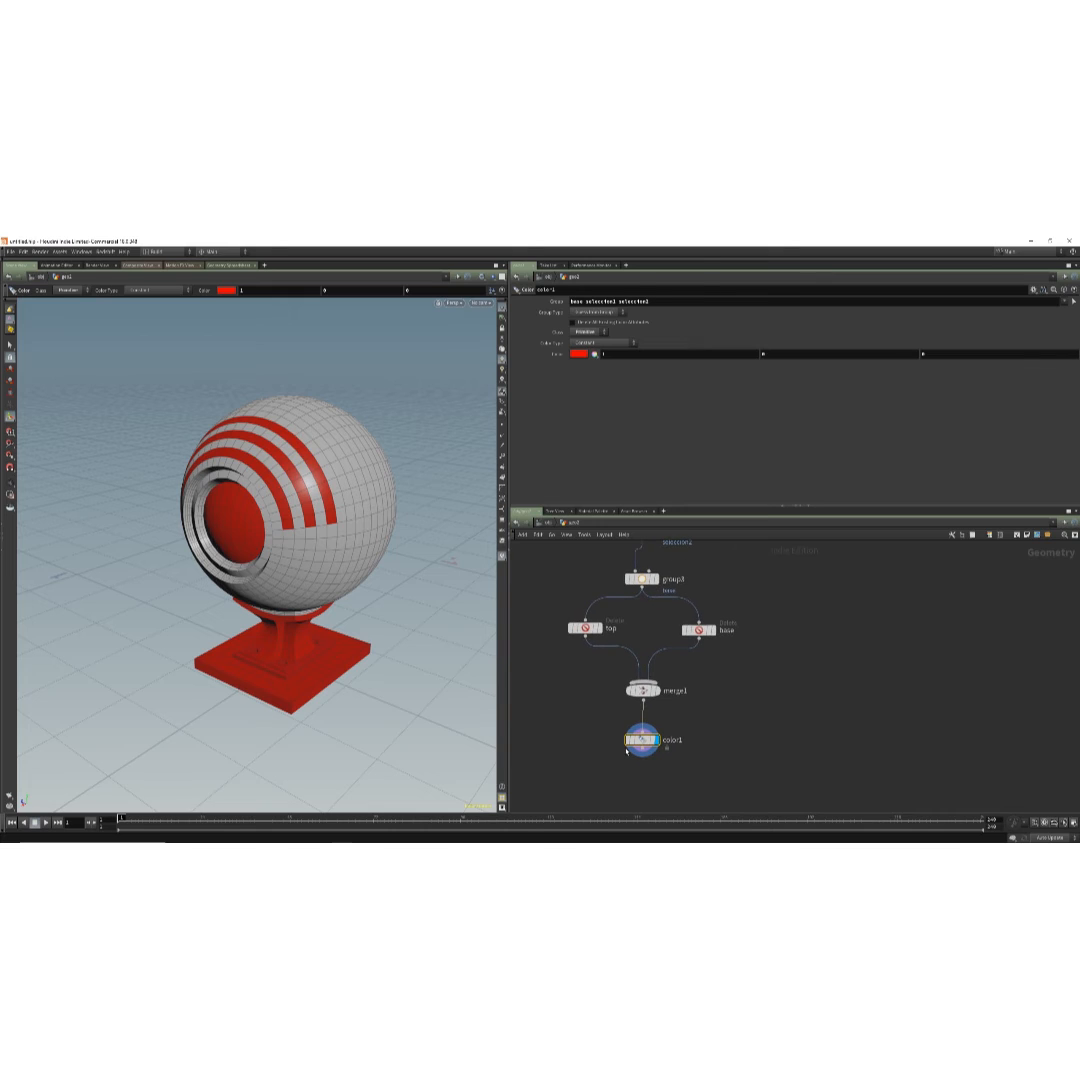
pyautogui.moveTo(758, 719); pyautogui.dragTo(732, 755, button='middle')
pyautogui.moveTo(757, 605); pyautogui.dragTo(744, 608, button='middle')
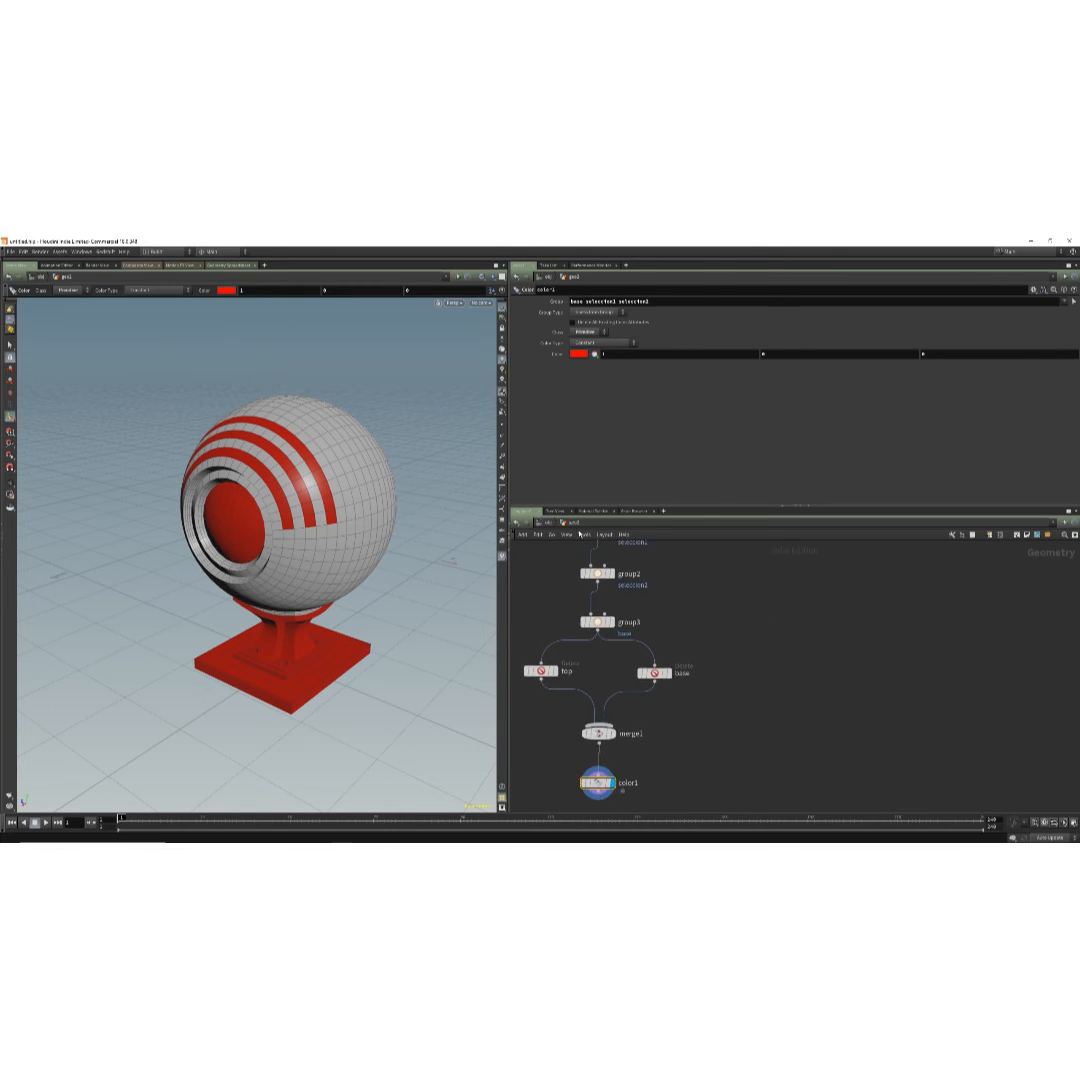
pyautogui.press('u')
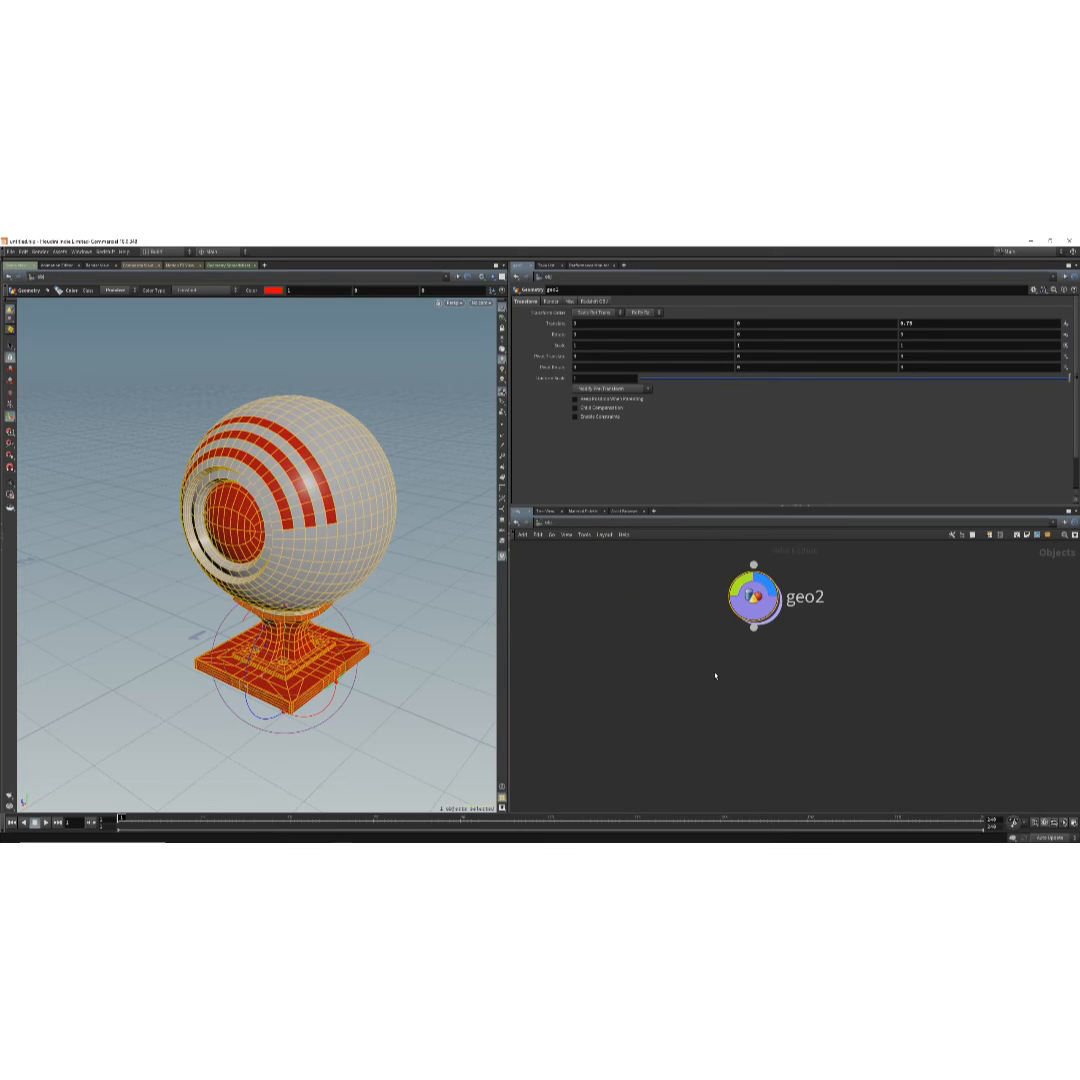
pyautogui.click(715, 676)
pyautogui.click(765, 581)
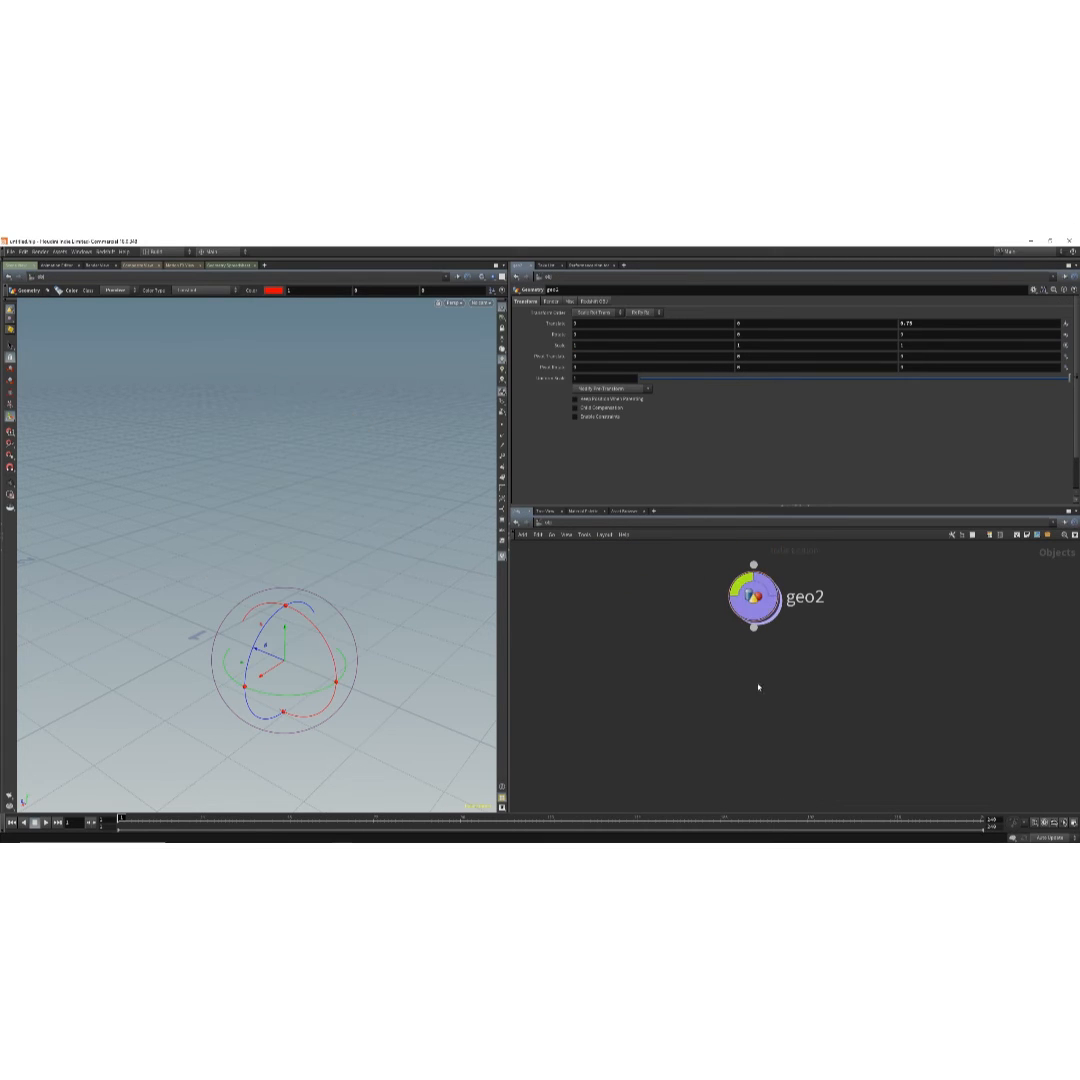
pyautogui.moveTo(758, 687); pyautogui.dragTo(750, 688, button='middle')
pyautogui.keyDown('alt'); pyautogui.moveTo(352, 607); pyautogui.dragTo(480, 620); pyautogui.keyUp('alt')
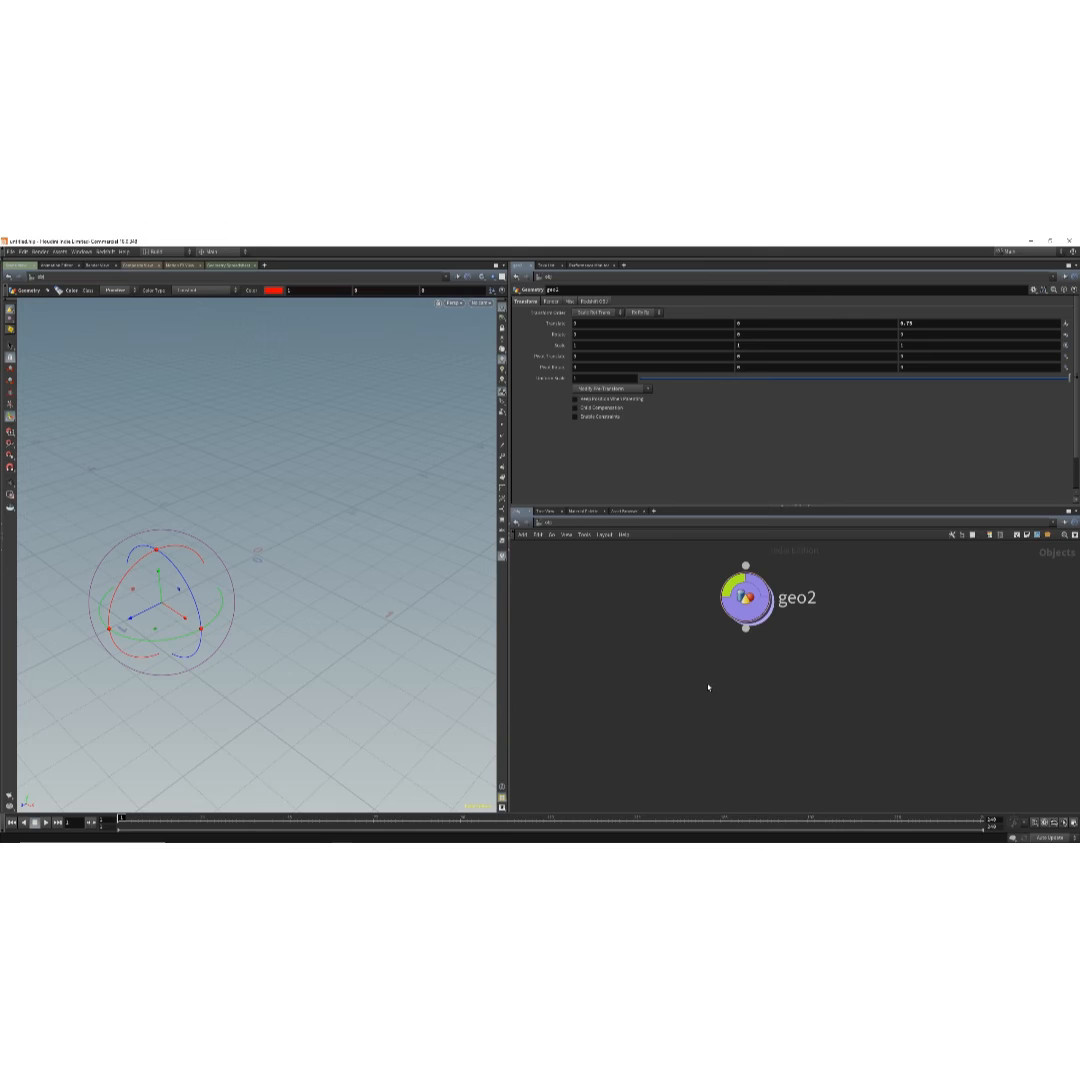
pyautogui.press('Tab')
pyautogui.write('test')
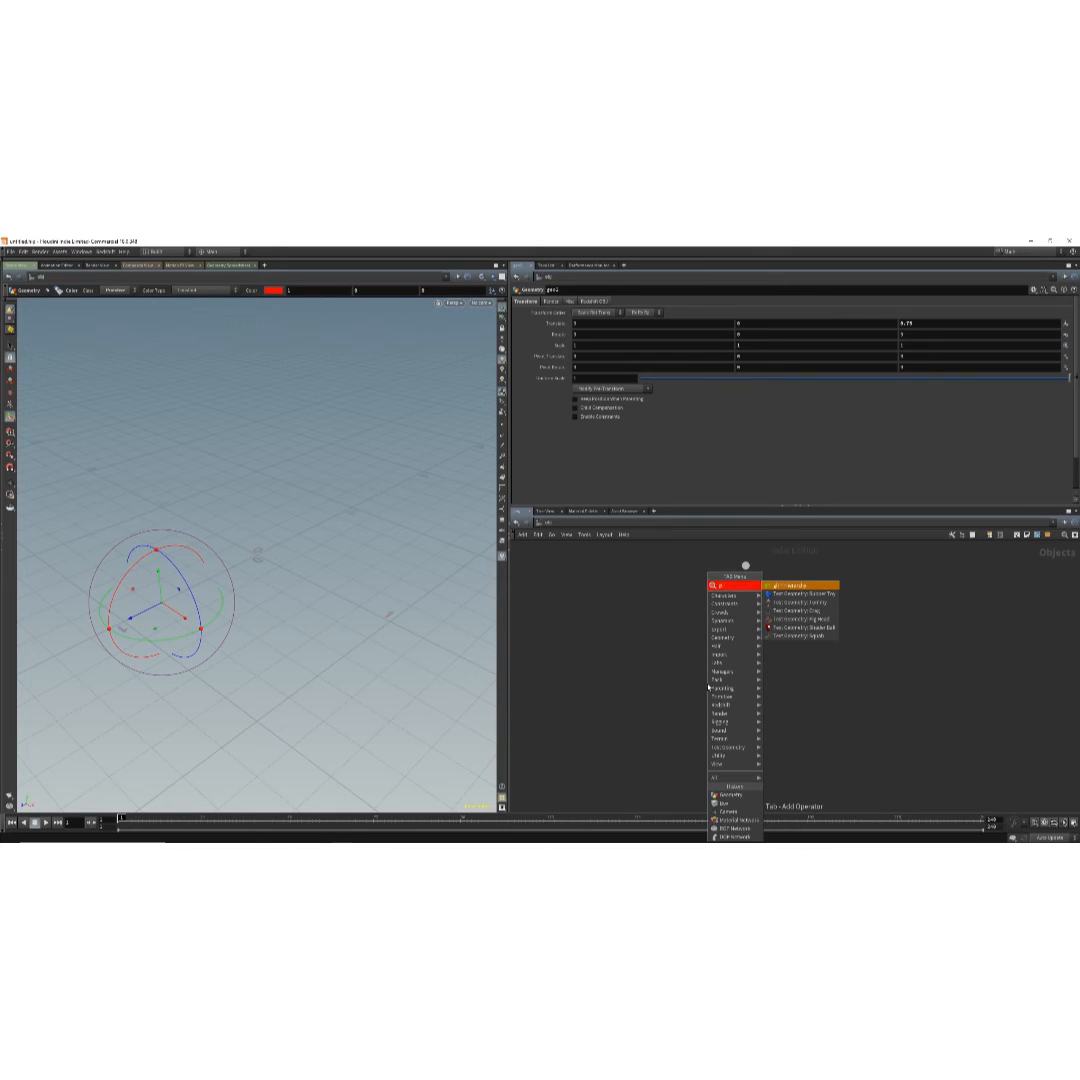
pyautogui.press('Escape')
# Add a Grid object to the scene and place it directly below geo2 in the object network.
pyautogui.press('Tab')
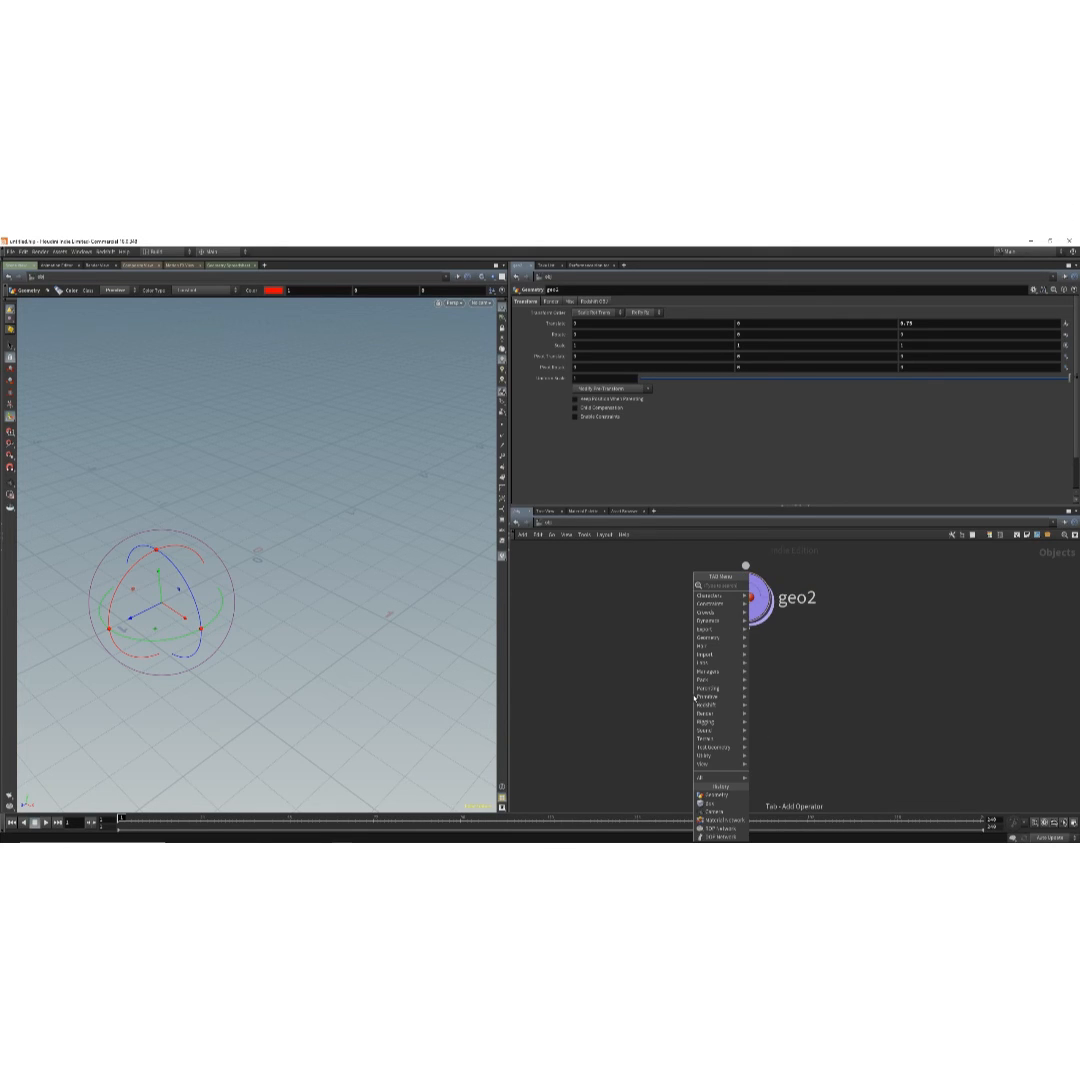
pyautogui.write('grid')
pyautogui.press('Return')
pyautogui.click(694, 698)
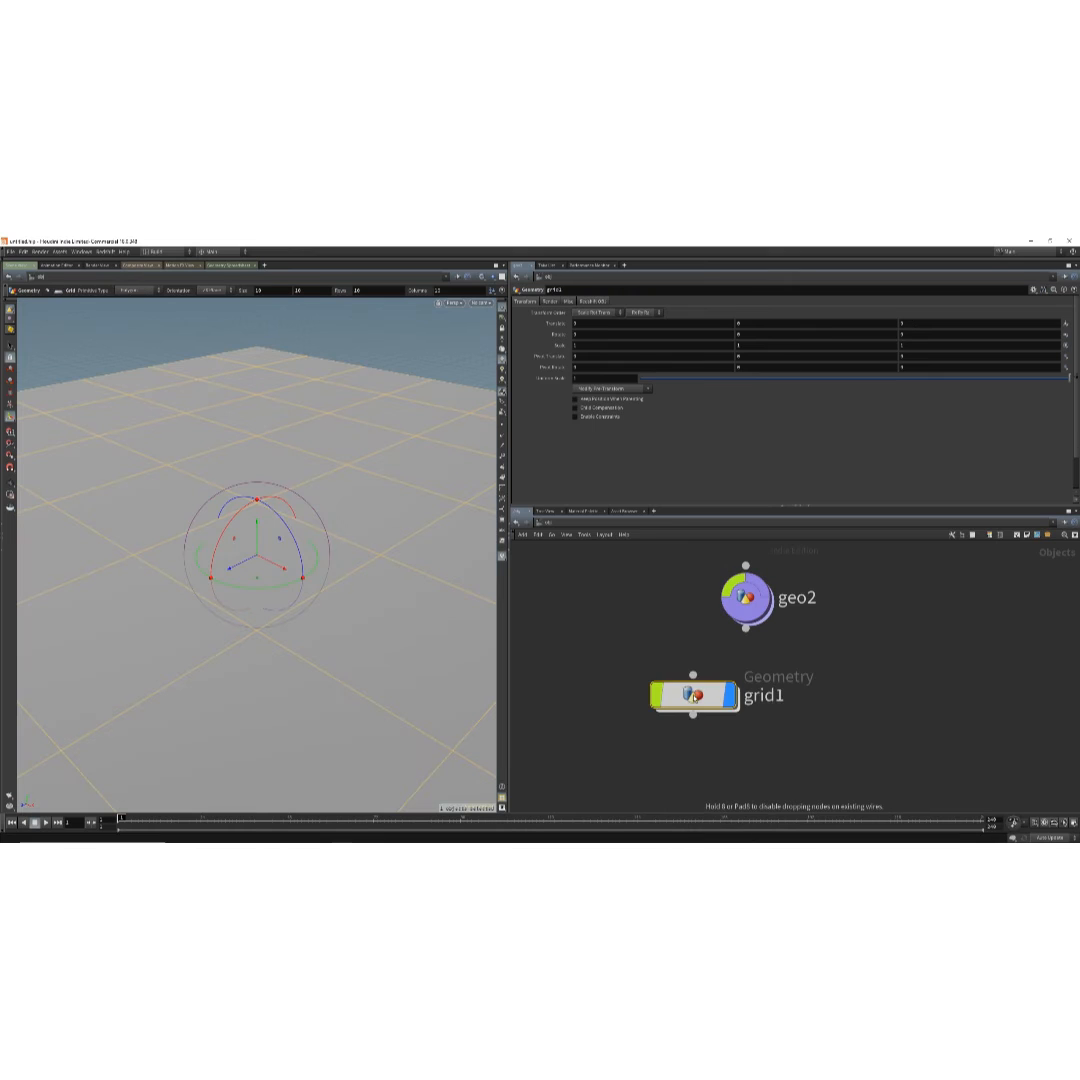
pyautogui.moveTo(694, 697); pyautogui.dragTo(748, 690)
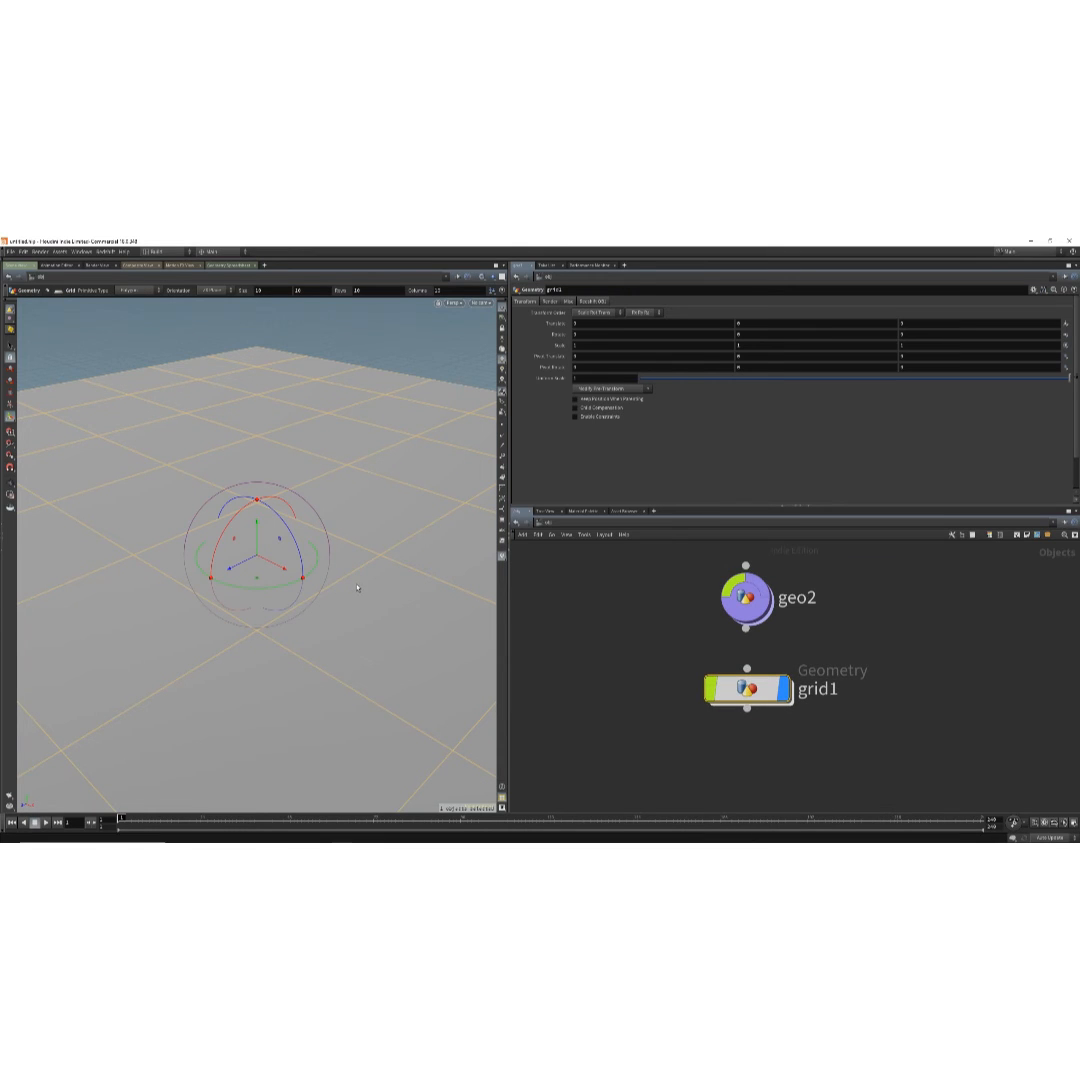
pyautogui.hotkey('space', 'g')
pyautogui.keyDown('alt'); pyautogui.moveTo(359, 591); pyautogui.dragTo(429, 653, button='right'); pyautogui.keyUp('alt')
pyautogui.keyDown('alt'); pyautogui.moveTo(429, 653); pyautogui.dragTo(444, 668, button='middle'); pyautogui.keyUp('alt')
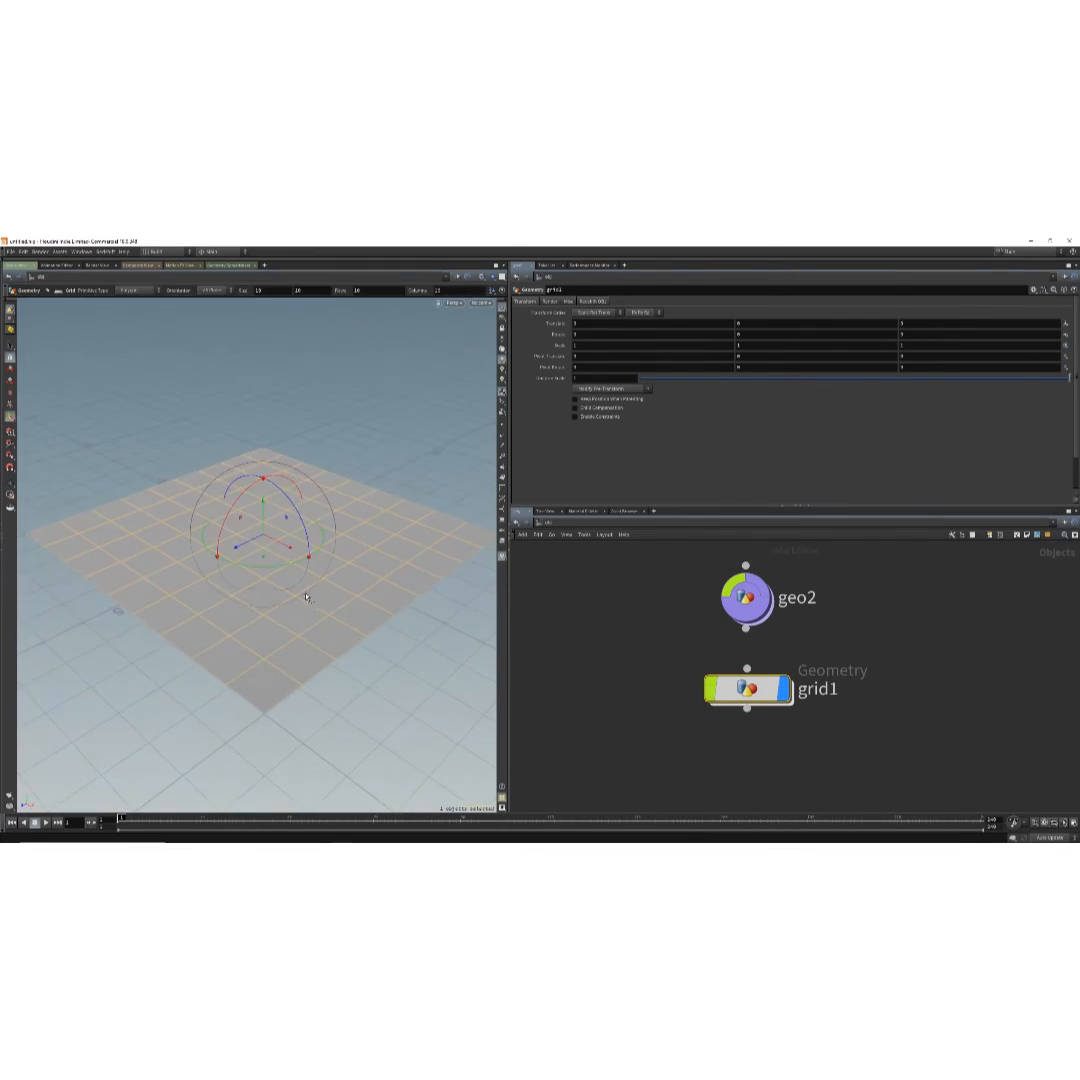
# Go inside the grid1 object and set the grid's rows and columns to 150 each.
pyautogui.moveTo(744, 691)
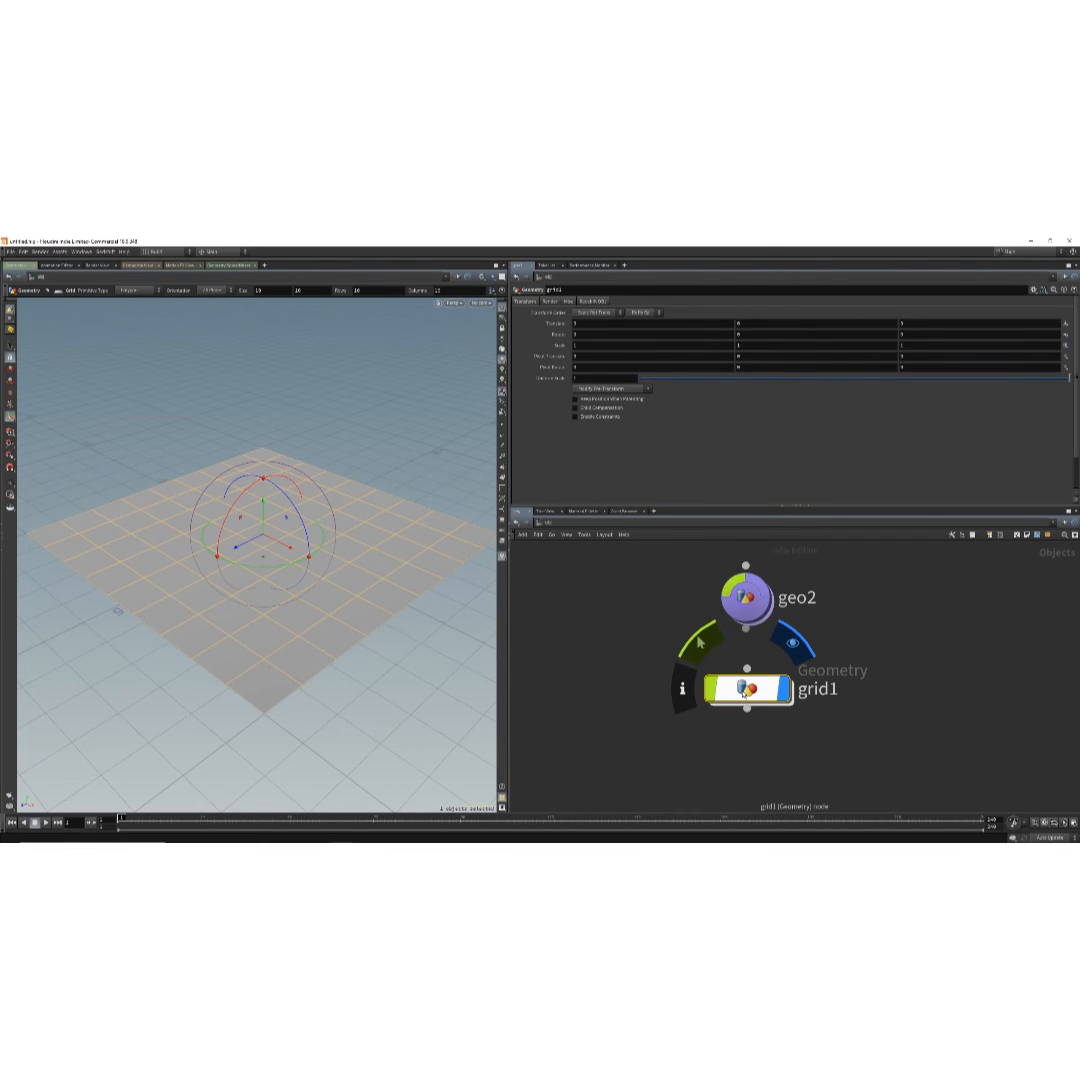
pyautogui.doubleClick(726, 690)
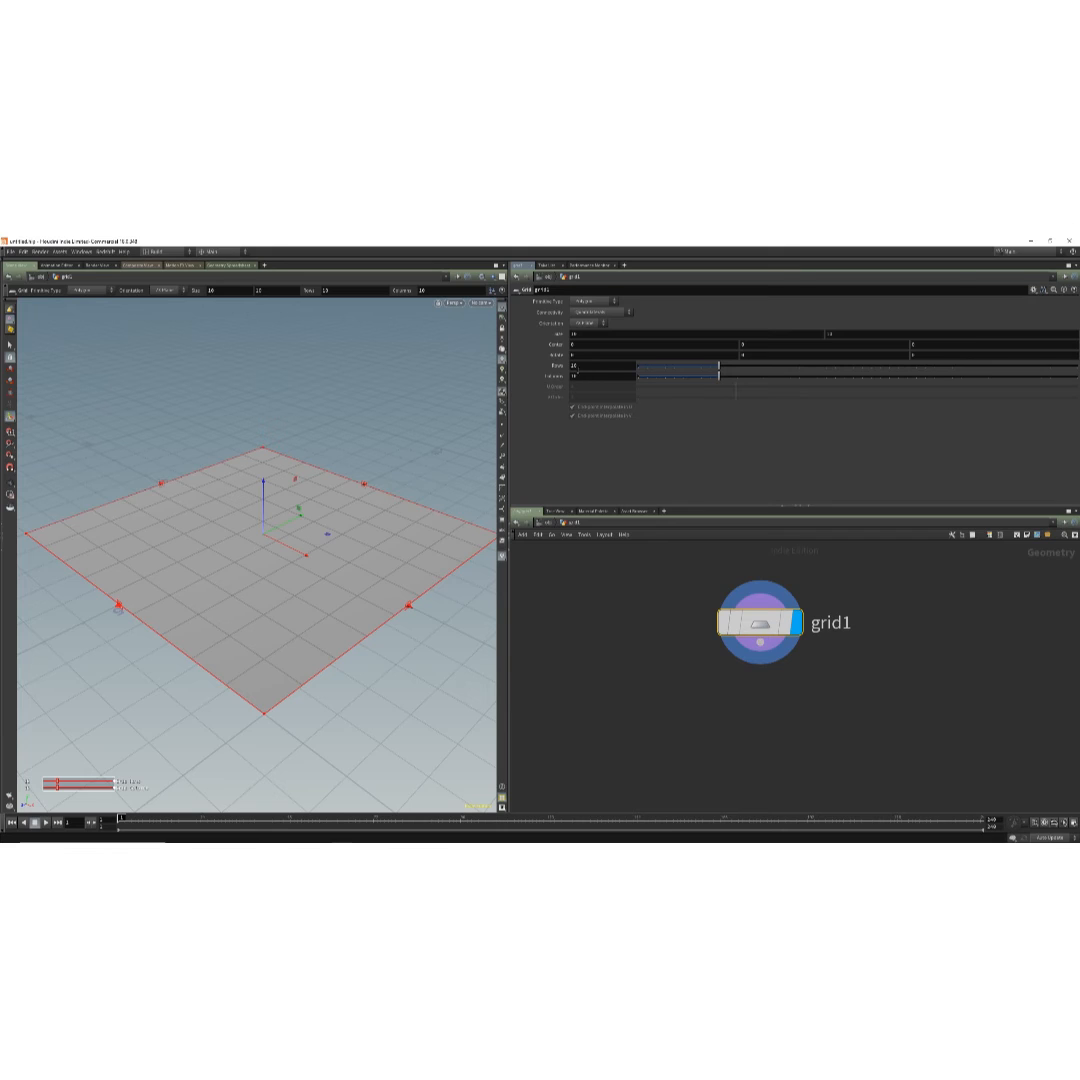
pyautogui.doubleClick(574, 366)
pyautogui.write('100')
pyautogui.press('Tab')
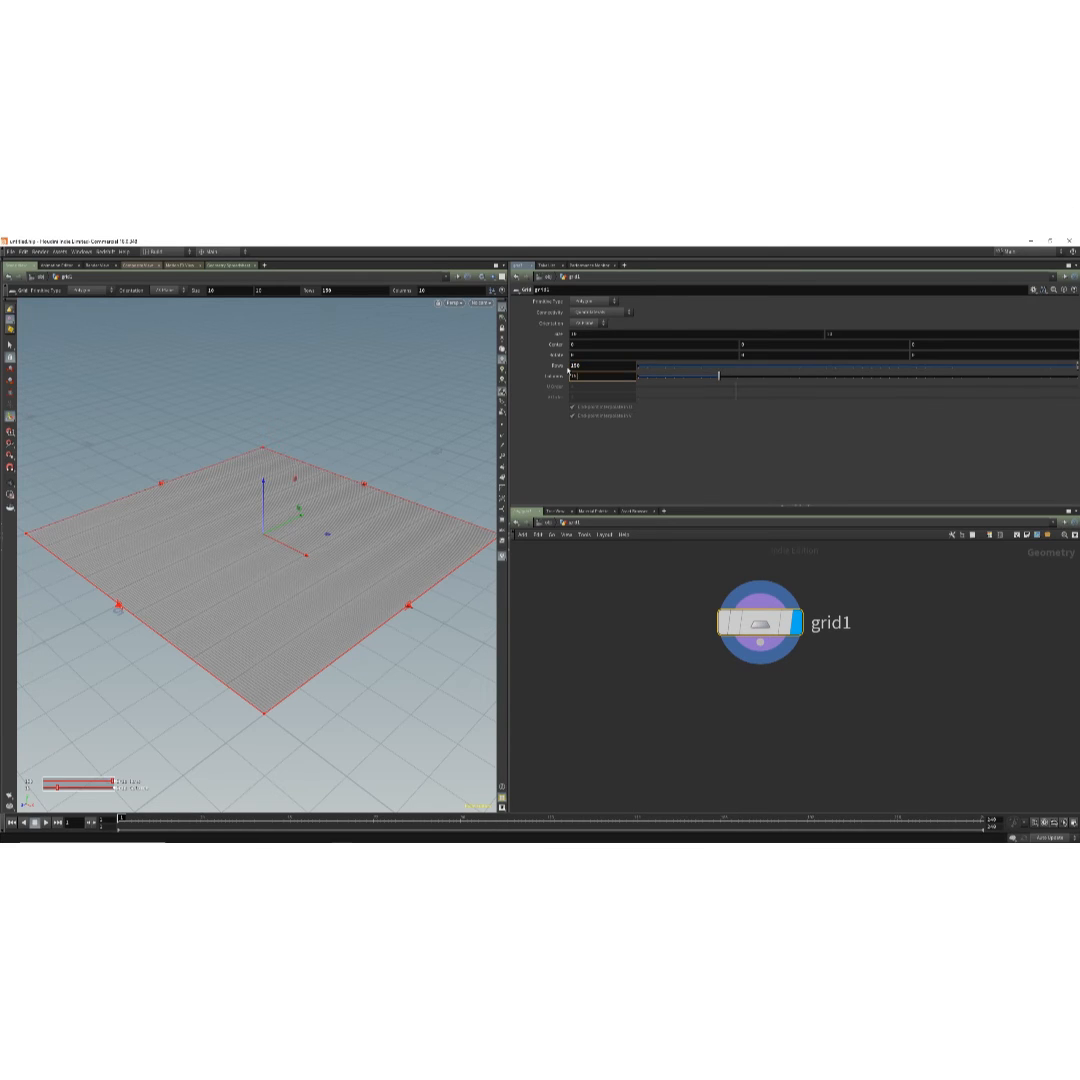
pyautogui.write('100')
pyautogui.press('Return')
pyautogui.keyDown('alt'); pyautogui.moveTo(314, 622); pyautogui.dragTo(265, 571); pyautogui.keyUp('alt')
pyautogui.moveTo(763, 627); pyautogui.dragTo(723, 609)
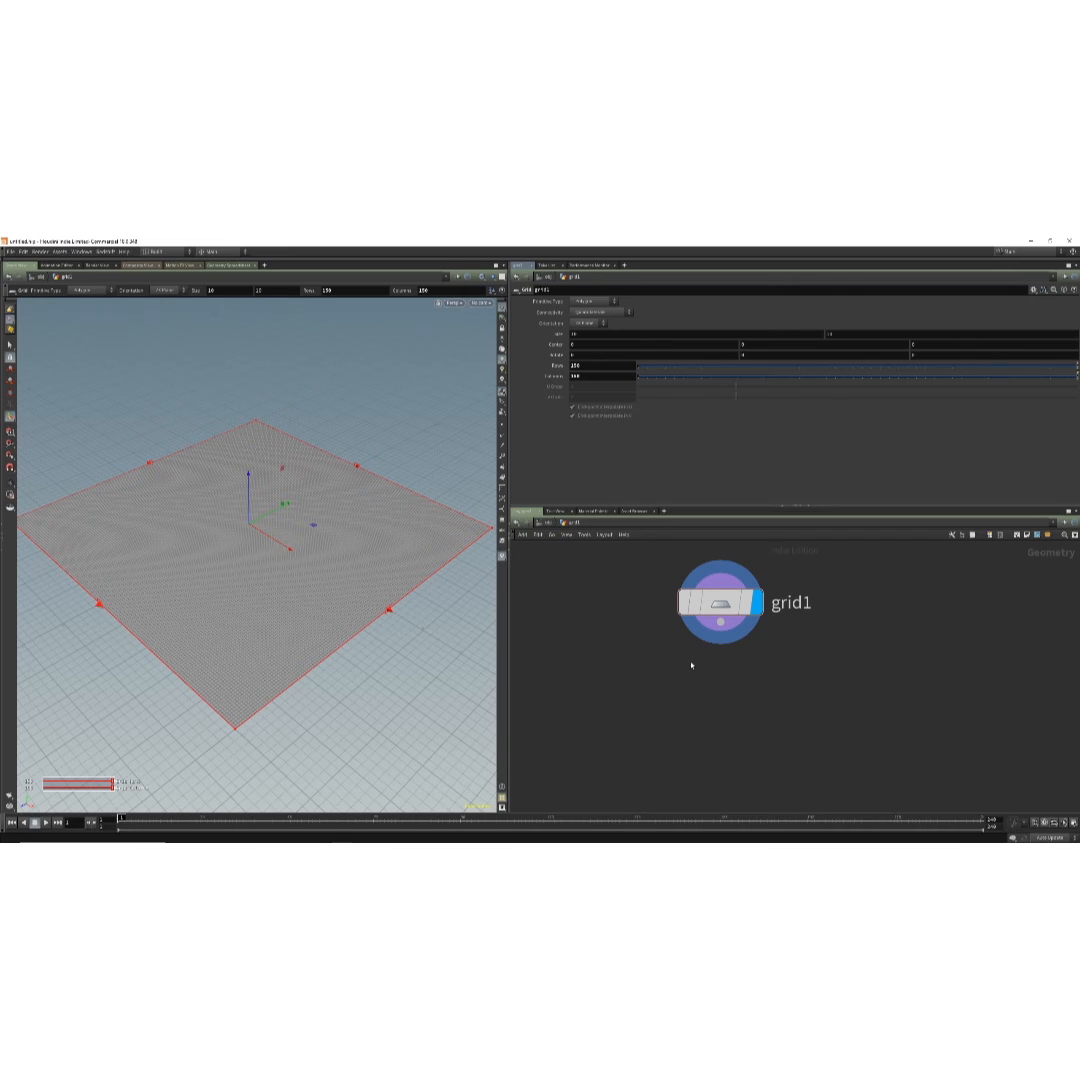
pyautogui.press('Tab')
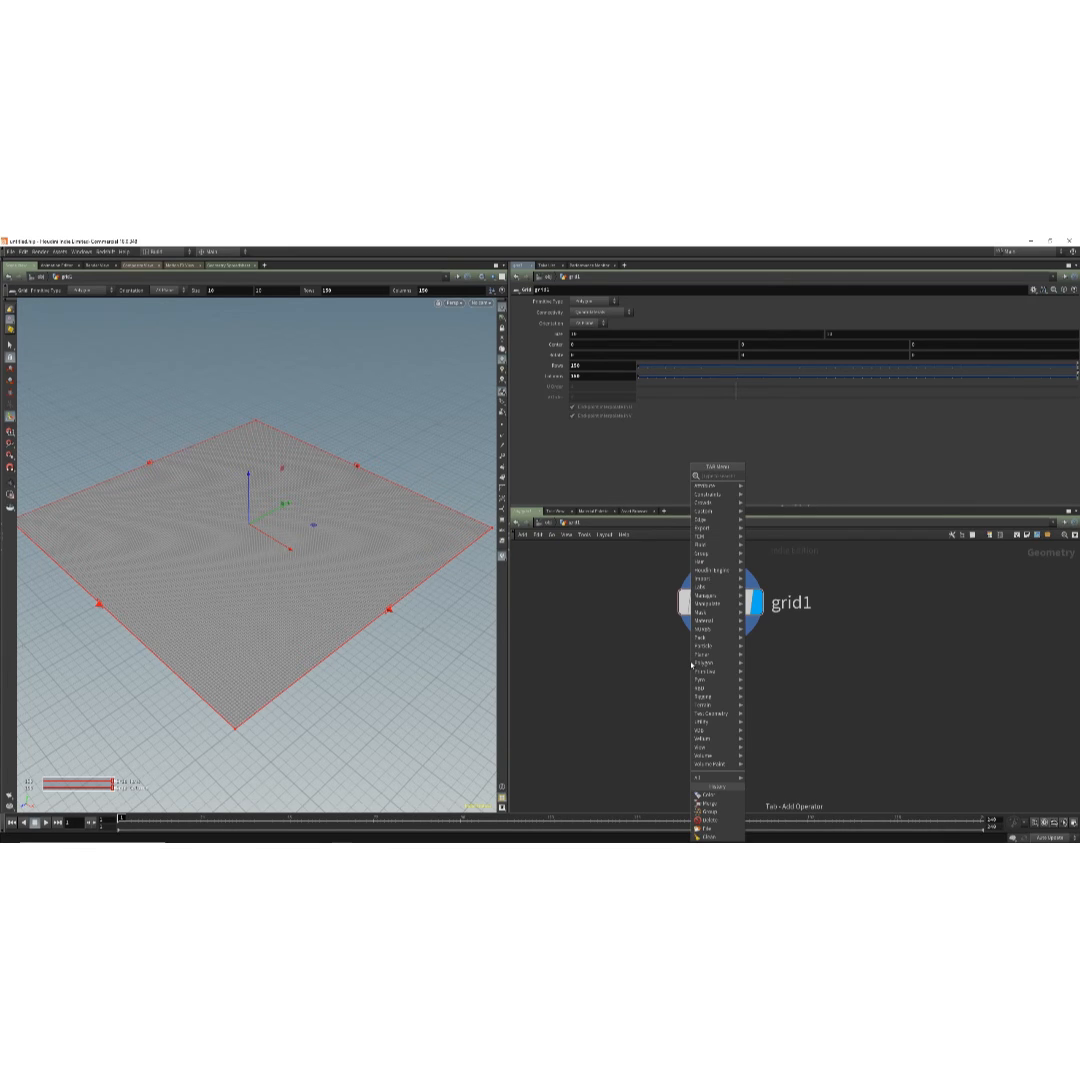
pyautogui.write('ex')
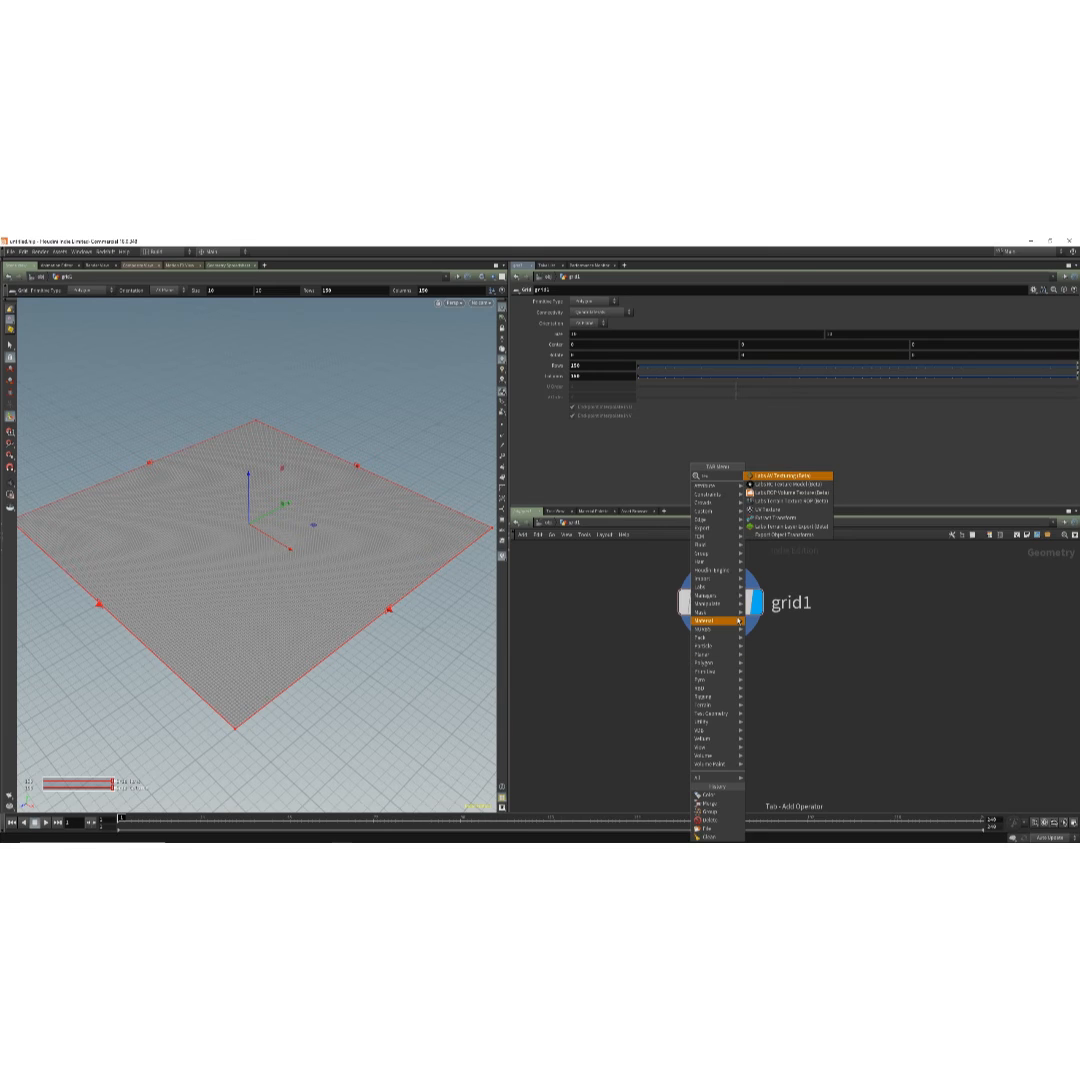
pyautogui.press('Escape')
# Add an Attribute from Map node below grid1, feed the grid into it and display its result.
pyautogui.press('Tab')
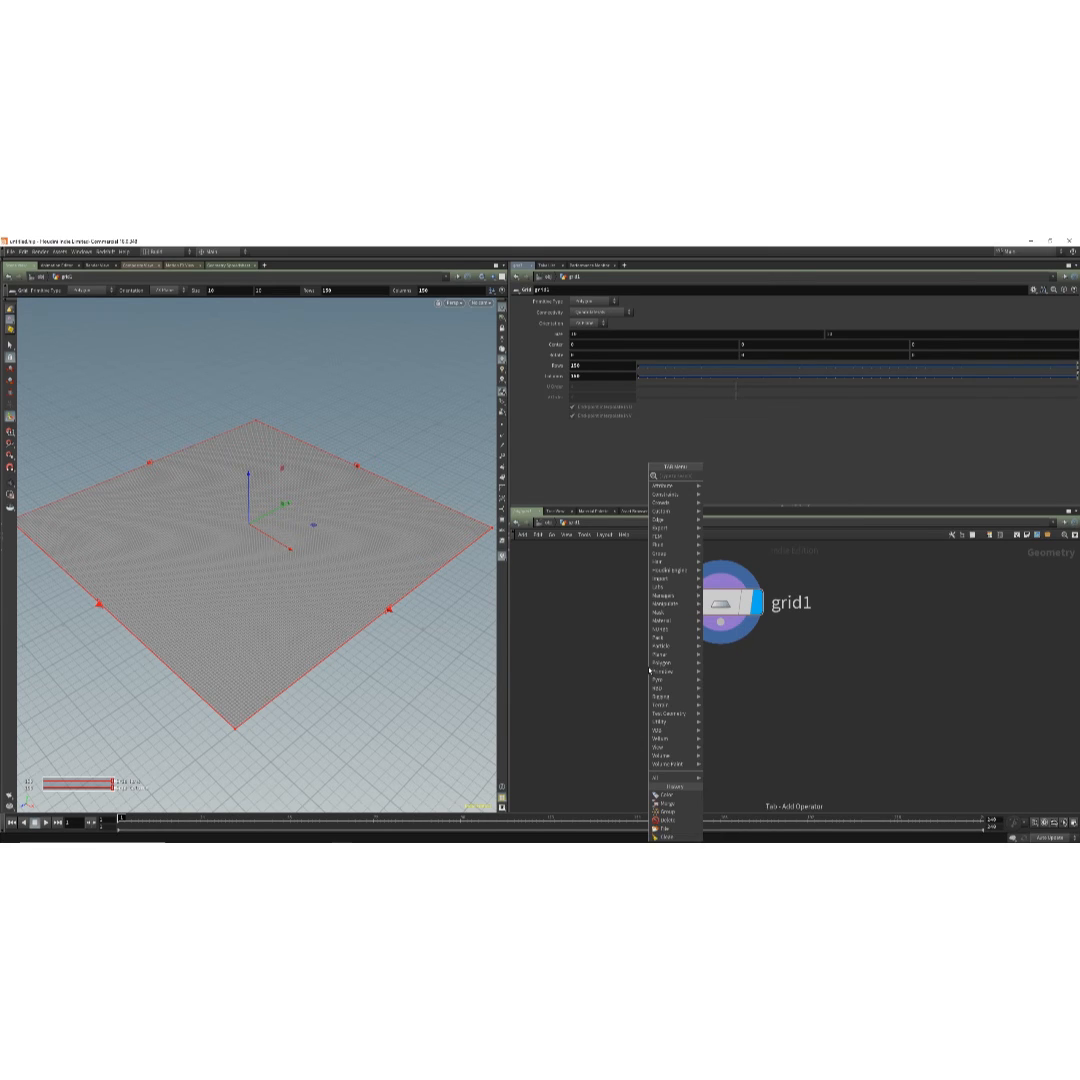
pyautogui.write('max')
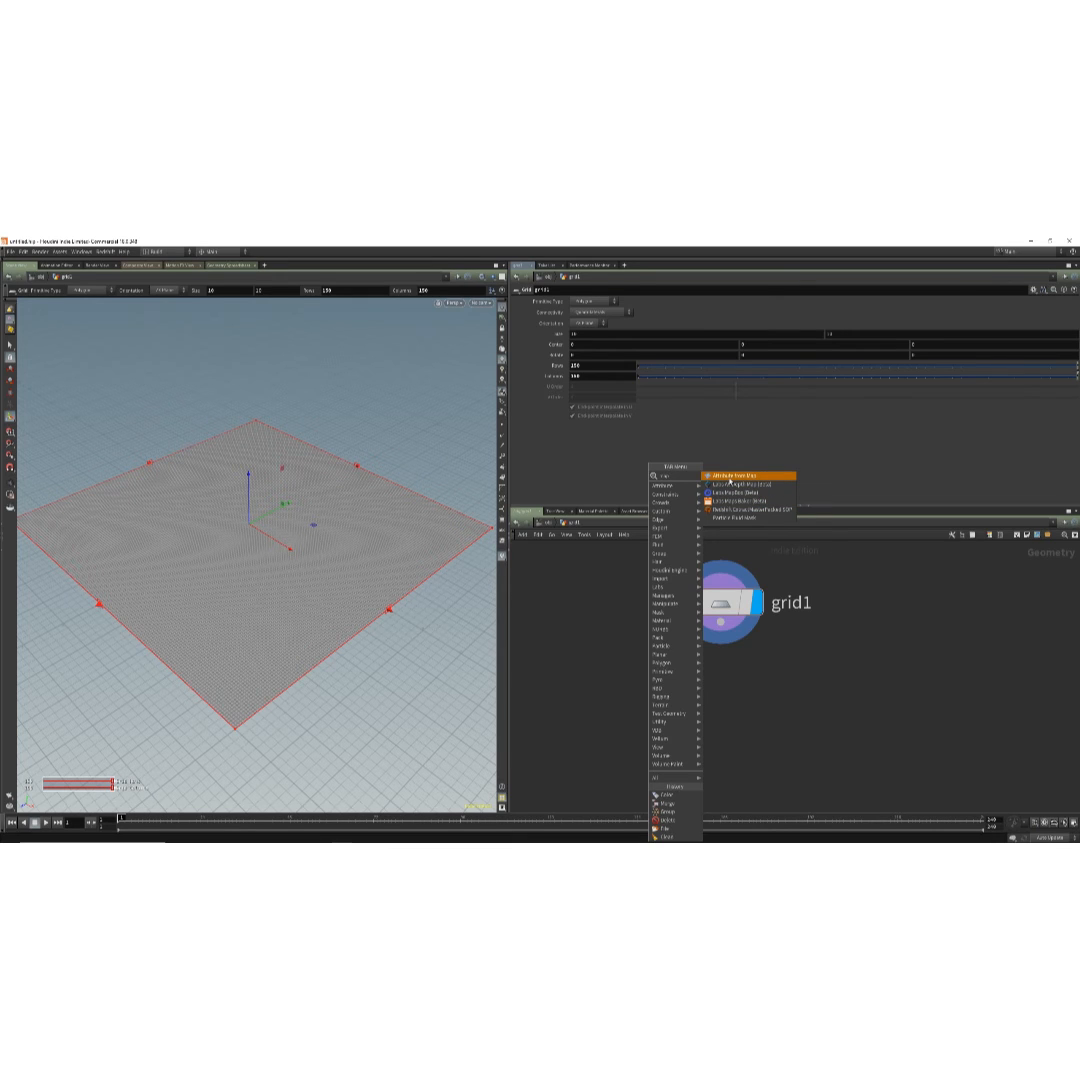
pyautogui.click(731, 478)
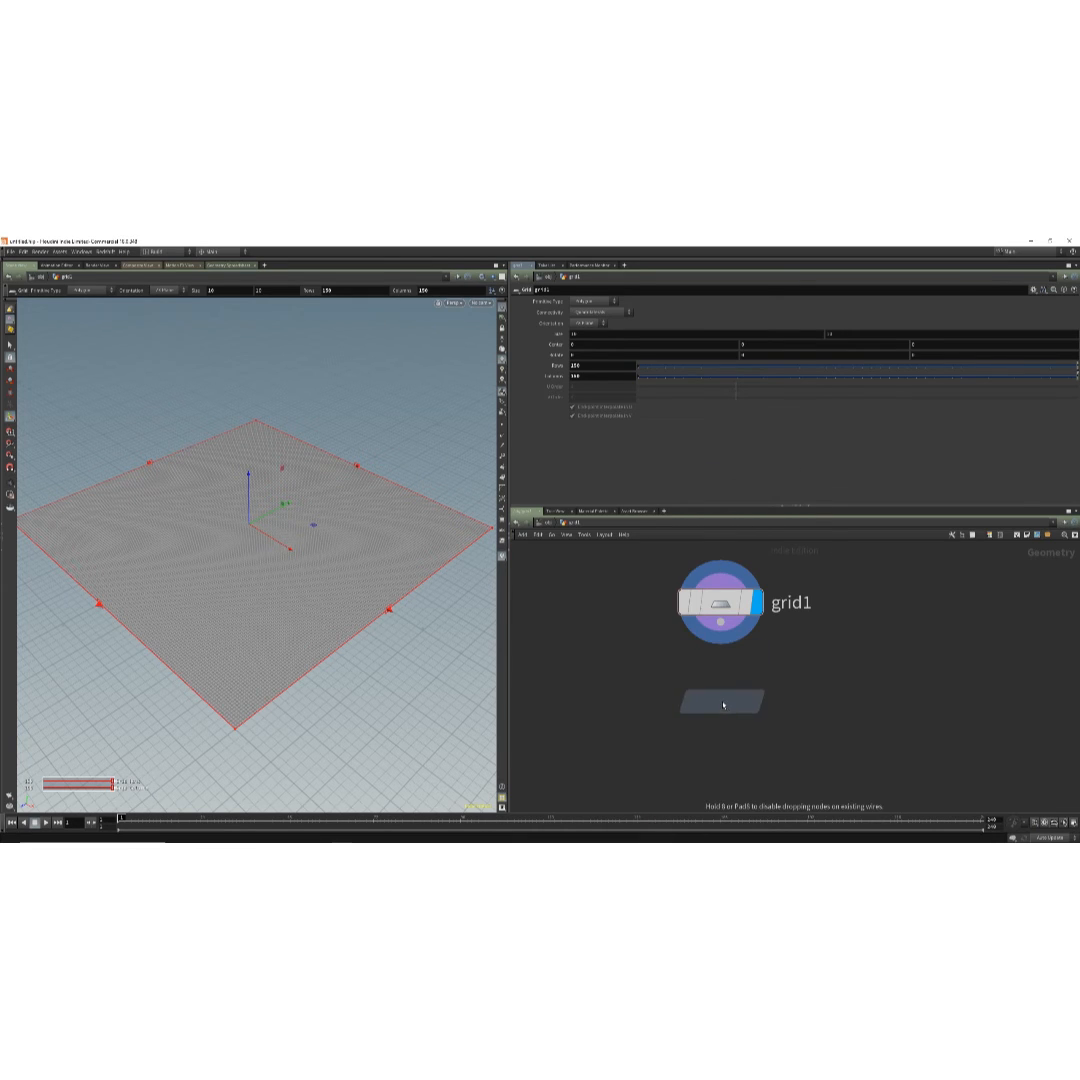
pyautogui.click(722, 701)
pyautogui.click(721, 622)
pyautogui.click(722, 681)
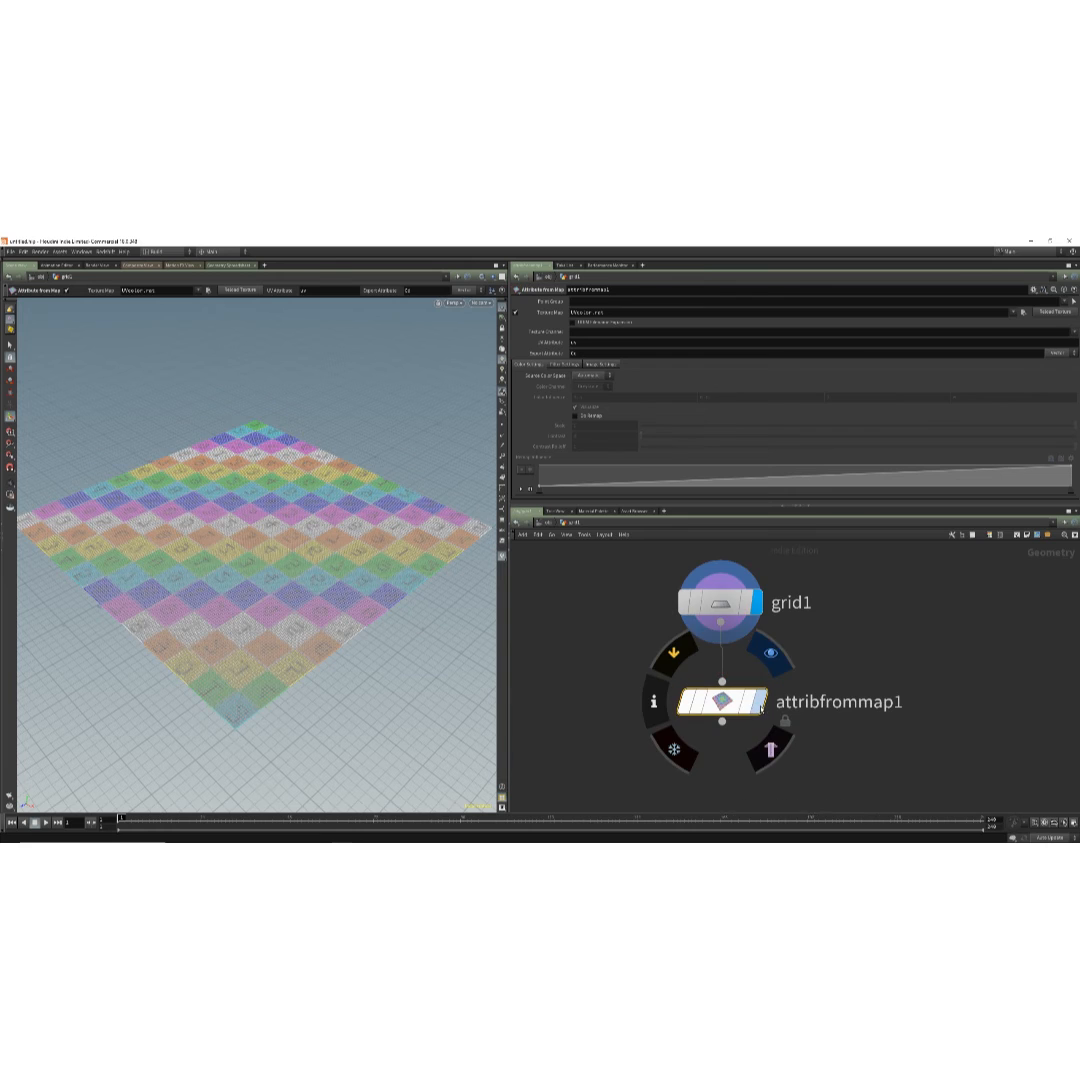
pyautogui.moveTo(356, 631)
pyautogui.keyDown('alt'); pyautogui.mouseDown()
pyautogui.moveTo(400, 658)
pyautogui.moveTo(352, 636)
pyautogui.mouseUp(); pyautogui.keyUp('alt')
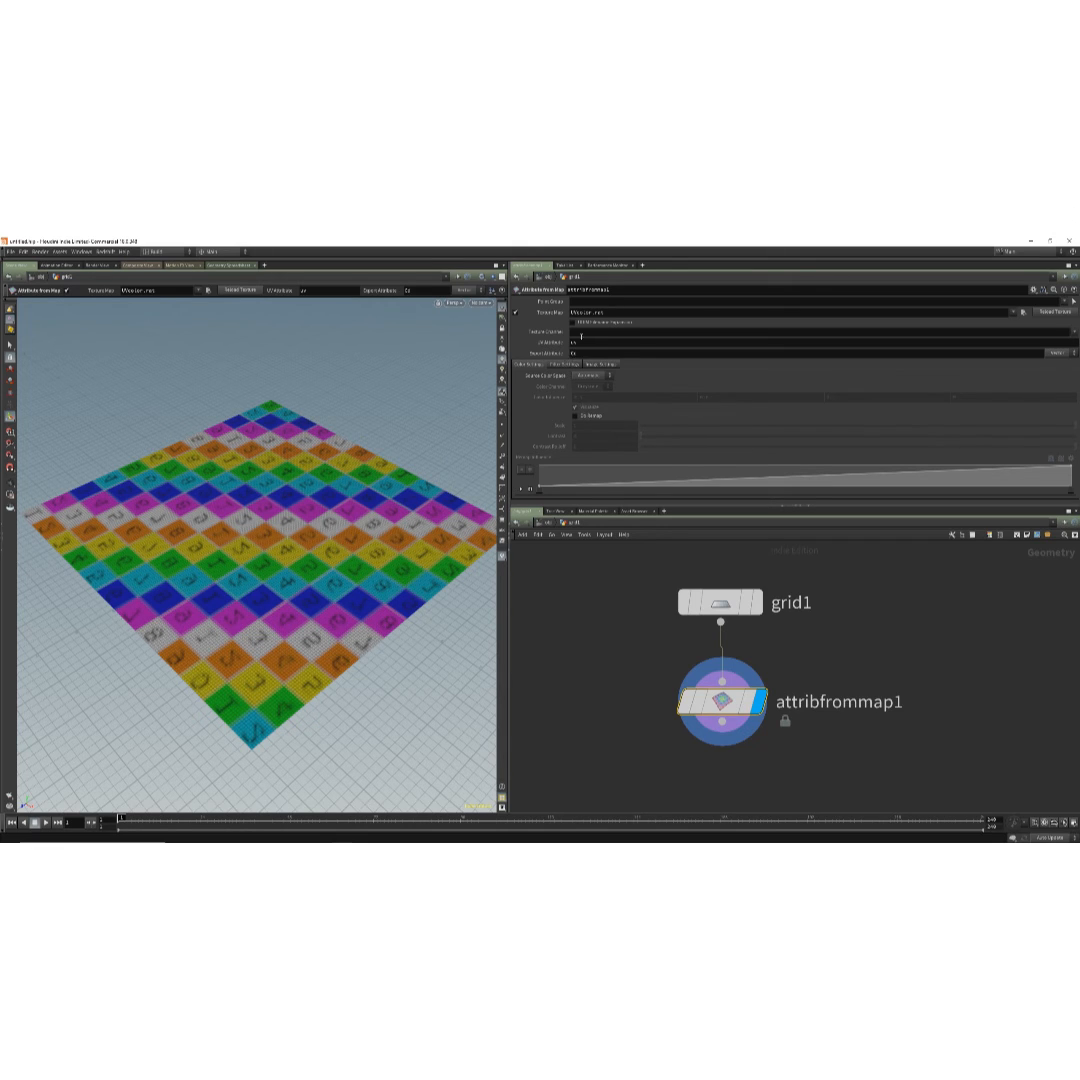
# Set the Attribute from Map node's texture map to bricks001_height.rat from the $HFS/houdini/pic/texture folder.
pyautogui.moveTo(612, 312); pyautogui.dragTo(560, 313)
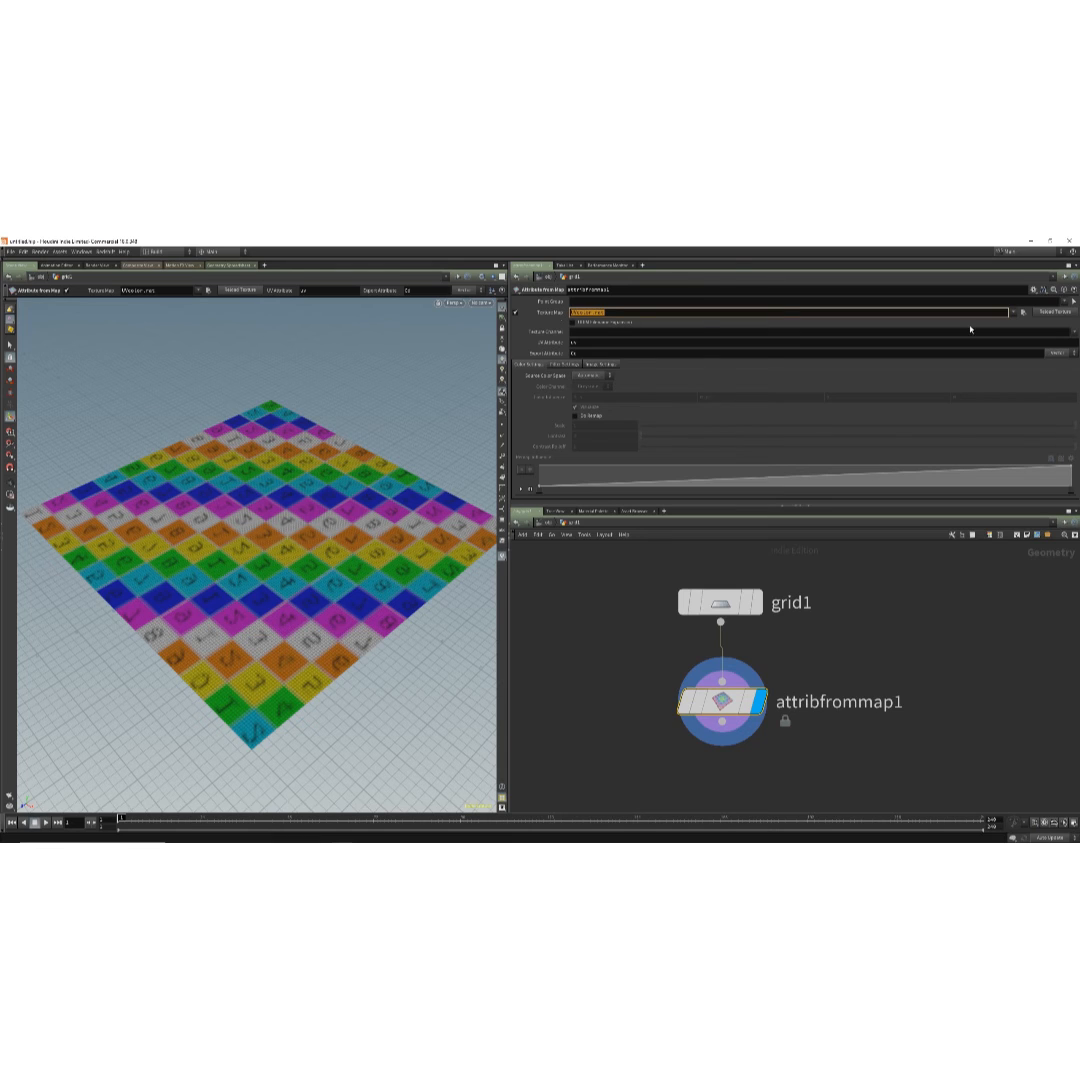
pyautogui.click(1023, 312)
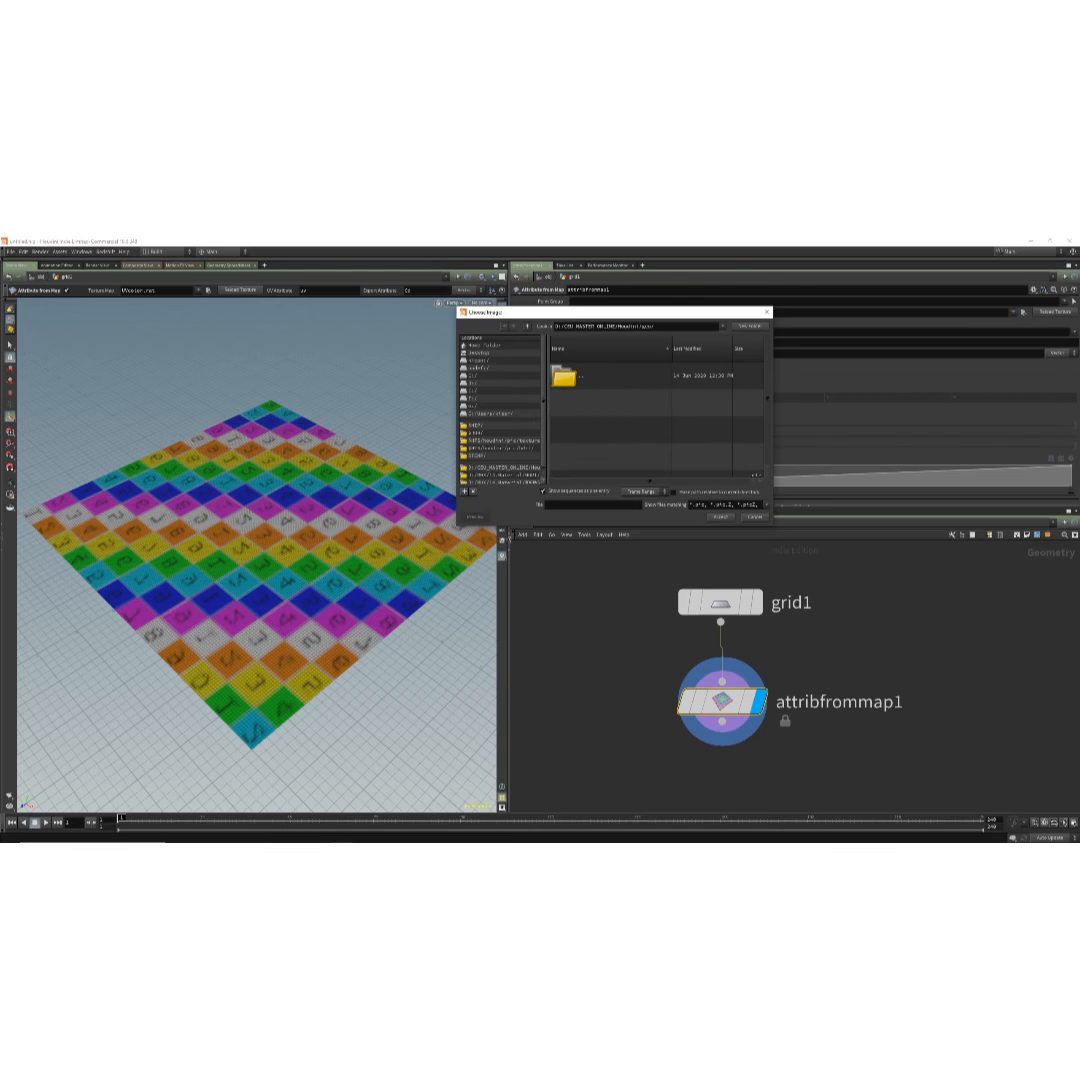
pyautogui.doubleClick(563, 381)
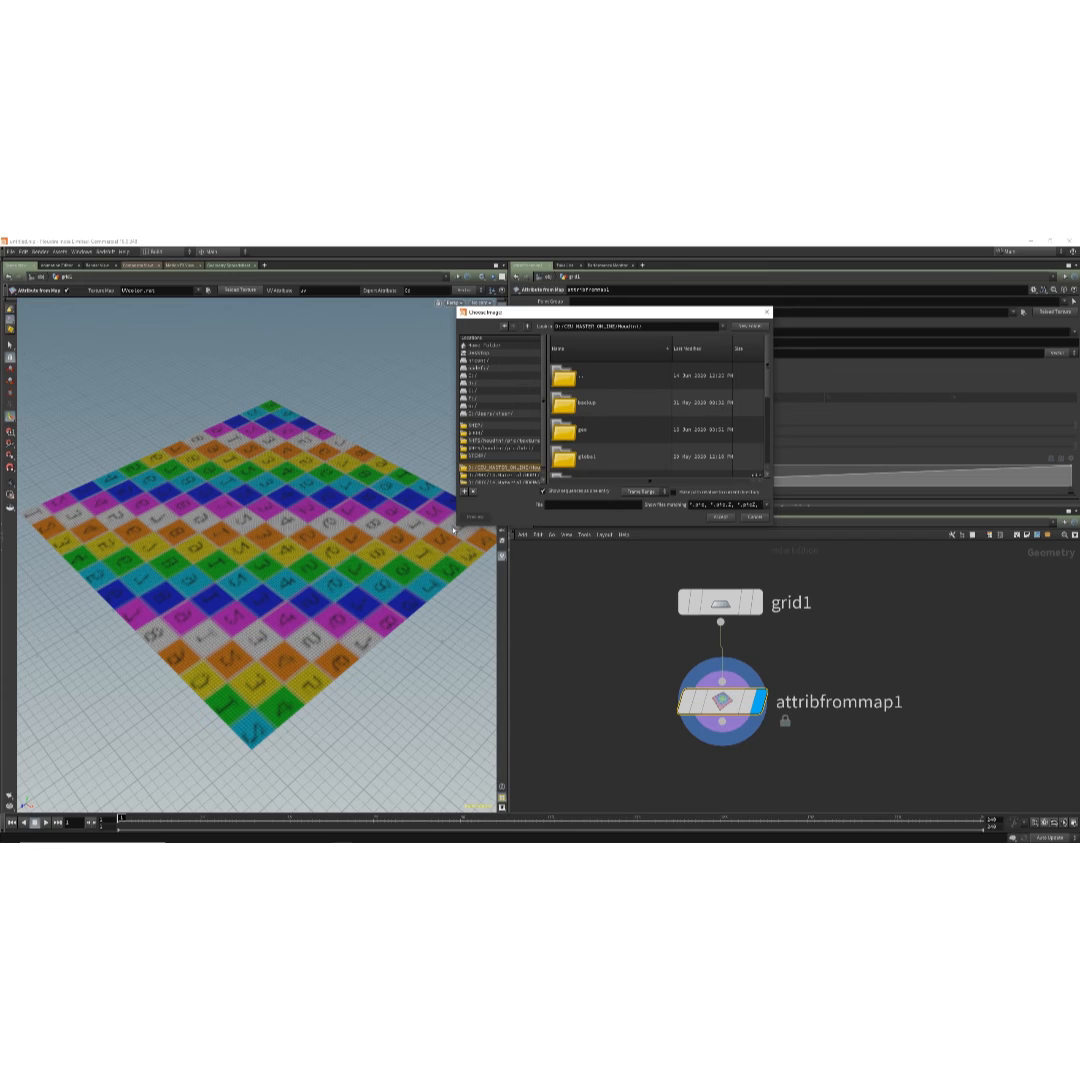
pyautogui.moveTo(450, 527); pyautogui.dragTo(366, 627)
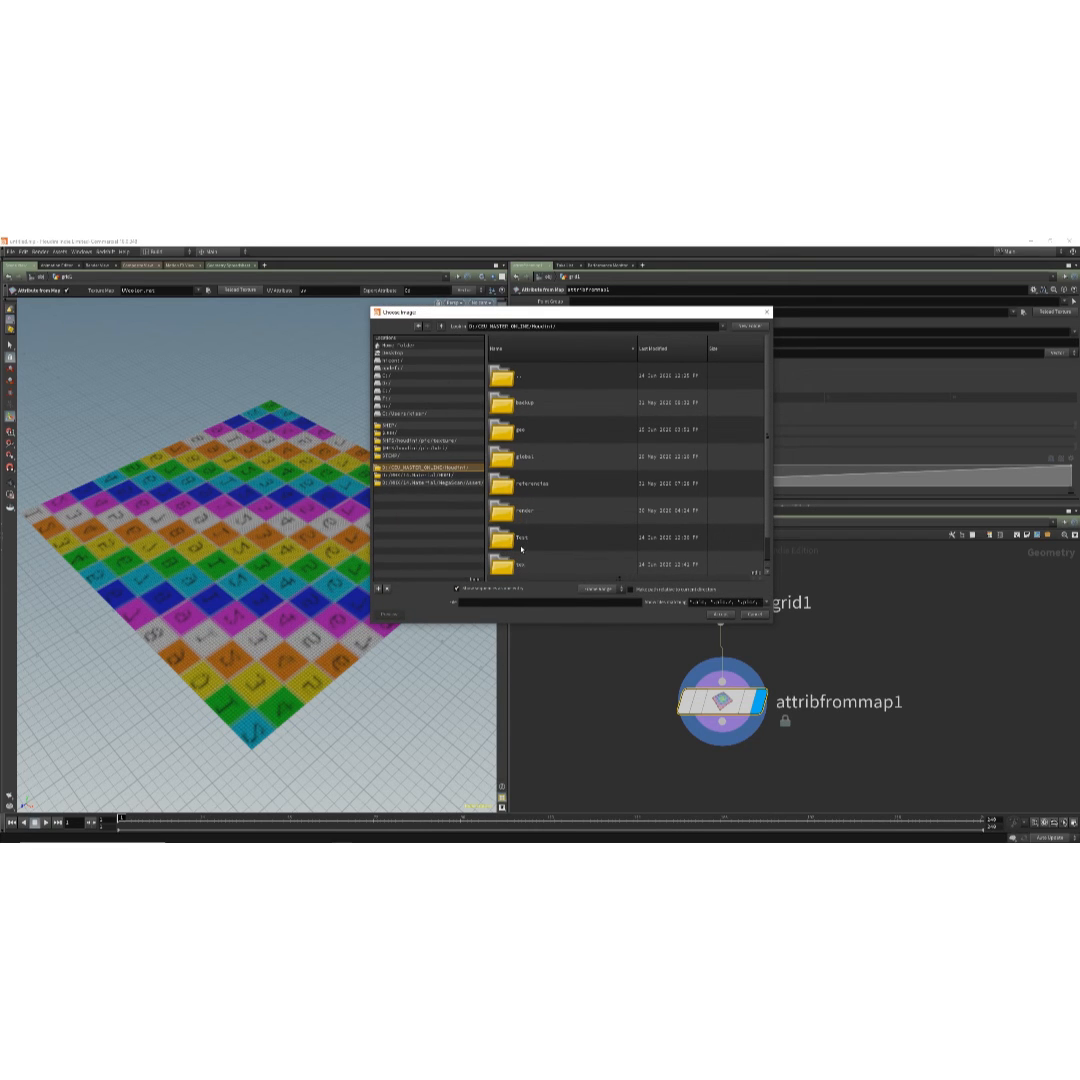
pyautogui.scroll(-1, 521, 548)
pyautogui.click(508, 543)
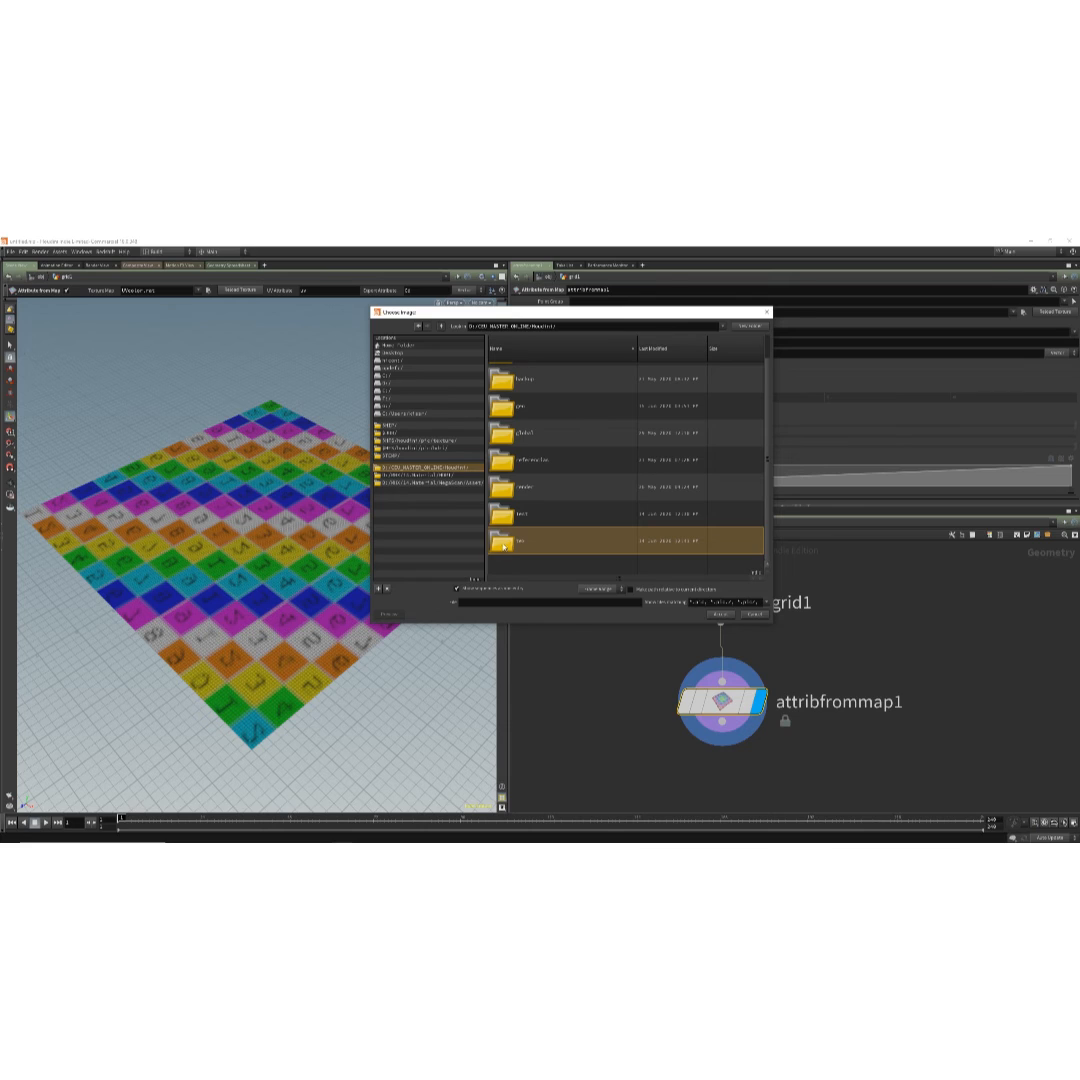
pyautogui.doubleClick(504, 544)
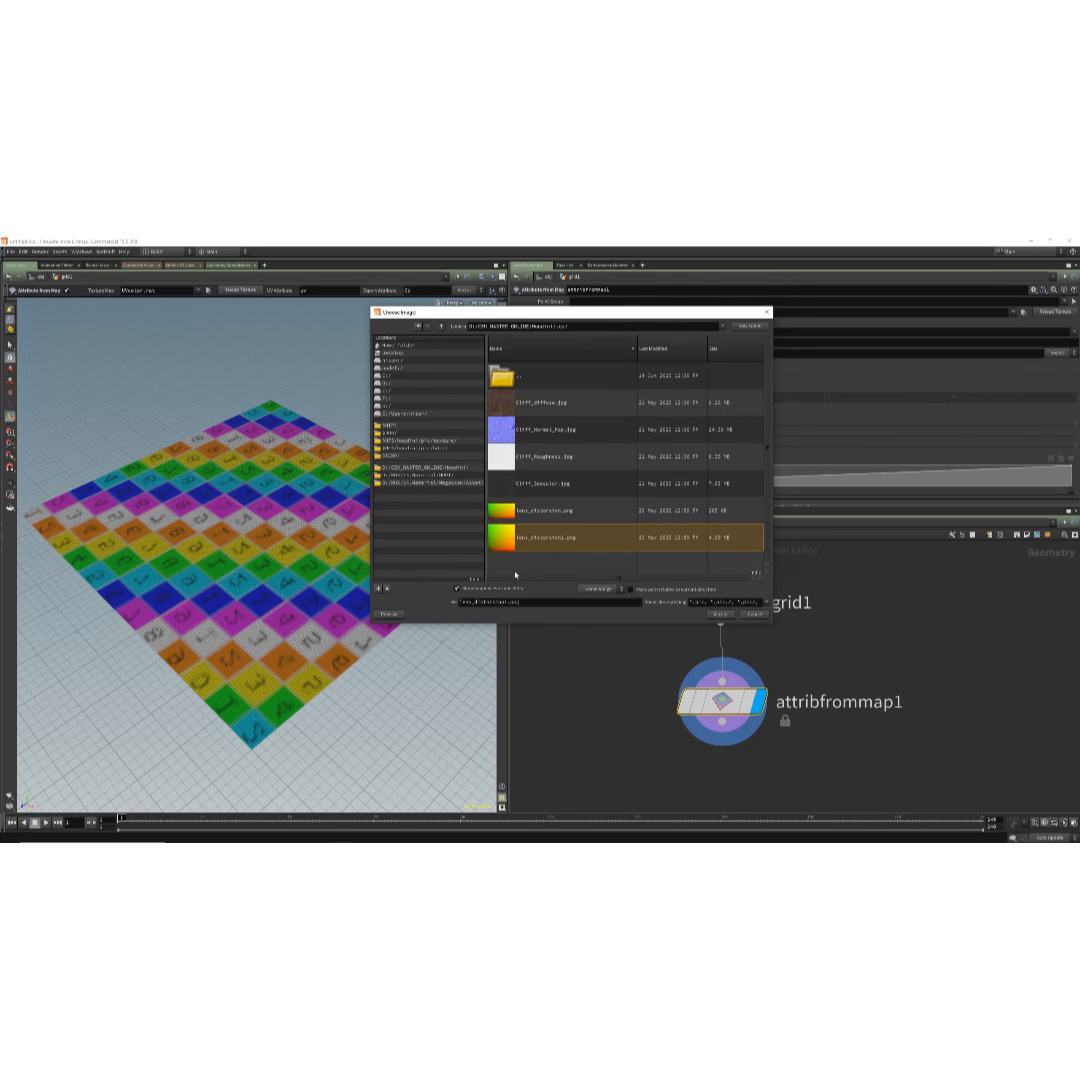
pyautogui.click(432, 440)
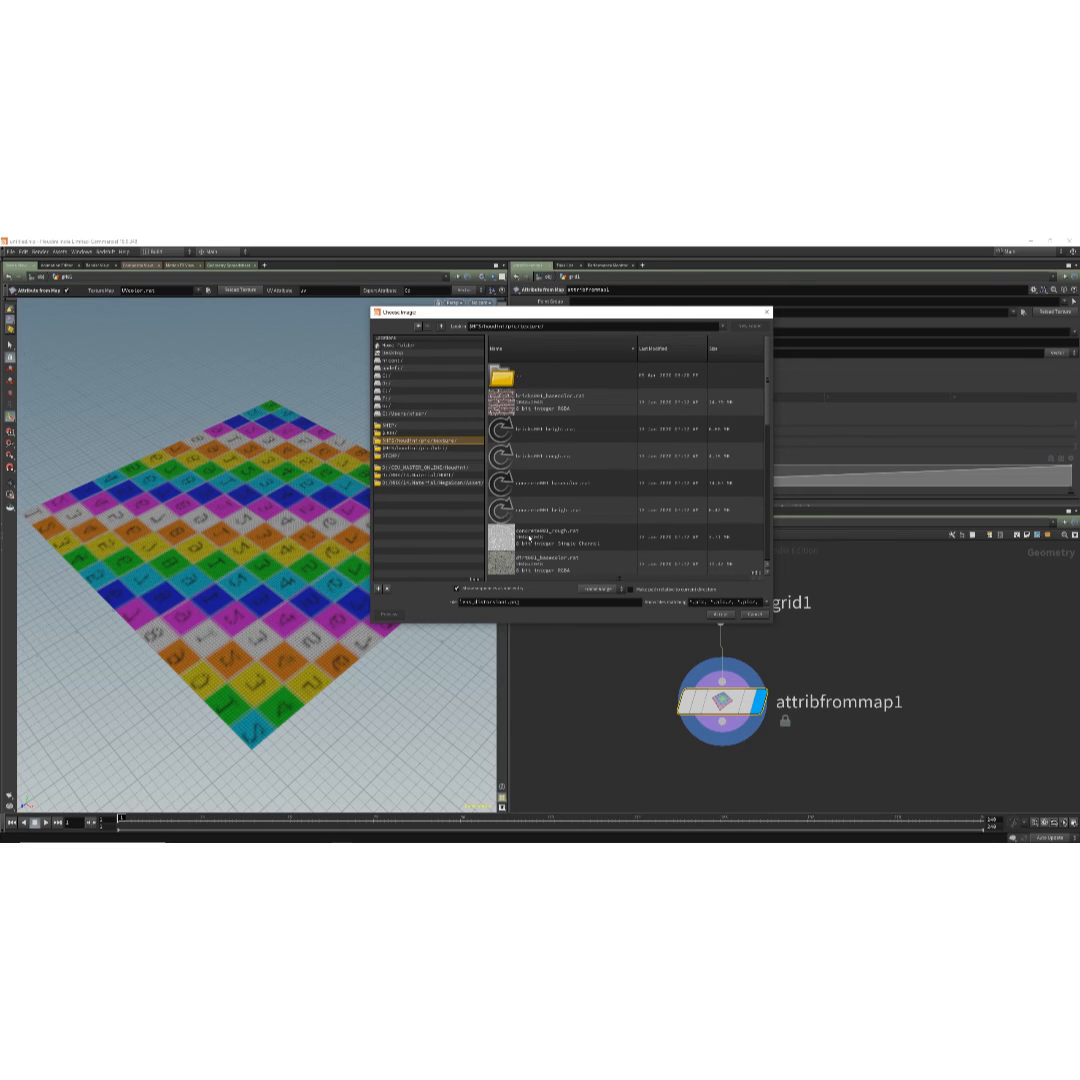
pyautogui.click(500, 433)
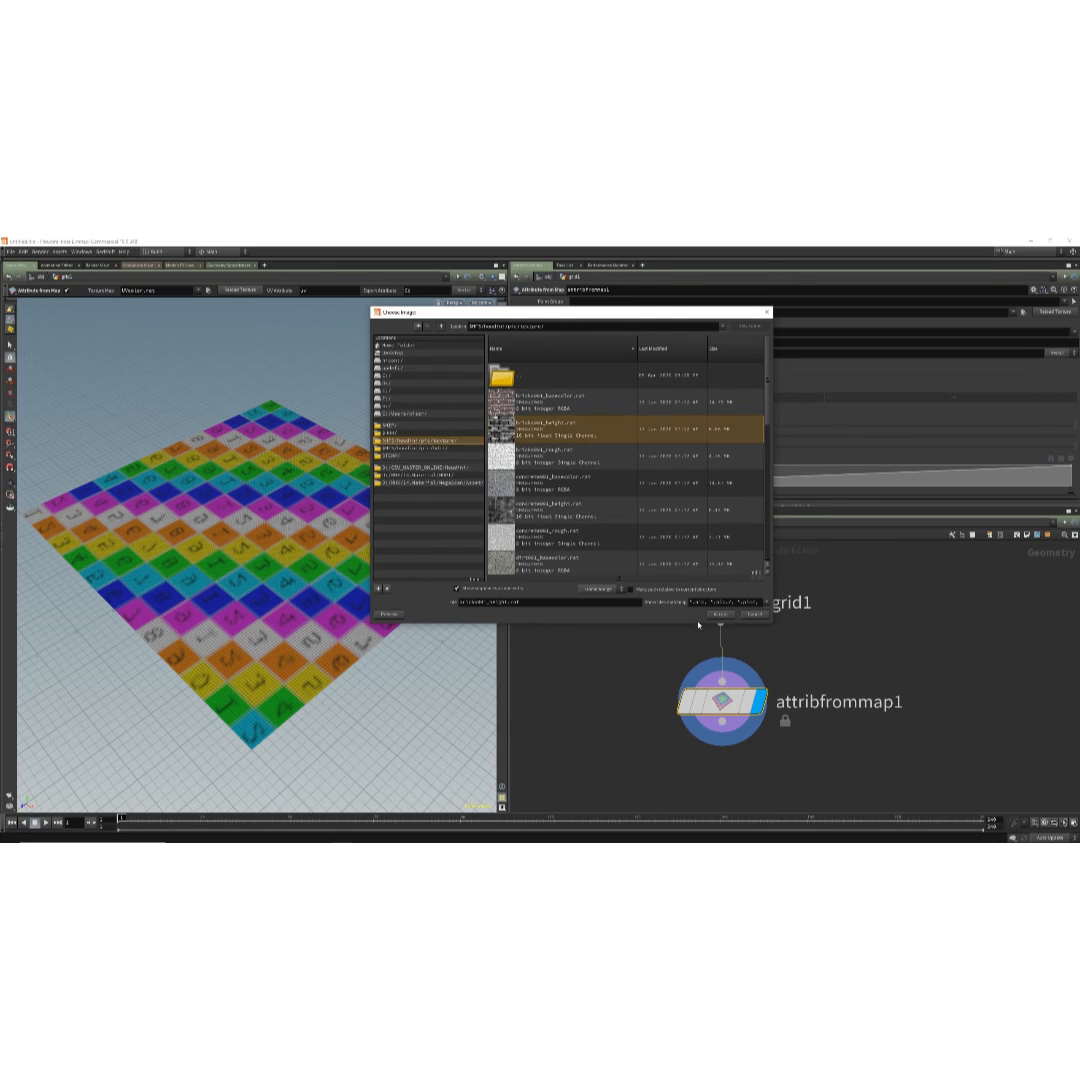
pyautogui.click(720, 614)
# Examine the brick height pattern on the grid from several angles.
pyautogui.keyDown('alt'); pyautogui.moveTo(272, 660); pyautogui.dragTo(345, 672); pyautogui.keyUp('alt')
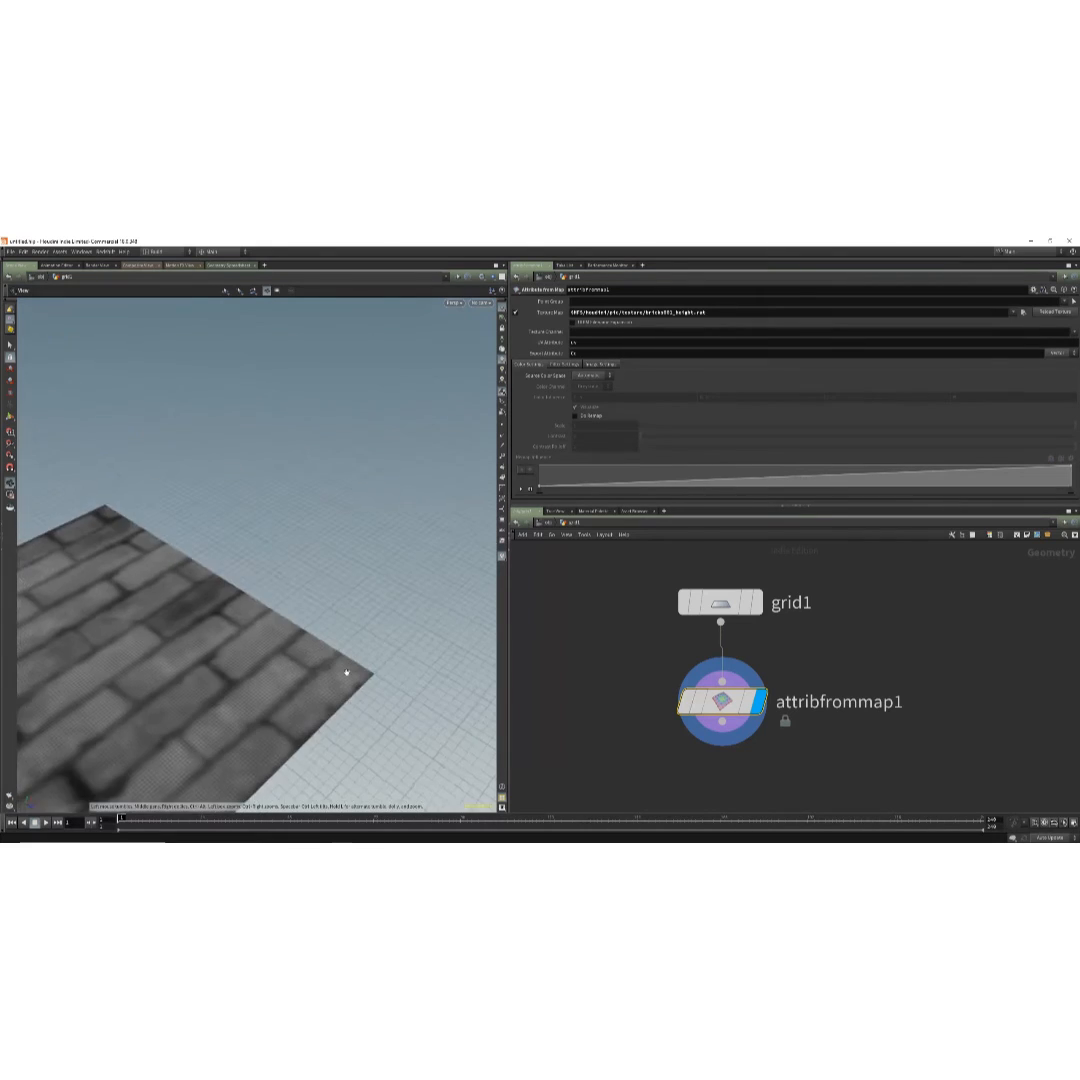
pyautogui.keyDown('alt'); pyautogui.moveTo(345, 672); pyautogui.dragTo(448, 542, button='middle'); pyautogui.keyUp('alt')
pyautogui.keyDown('alt'); pyautogui.moveTo(448, 542); pyautogui.dragTo(304, 628, button='right'); pyautogui.keyUp('alt')
pyautogui.keyDown('alt'); pyautogui.moveTo(304, 628); pyautogui.dragTo(292, 645); pyautogui.keyUp('alt')
pyautogui.keyDown('alt'); pyautogui.moveTo(292, 645); pyautogui.dragTo(248, 640, button='middle'); pyautogui.keyUp('alt')
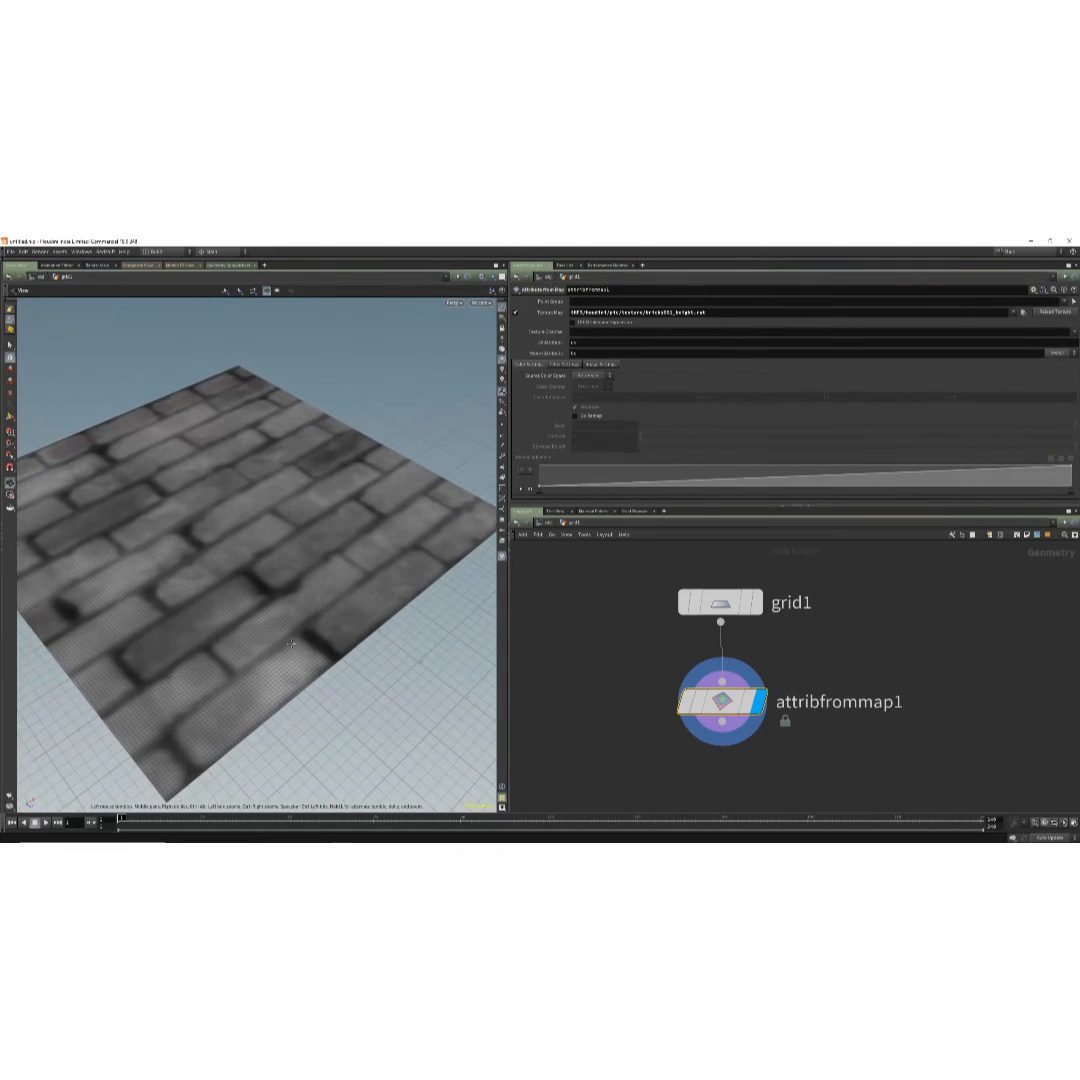
pyautogui.moveTo(636, 718); pyautogui.dragTo(590, 658, button='middle')
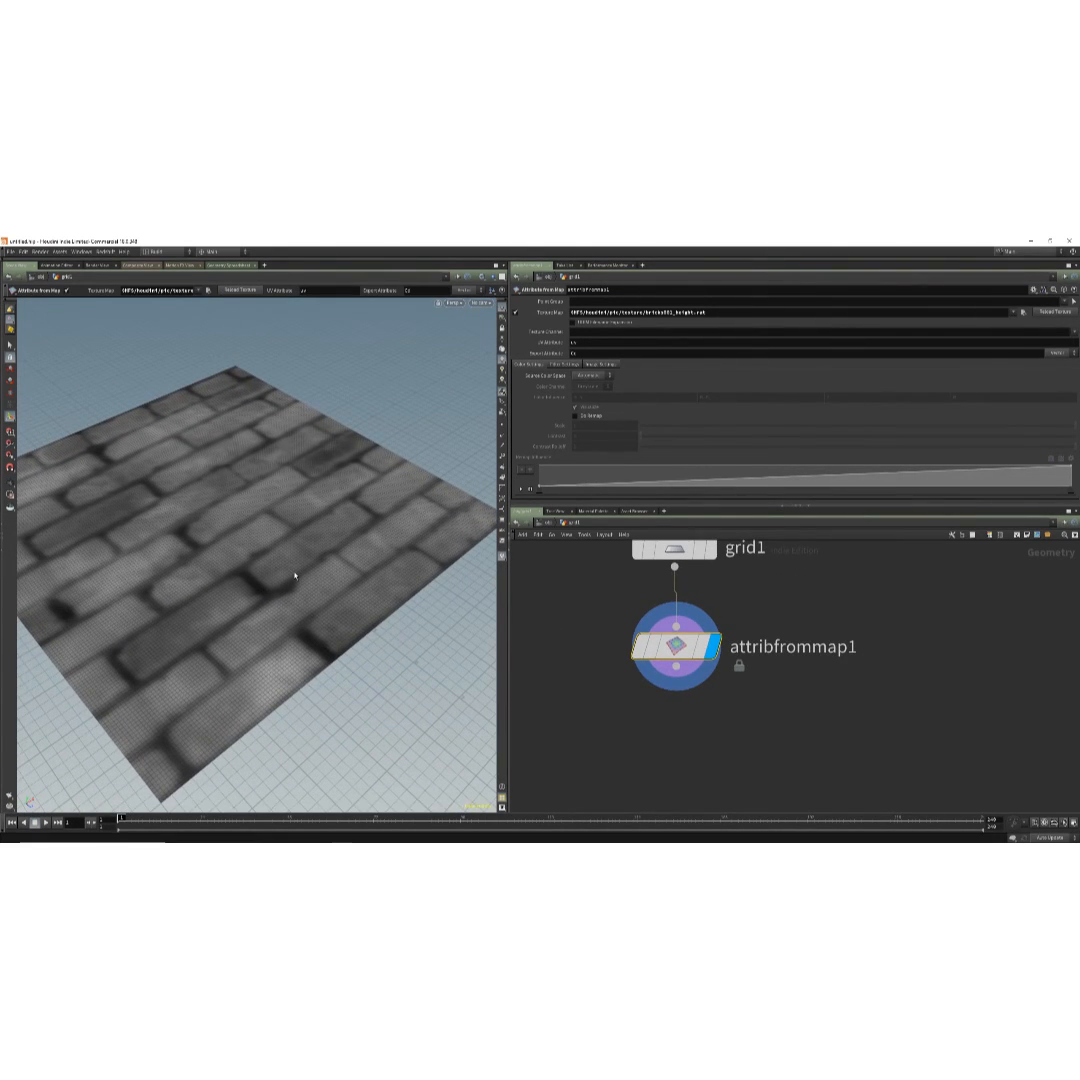
pyautogui.keyDown('alt'); pyautogui.moveTo(309, 622); pyautogui.dragTo(250, 556); pyautogui.keyUp('alt')
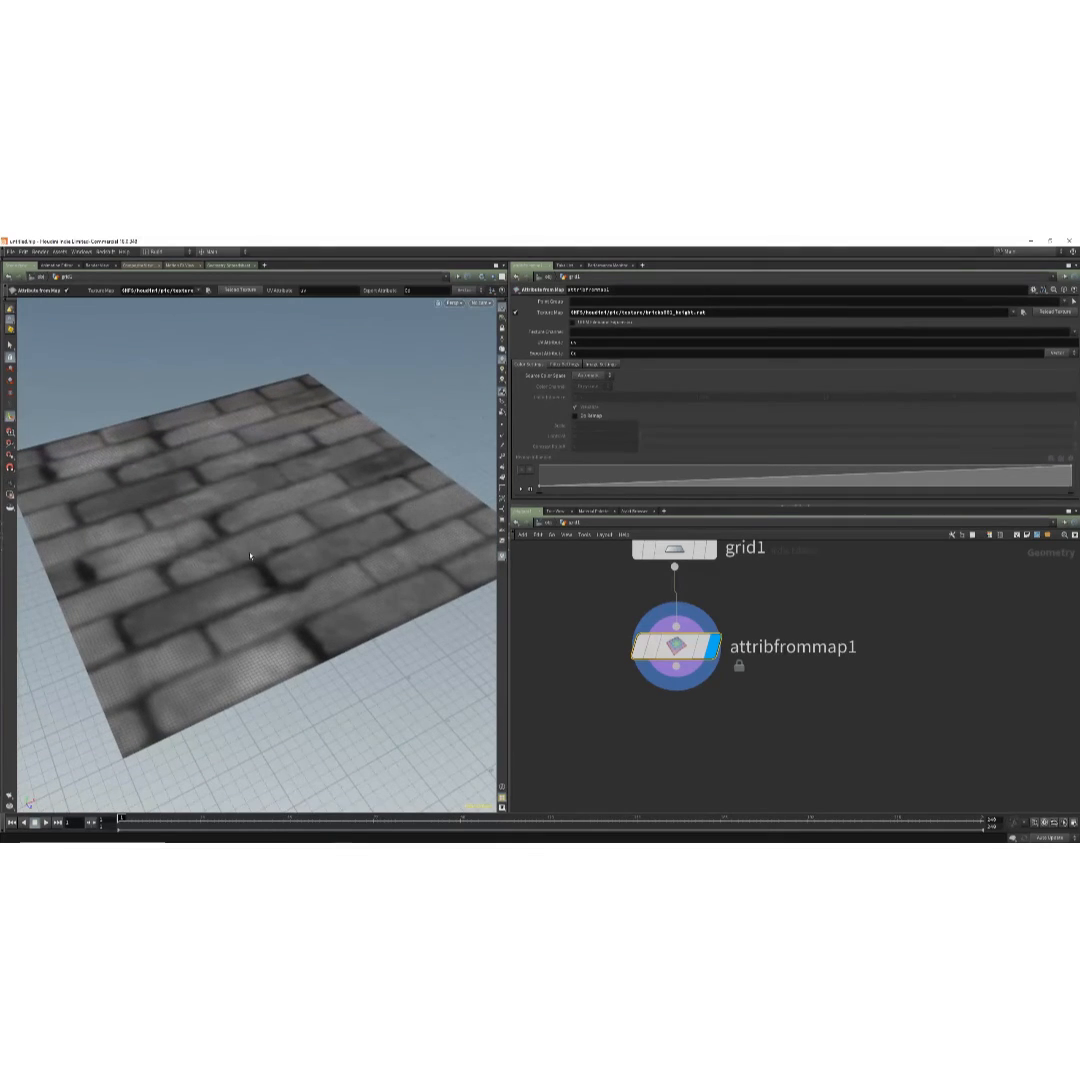
# Add a Point Wrangle below attribfrommap1, connect that node to its first input and display the wrangle.
pyautogui.moveTo(631, 694); pyautogui.dragTo(609, 692, button='middle')
pyautogui.moveTo(655, 651); pyautogui.dragTo(656, 655)
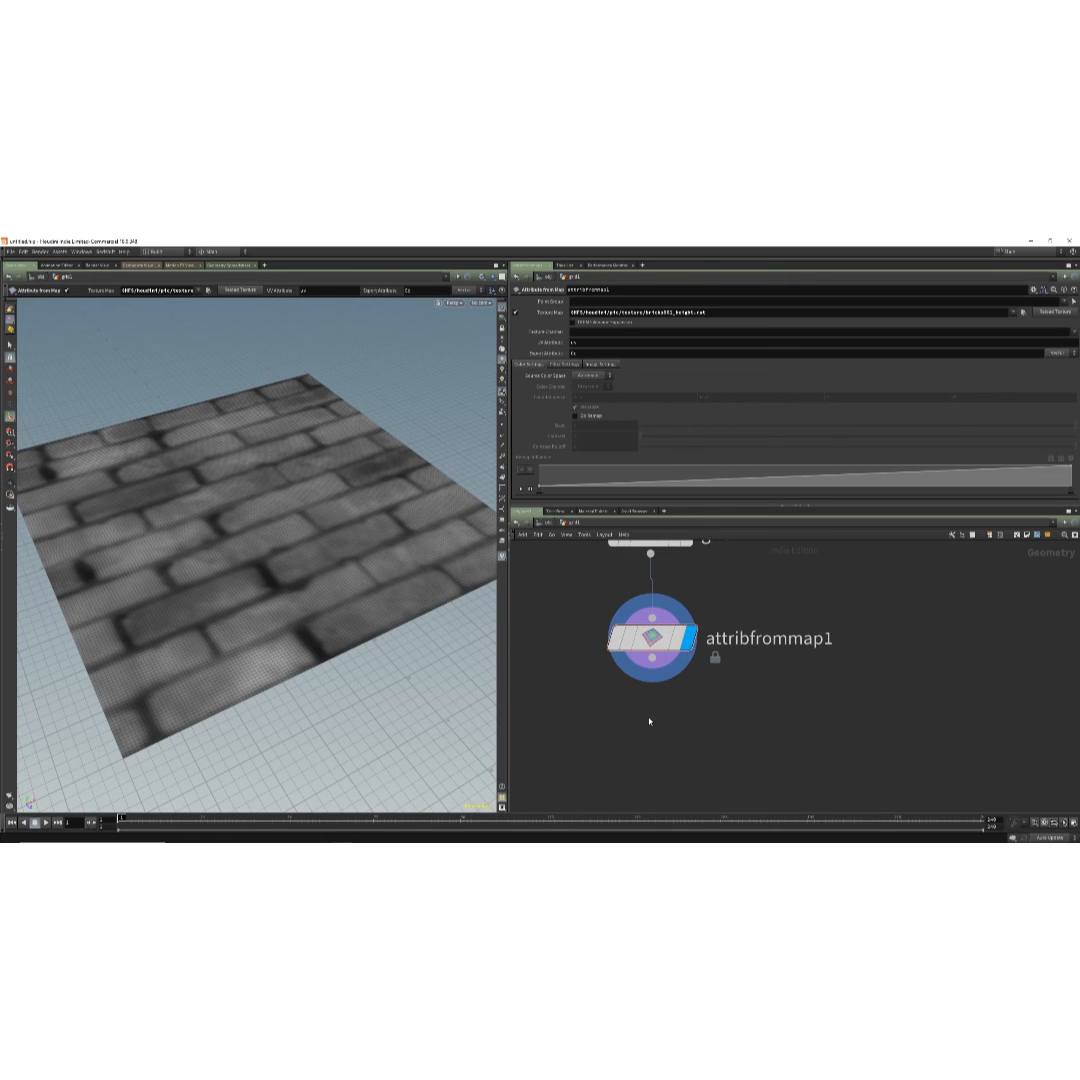
pyautogui.press('Tab')
pyautogui.moveTo(682, 713)
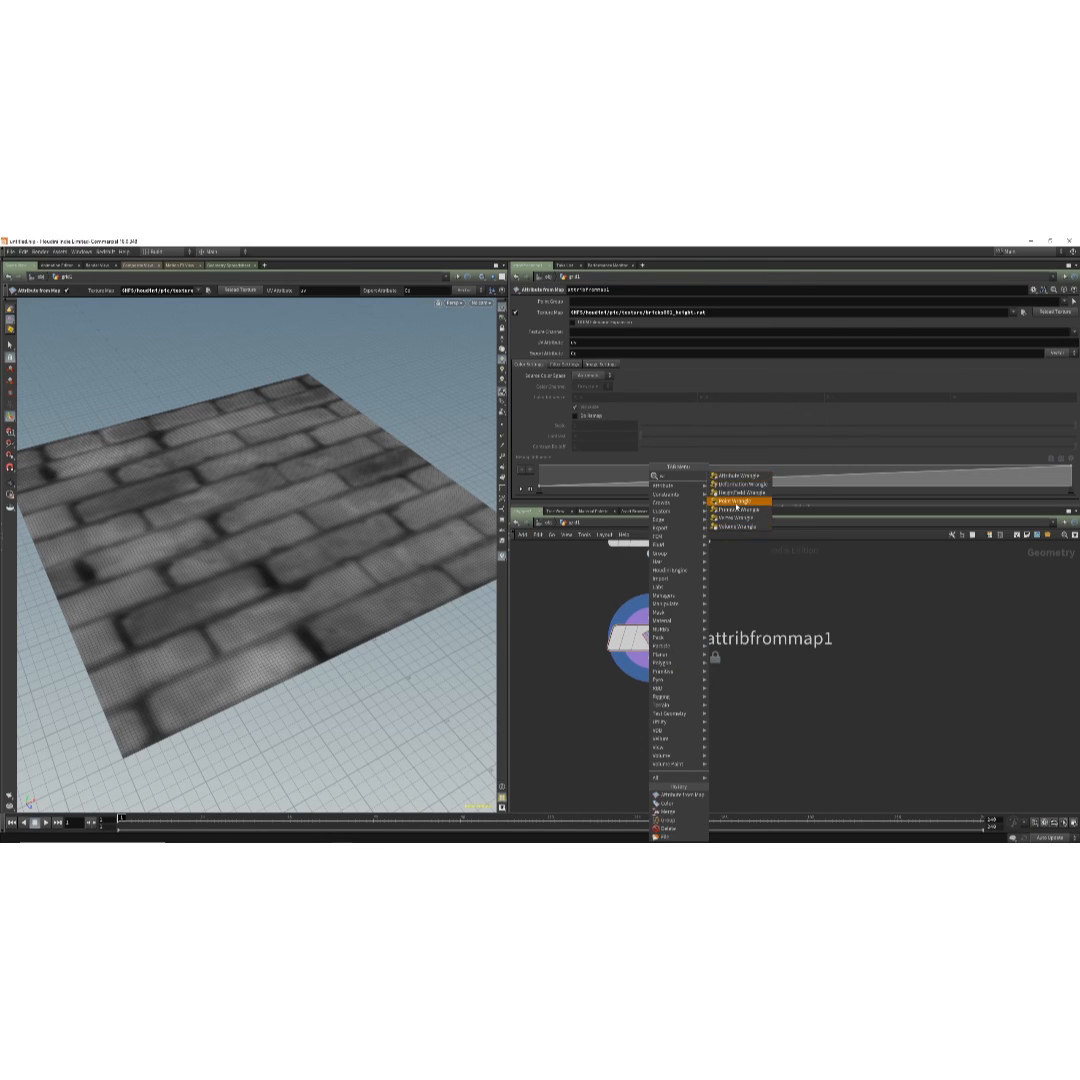
pyautogui.click(735, 501)
pyautogui.click(650, 728)
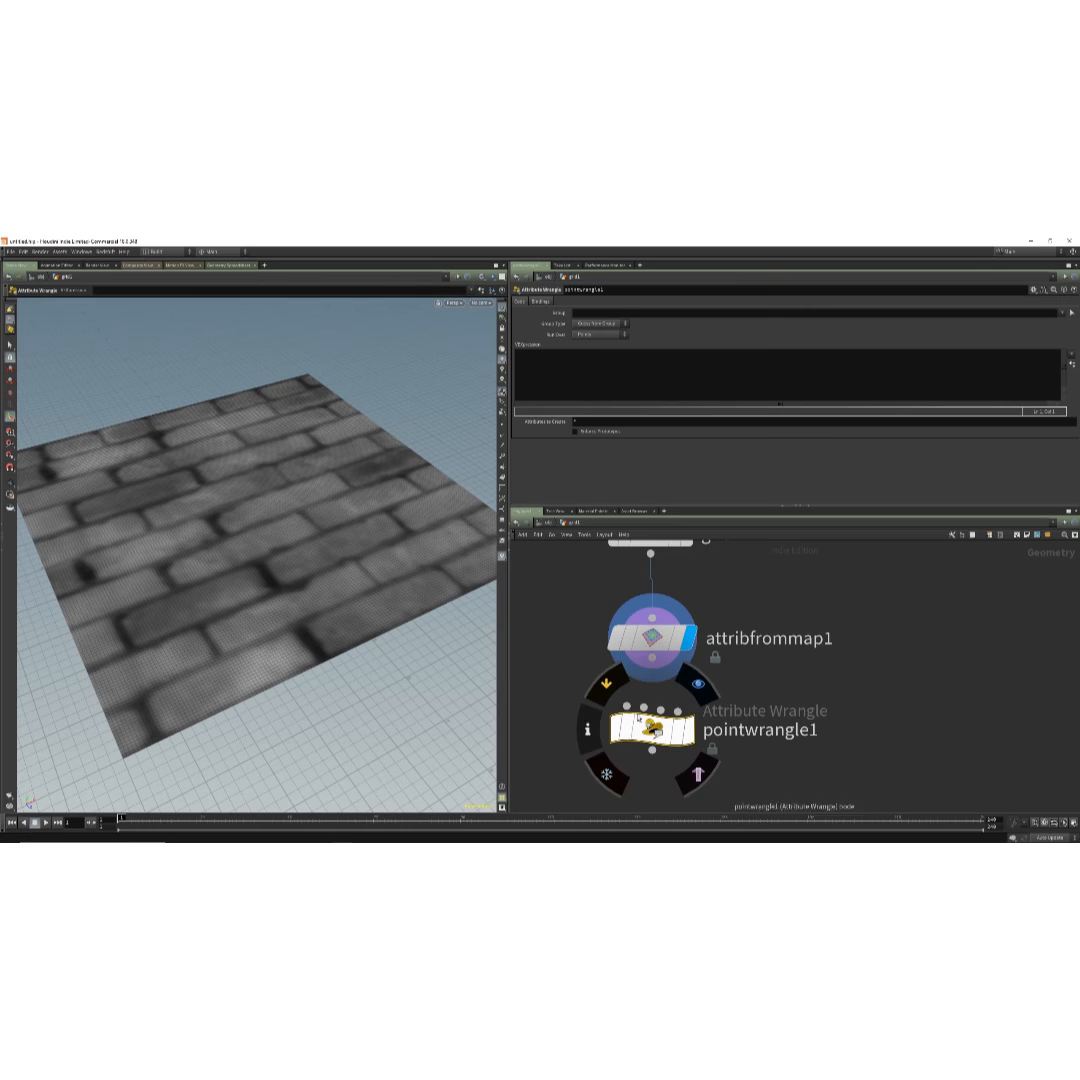
pyautogui.moveTo(655, 732); pyautogui.dragTo(647, 740)
pyautogui.click(689, 692)
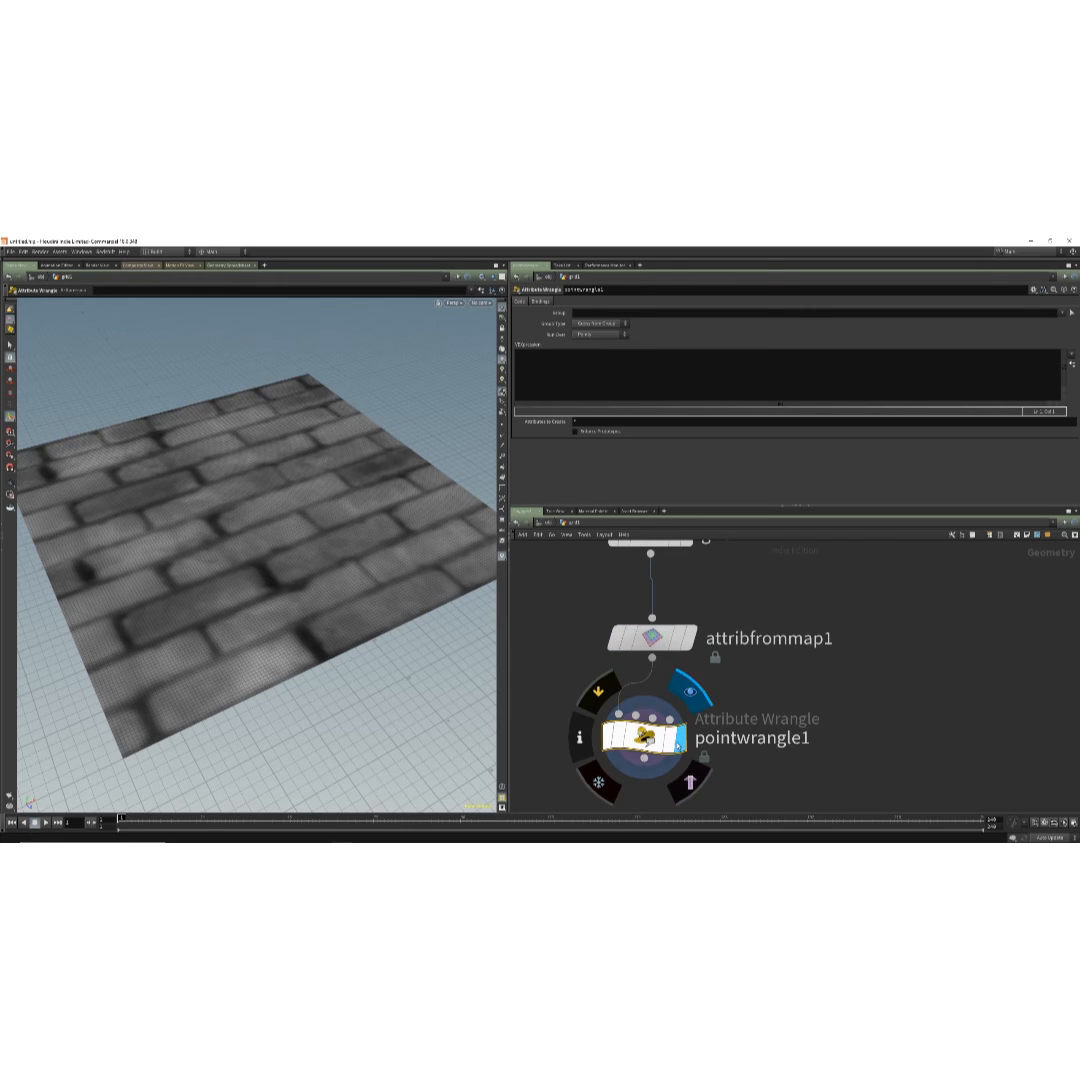
# Examine the point position and colour values of attribfrommap1 in the Geometry Spreadsheet, comparing with the wrangle node.
pyautogui.keyDown('alt'); pyautogui.moveTo(350, 610); pyautogui.dragTo(395, 663, button='right'); pyautogui.keyUp('alt')
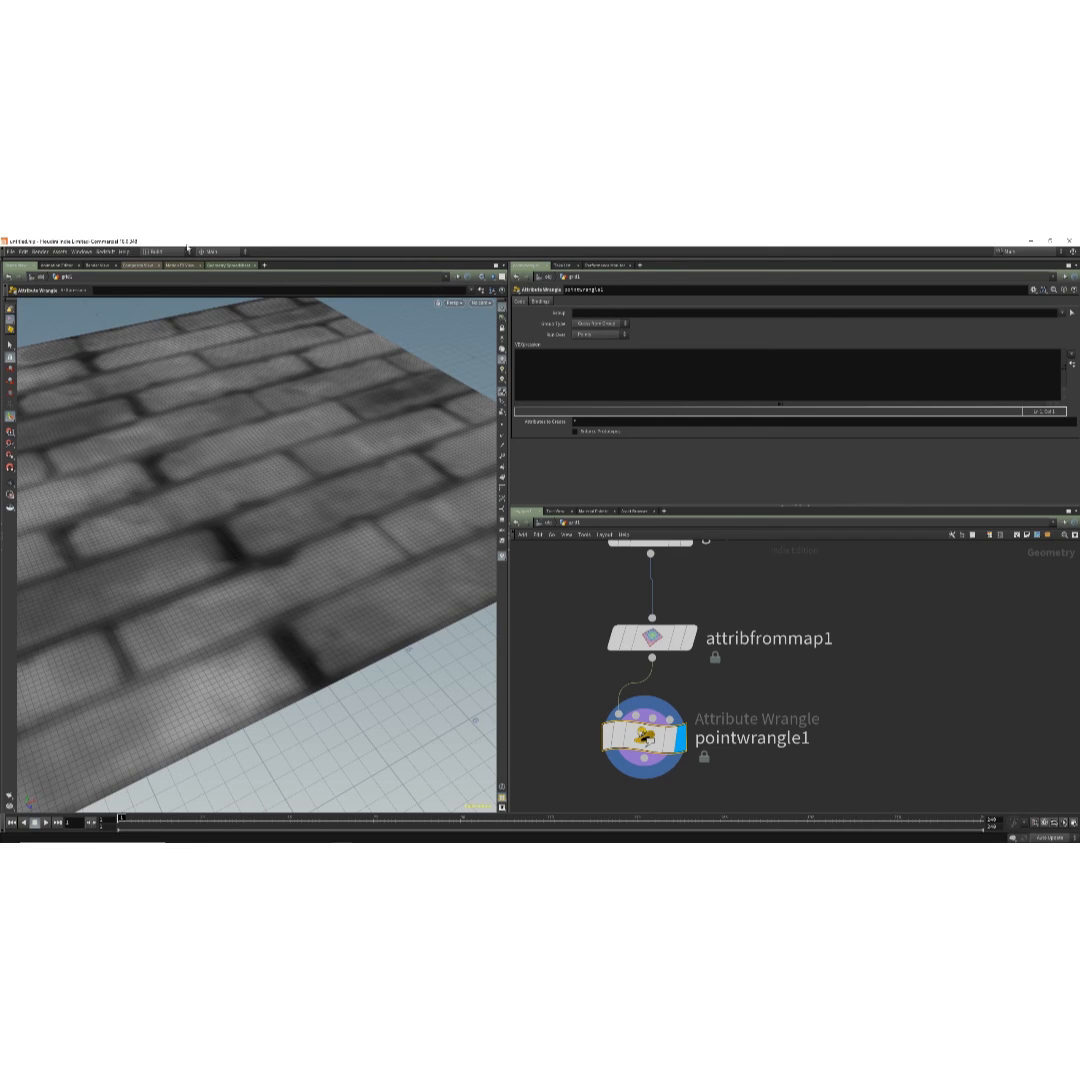
pyautogui.click(228, 265)
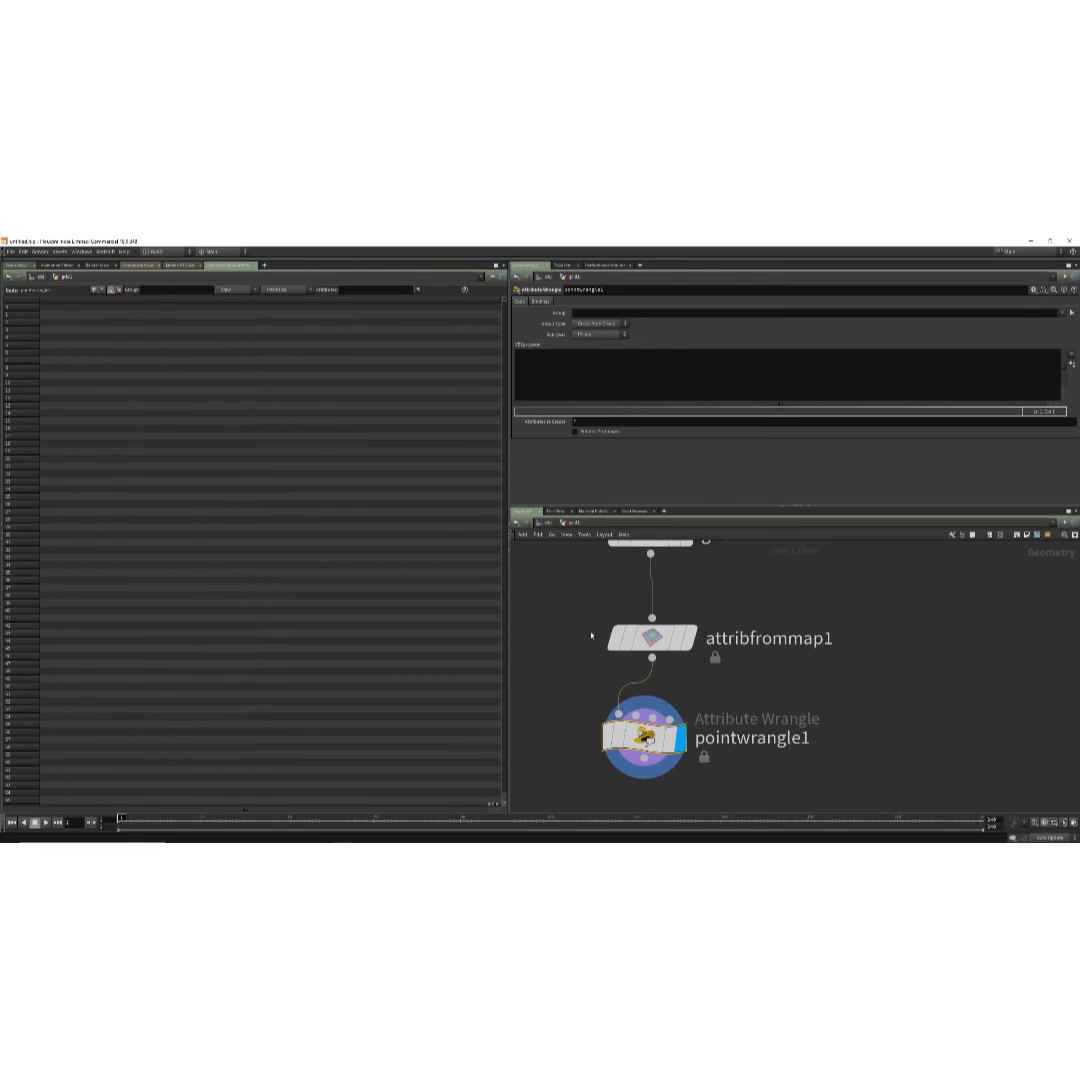
pyautogui.click(652, 638)
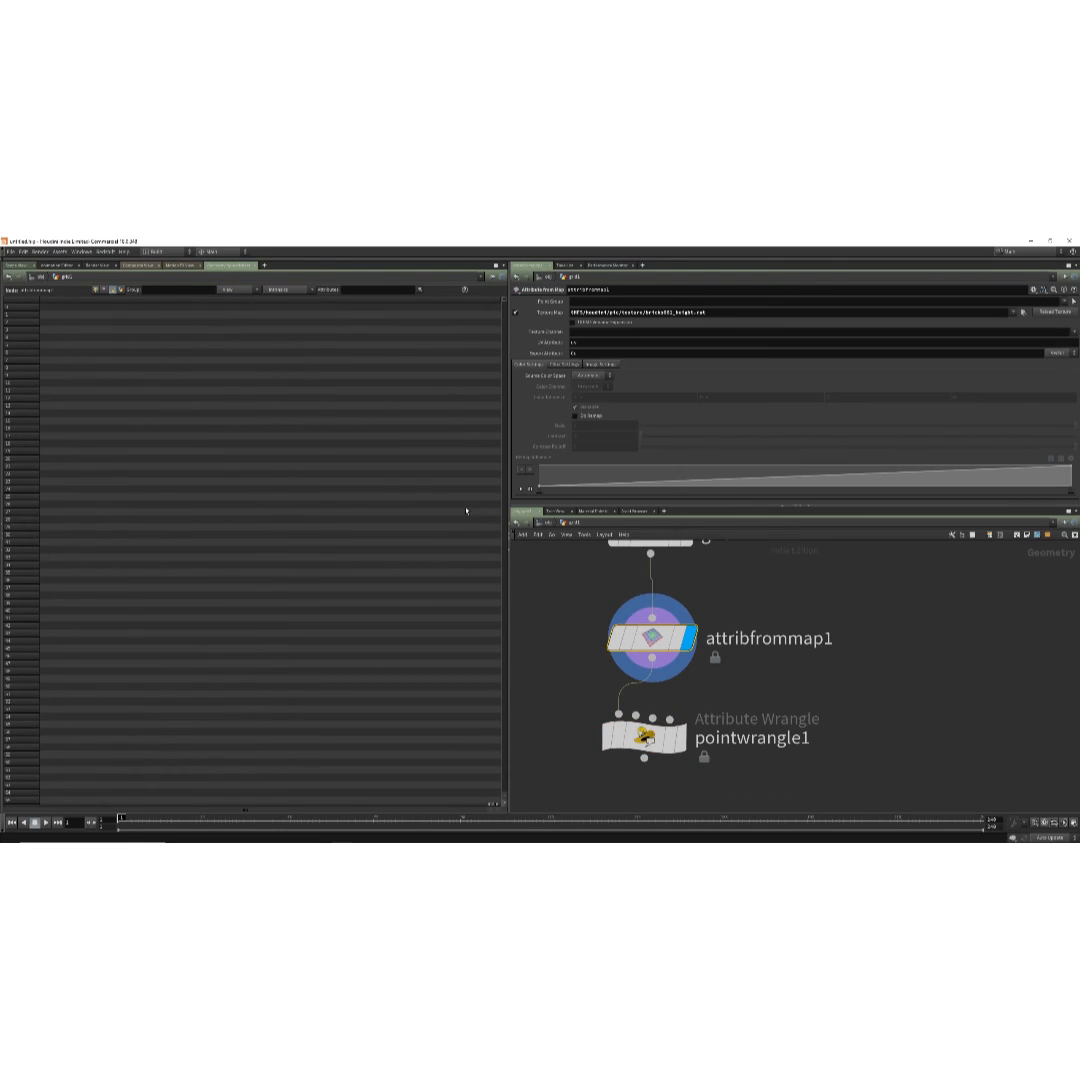
pyautogui.click(645, 737)
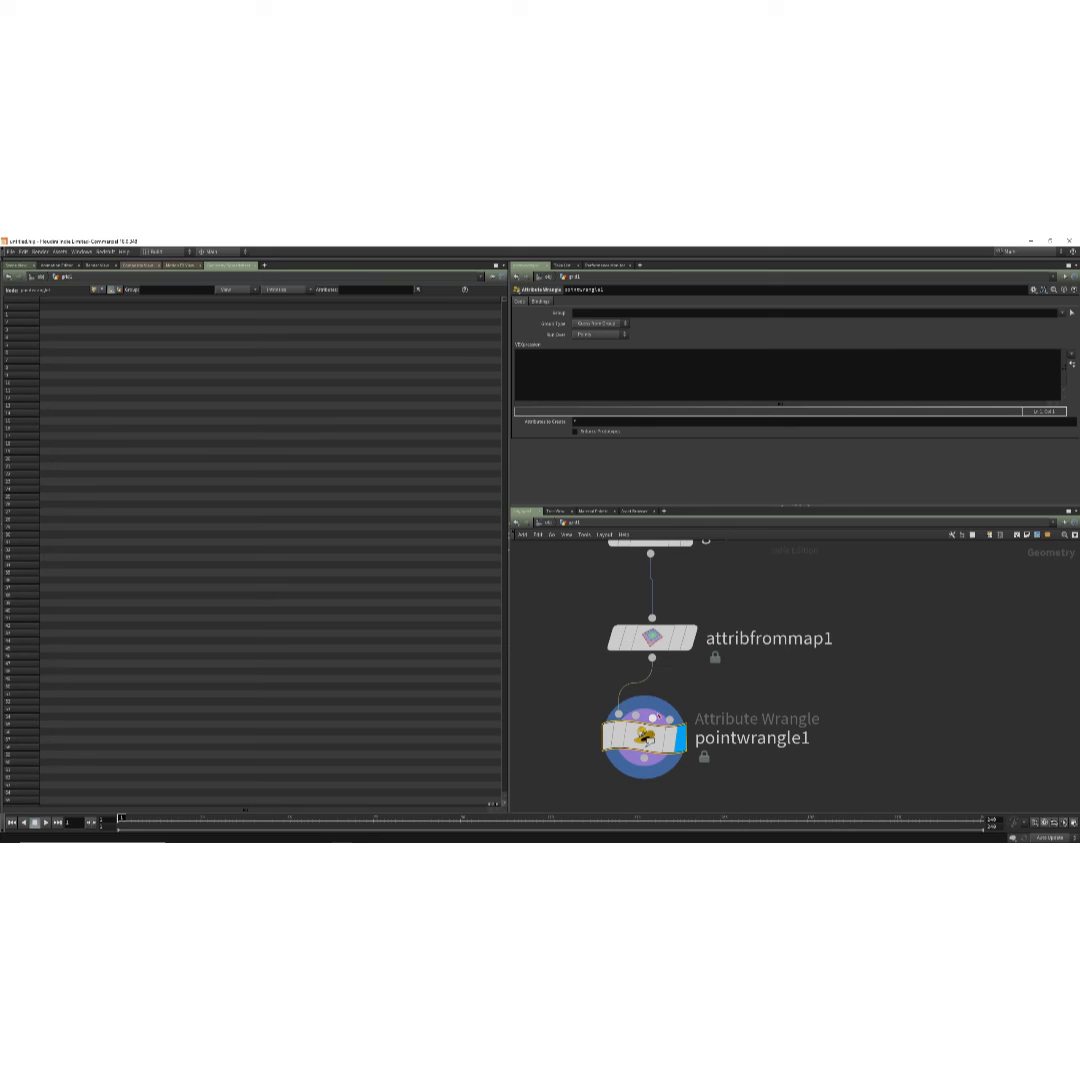
pyautogui.click(686, 638)
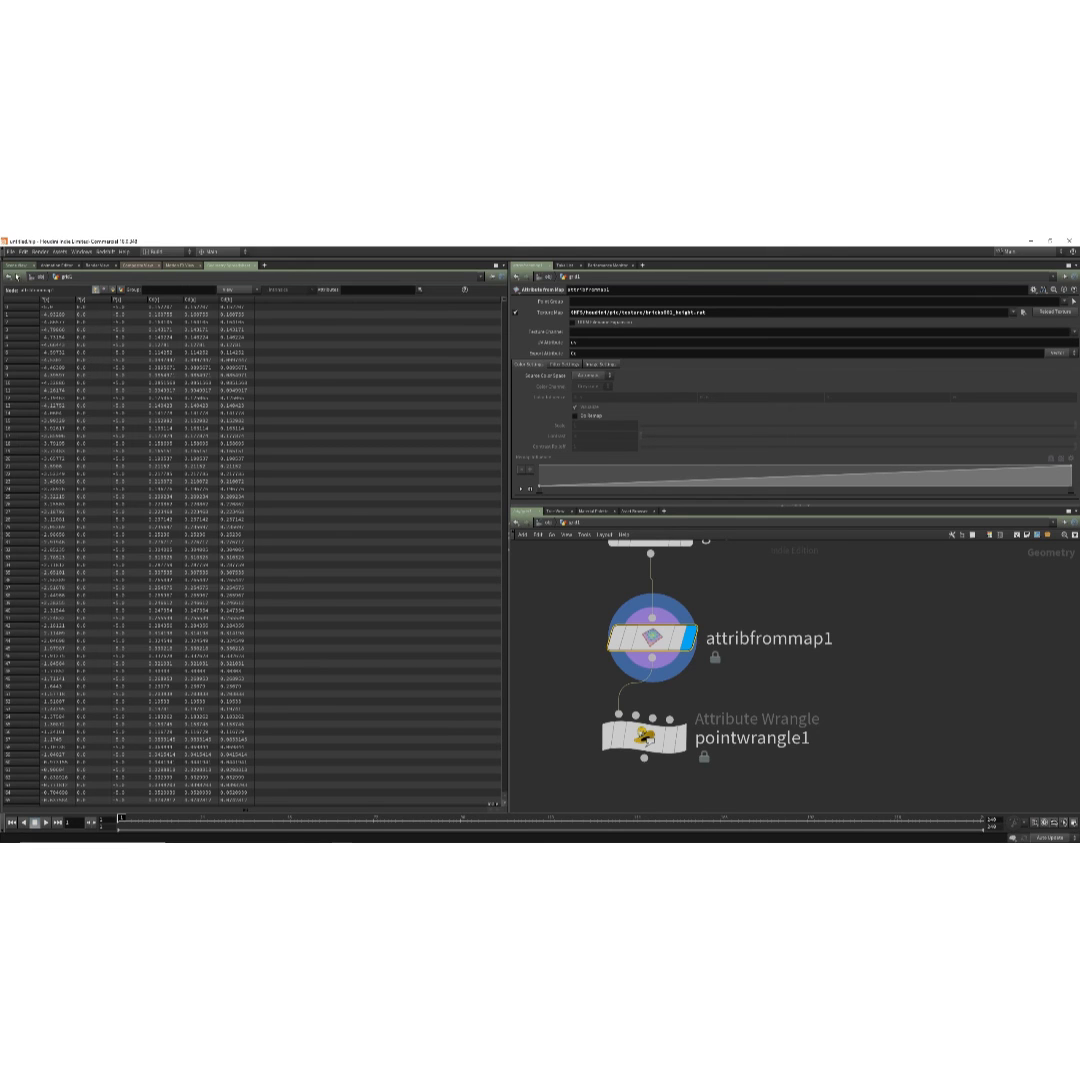
pyautogui.click(17, 266)
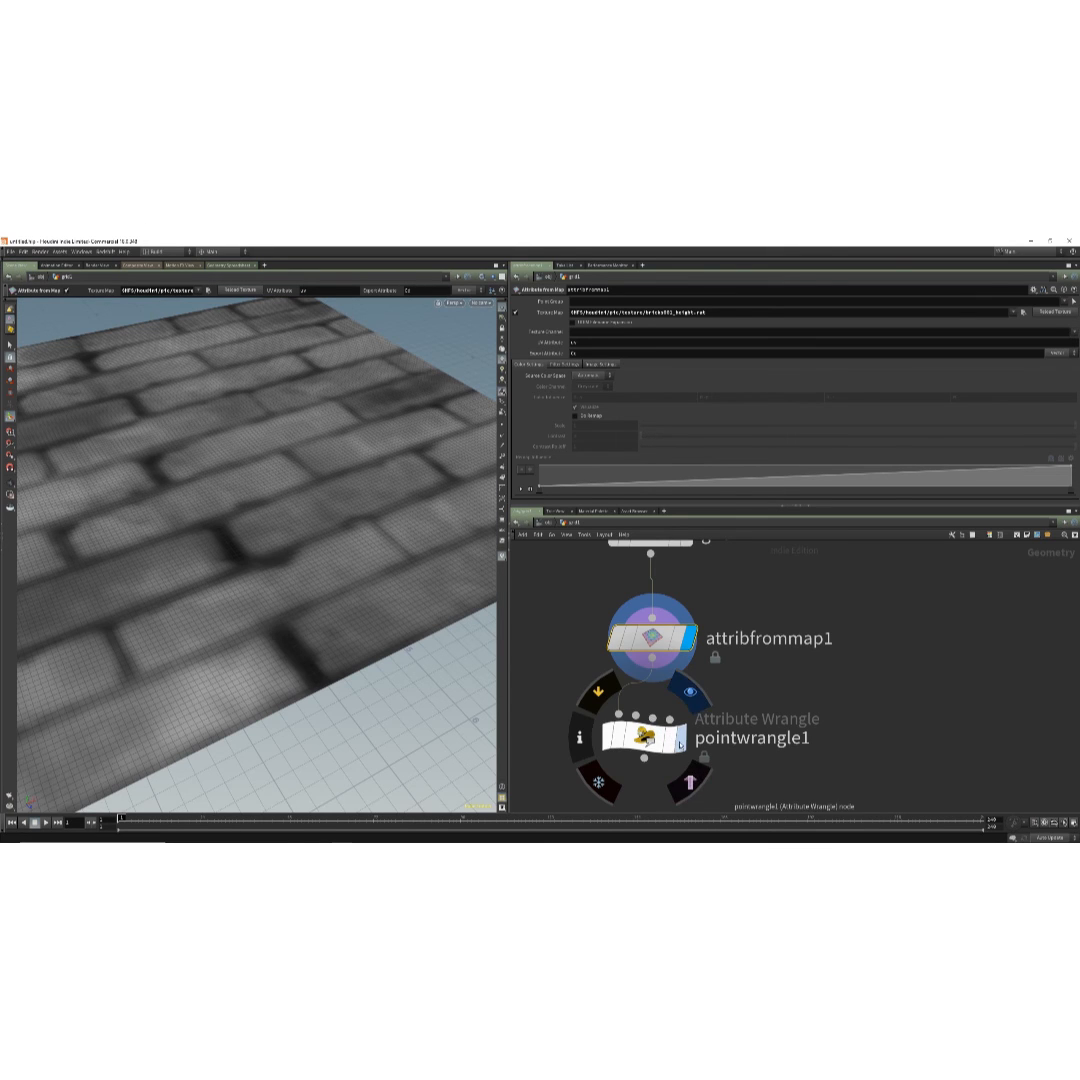
pyautogui.click(630, 738)
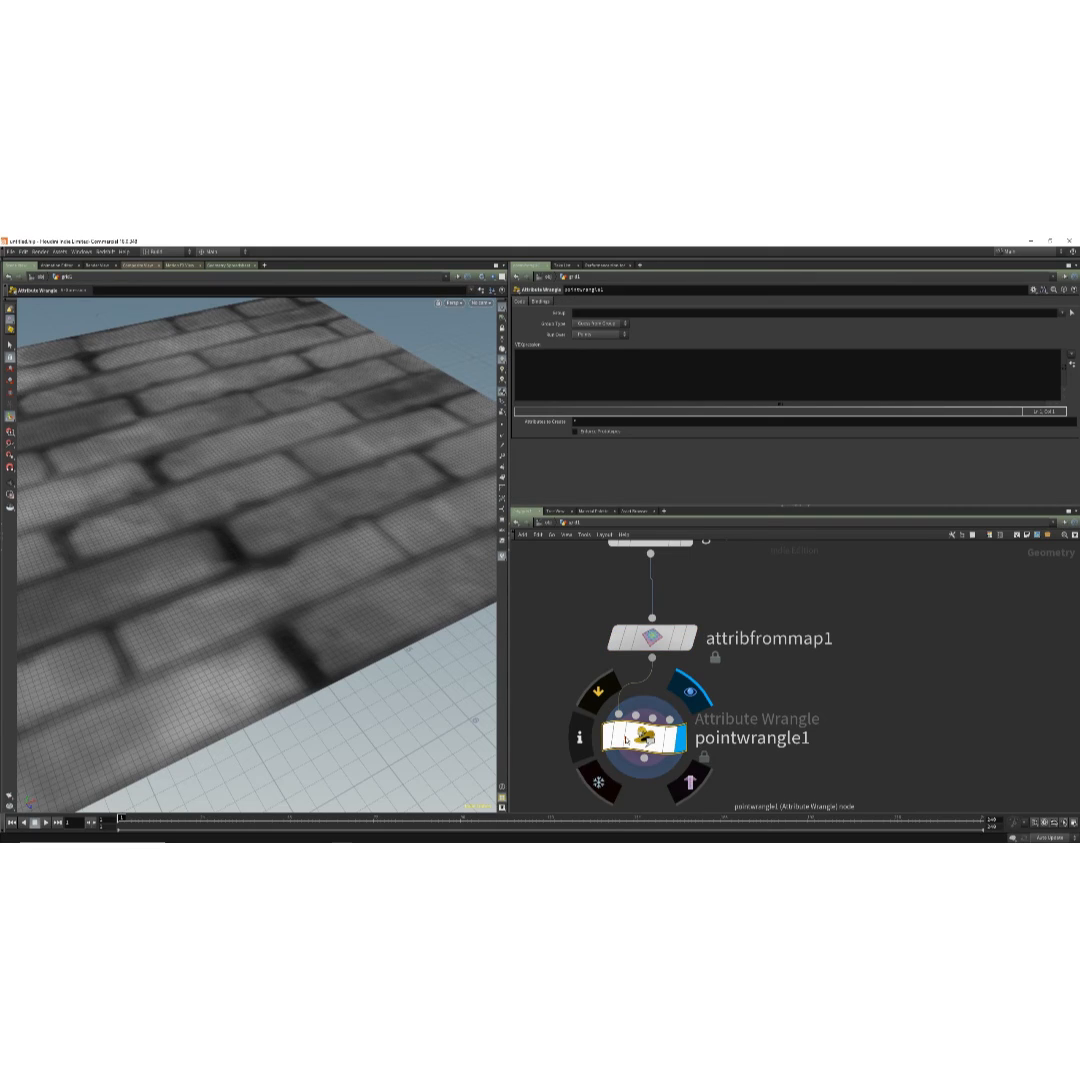
pyautogui.click(521, 355)
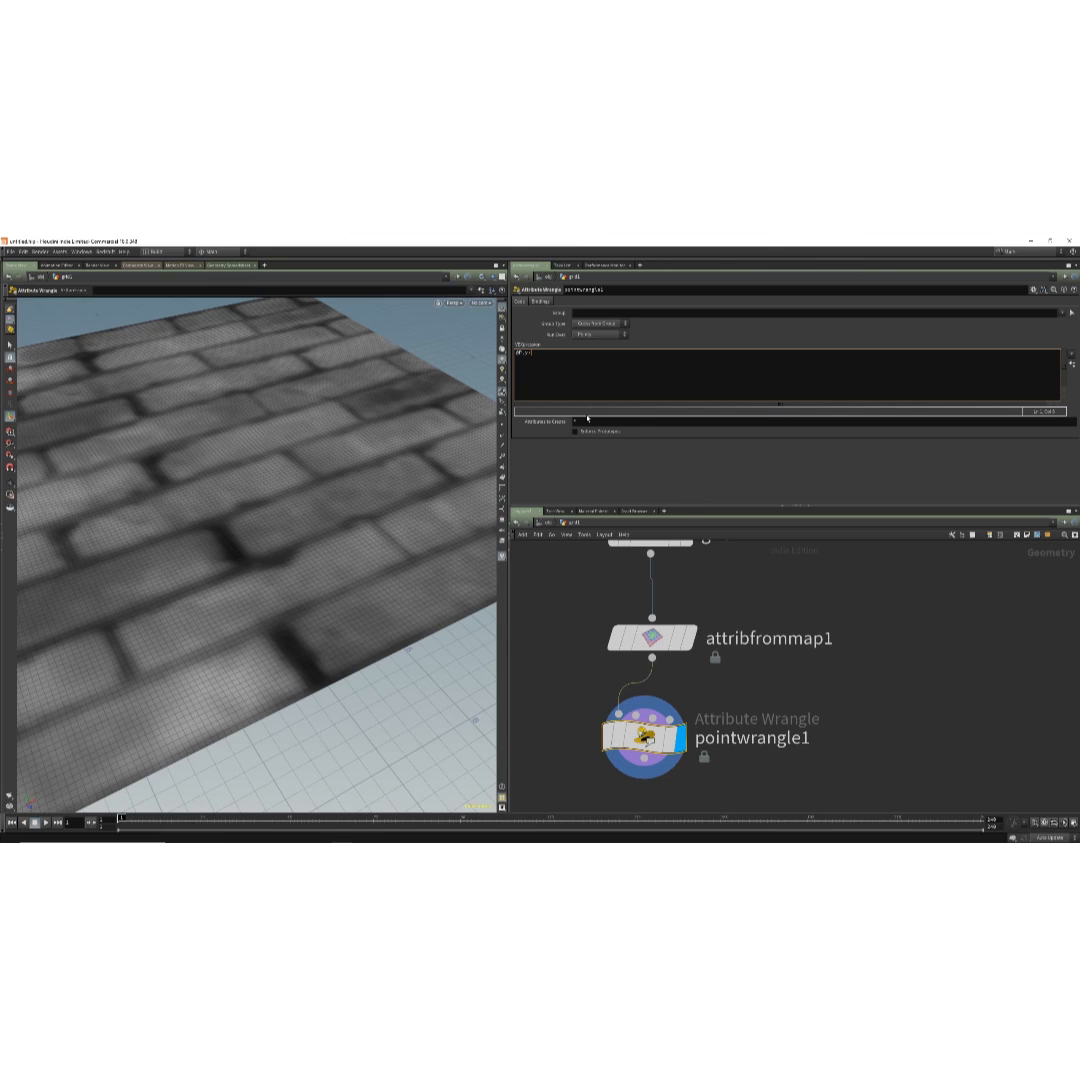
pyautogui.press('Left')
pyautogui.write('C')
pyautogui.hotkey('ctrl', 'Return')
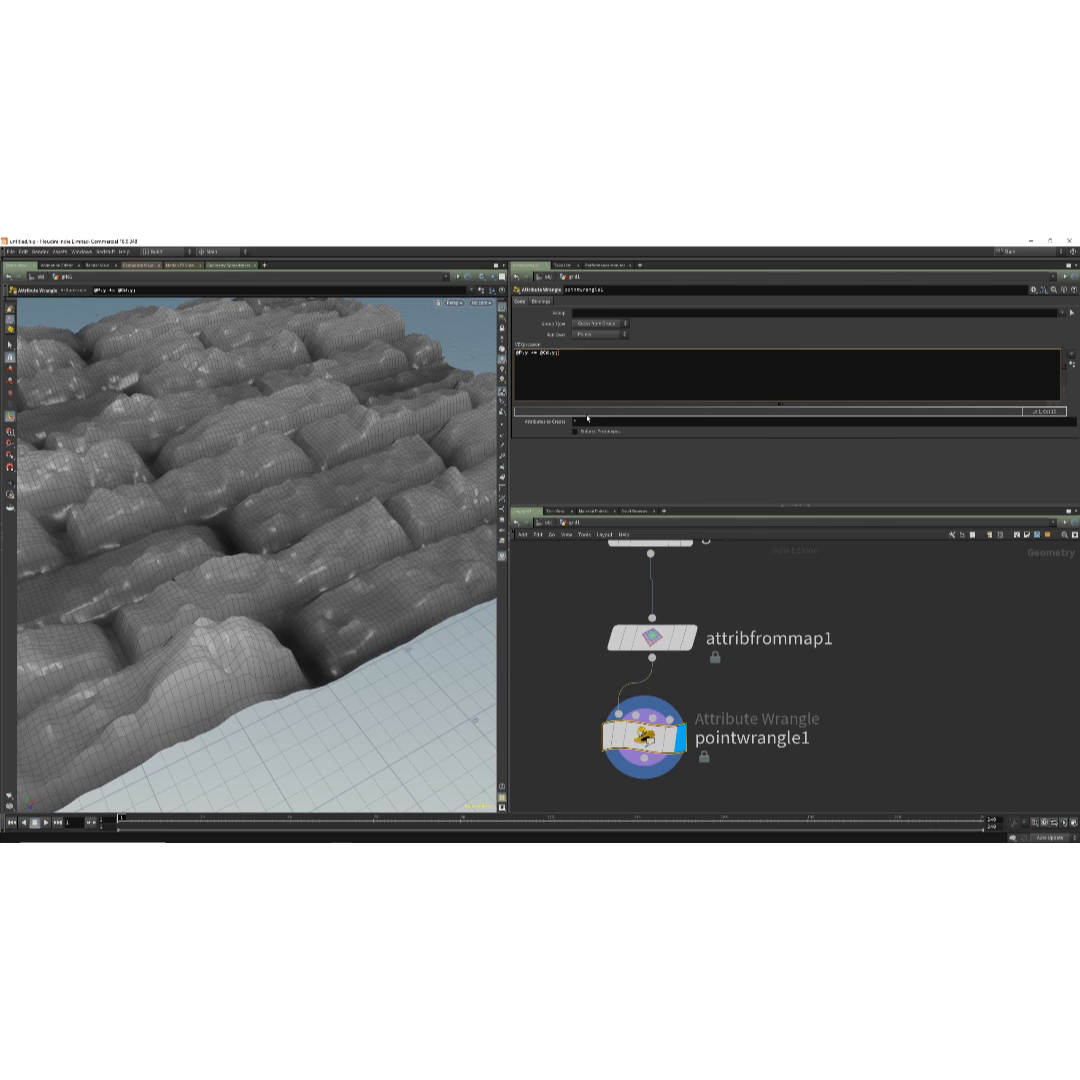
pyautogui.press('Escape')
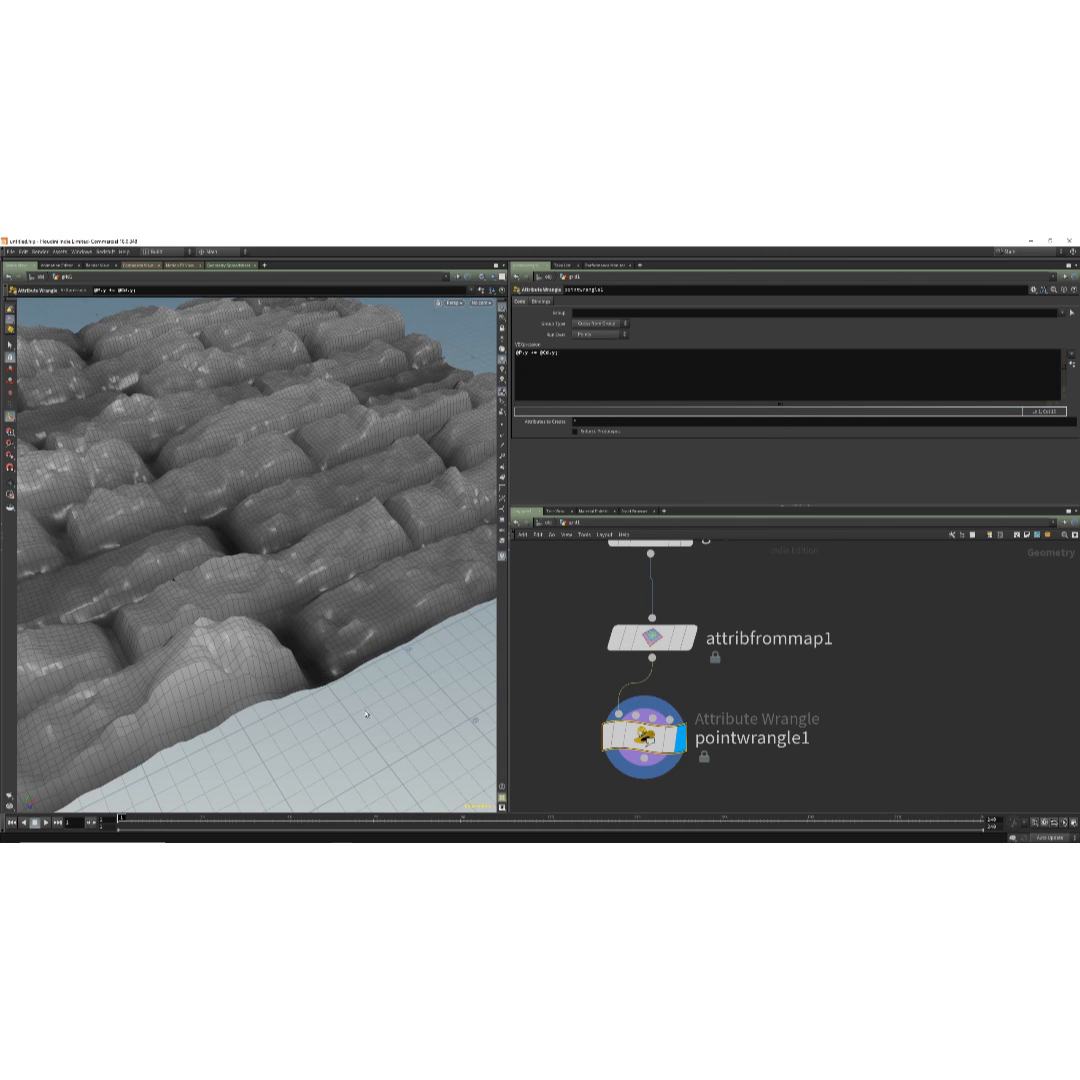
pyautogui.moveTo(310, 603); pyautogui.dragTo(340, 718)
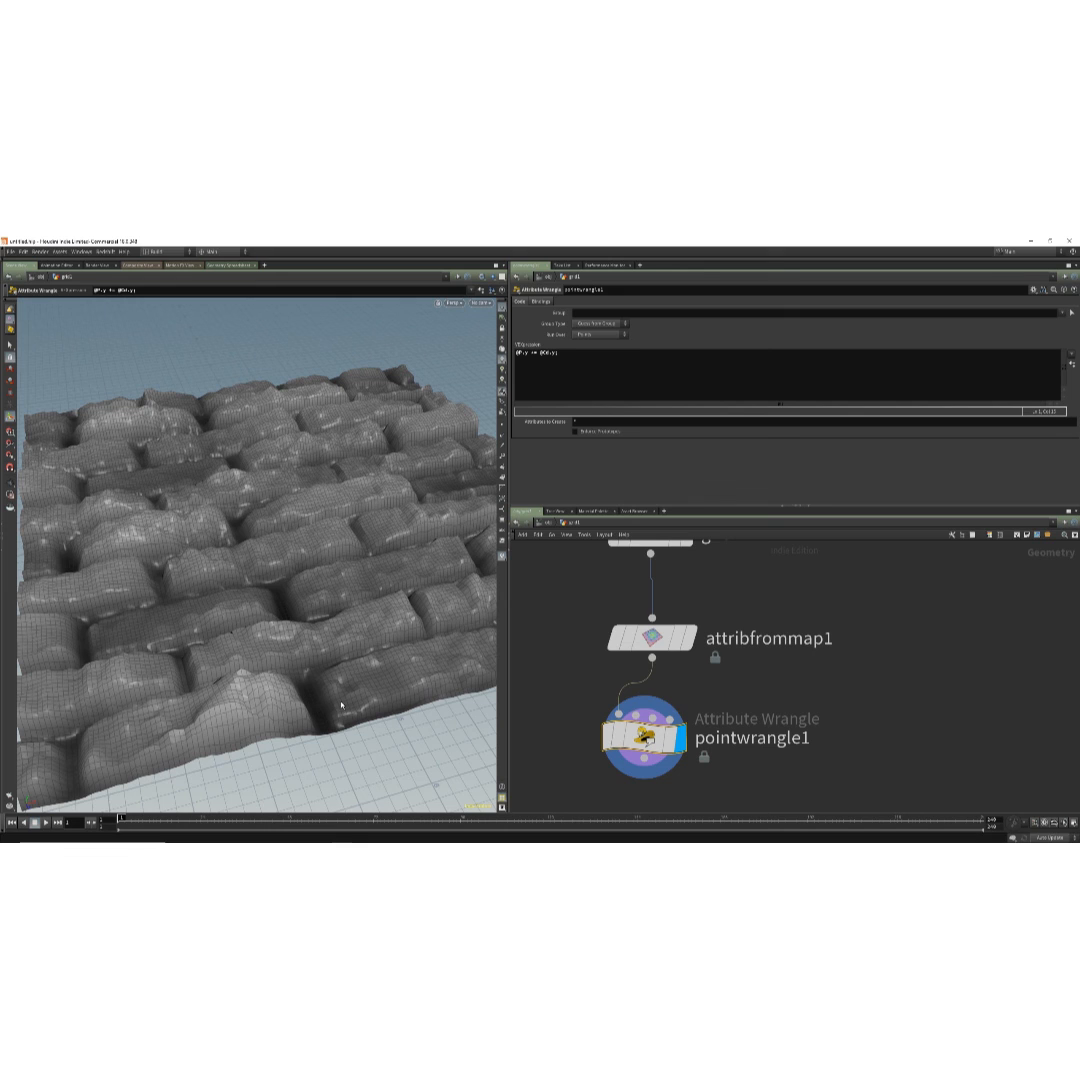
pyautogui.keyDown('alt'); pyautogui.moveTo(311, 672); pyautogui.dragTo(312, 681); pyautogui.keyUp('alt')
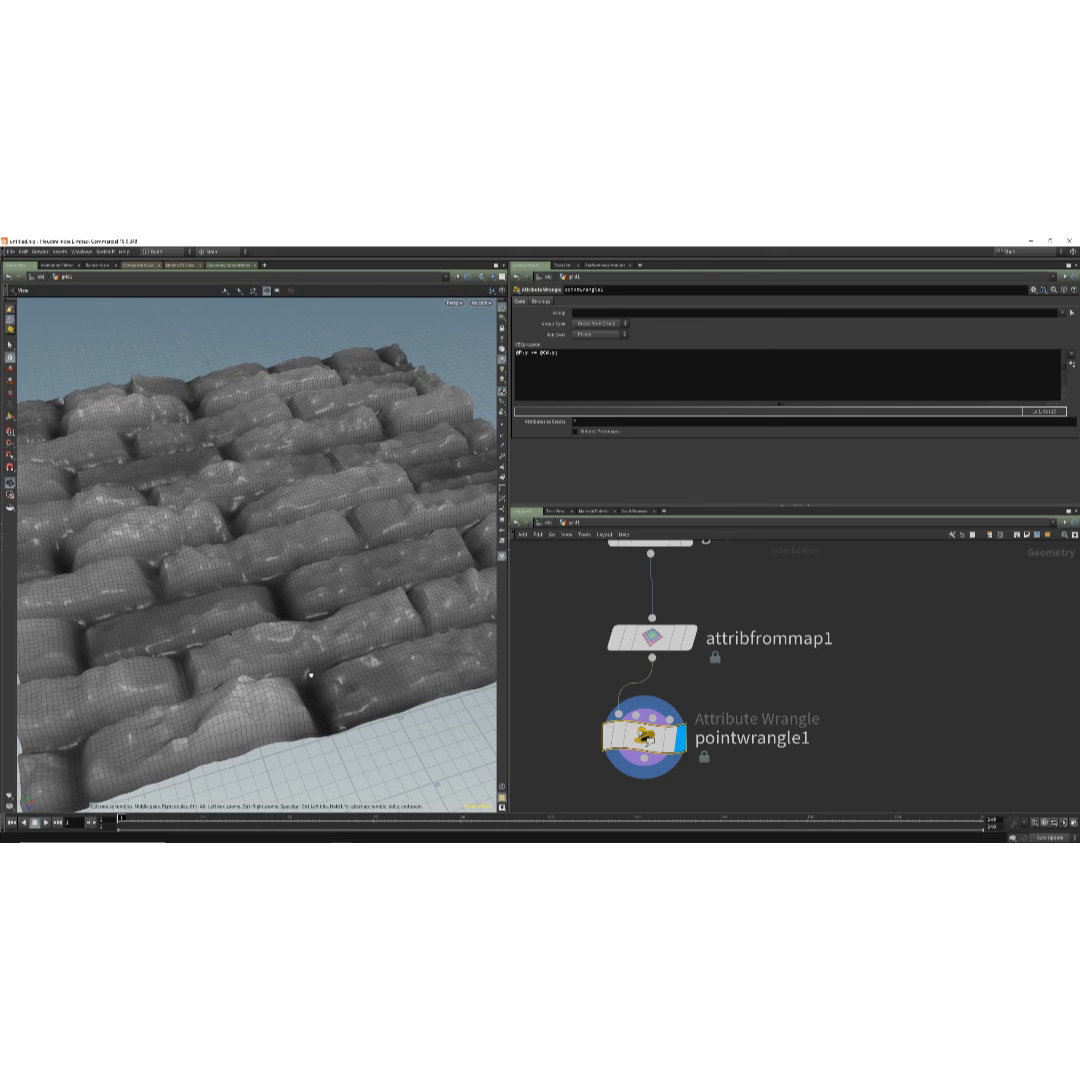
pyautogui.click(557, 358)
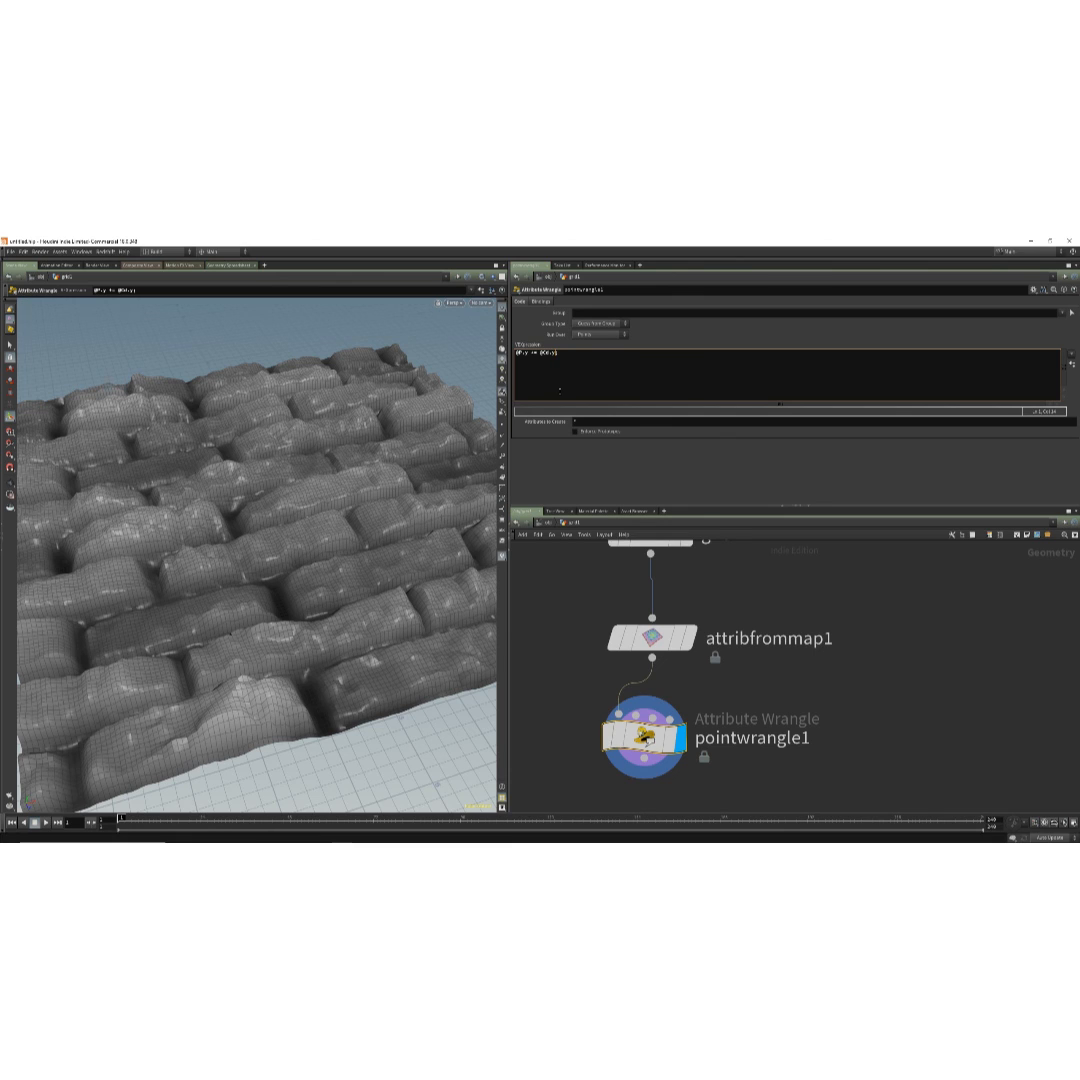
pyautogui.write('*')
pyautogui.write('(')
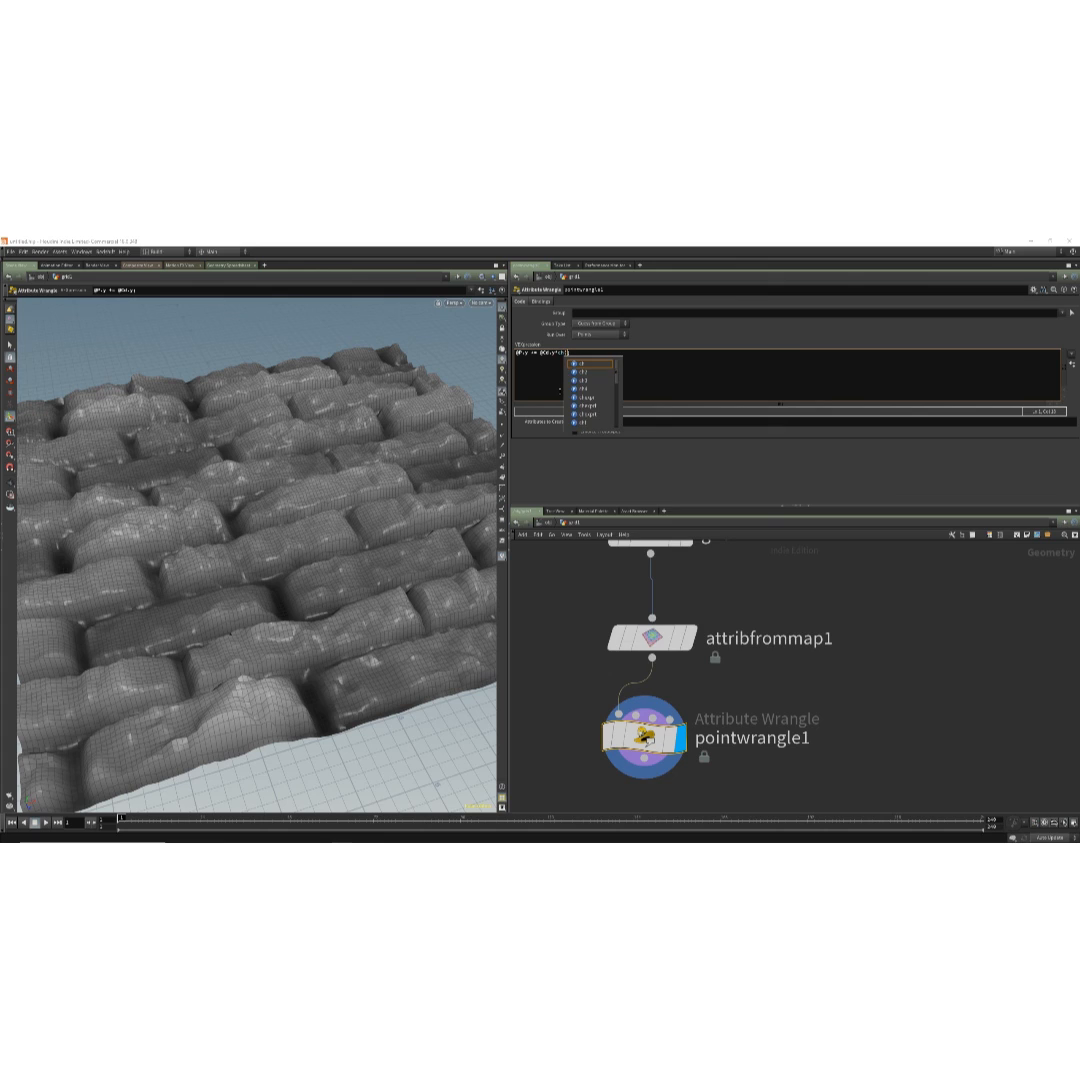
pyautogui.write('"po')
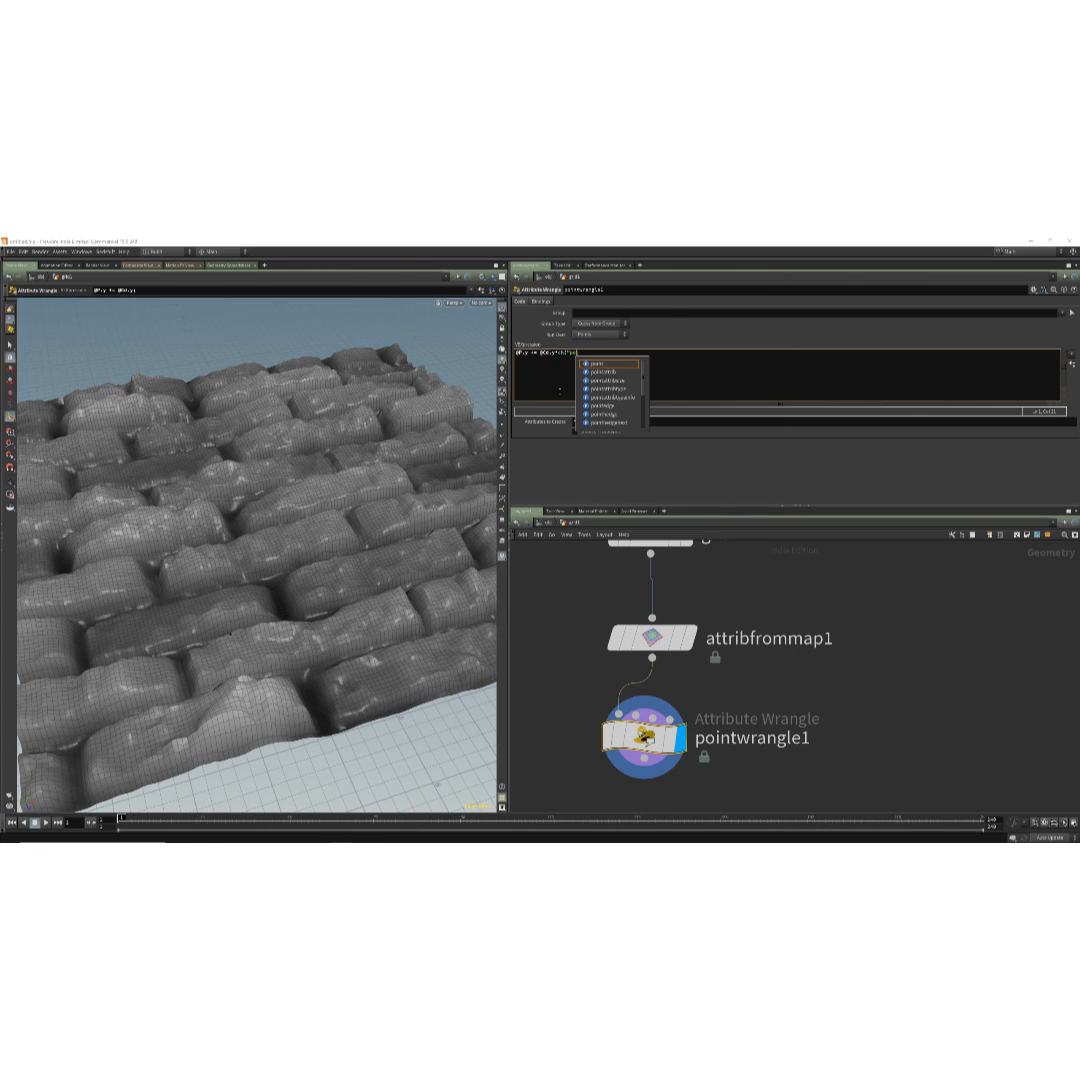
pyautogui.write('we')
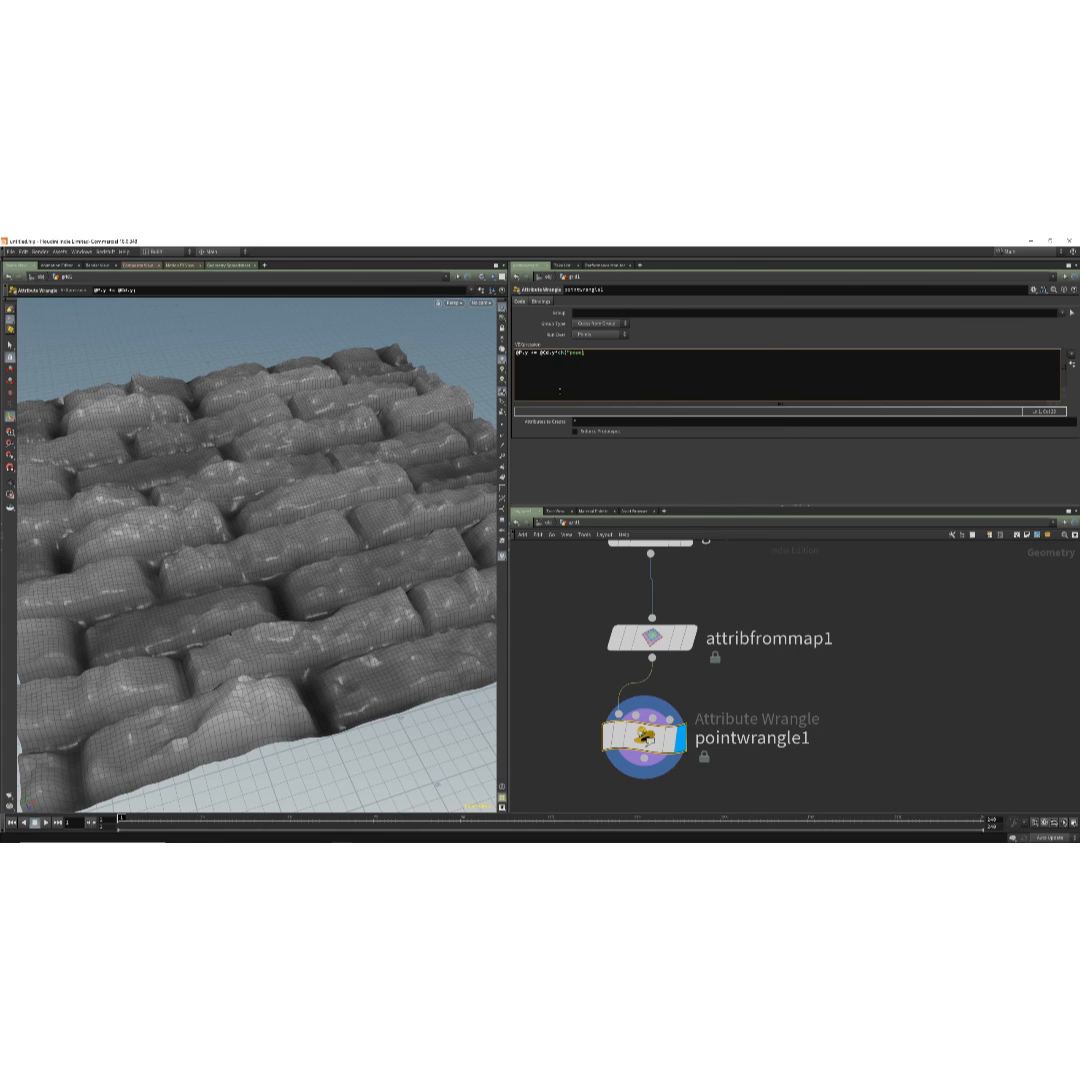
pyautogui.write('r')
pyautogui.hotkey('ctrl', 'Return')
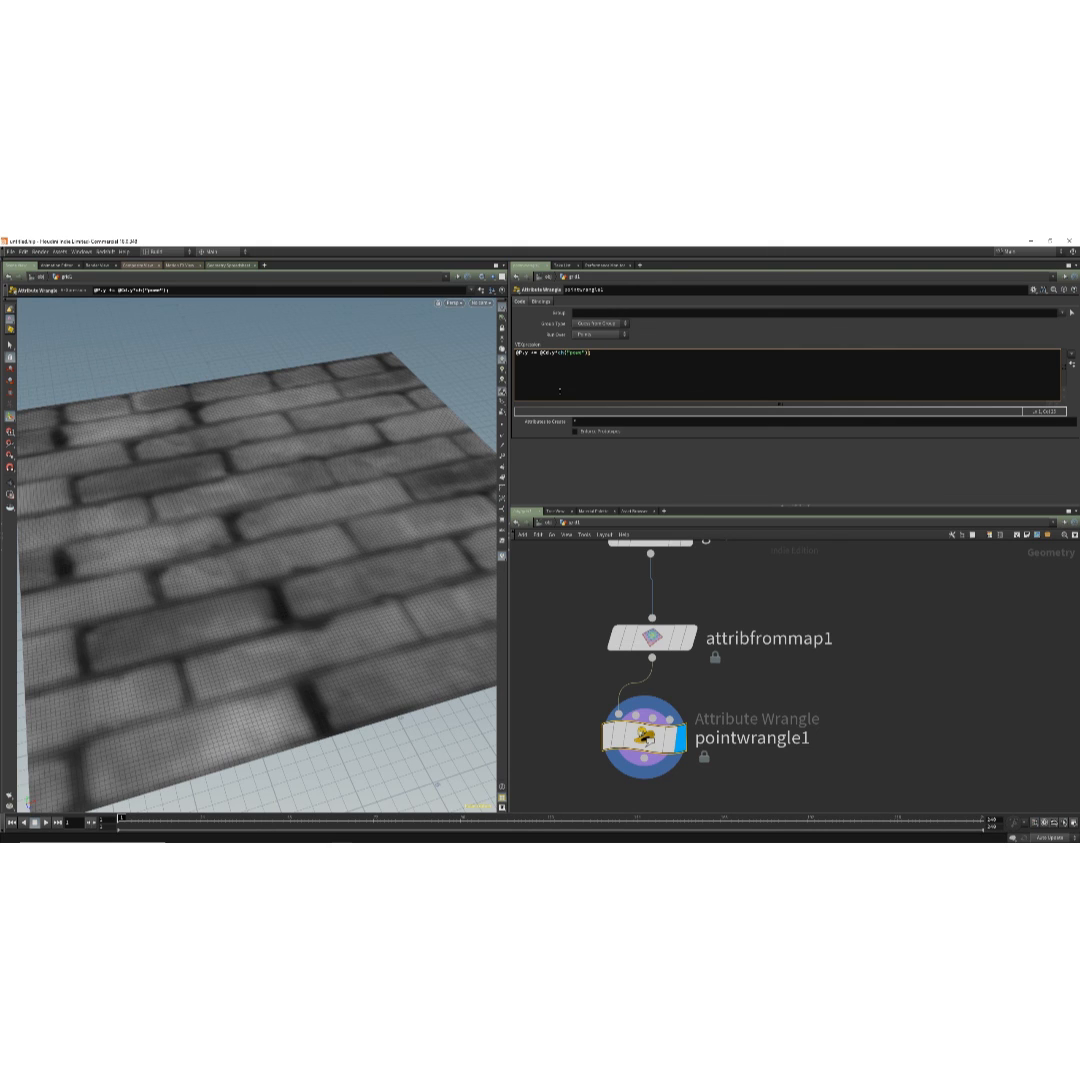
# Create the power parameter from the wrangle's channel reference and set it to 0.5.
pyautogui.click(1072, 364)
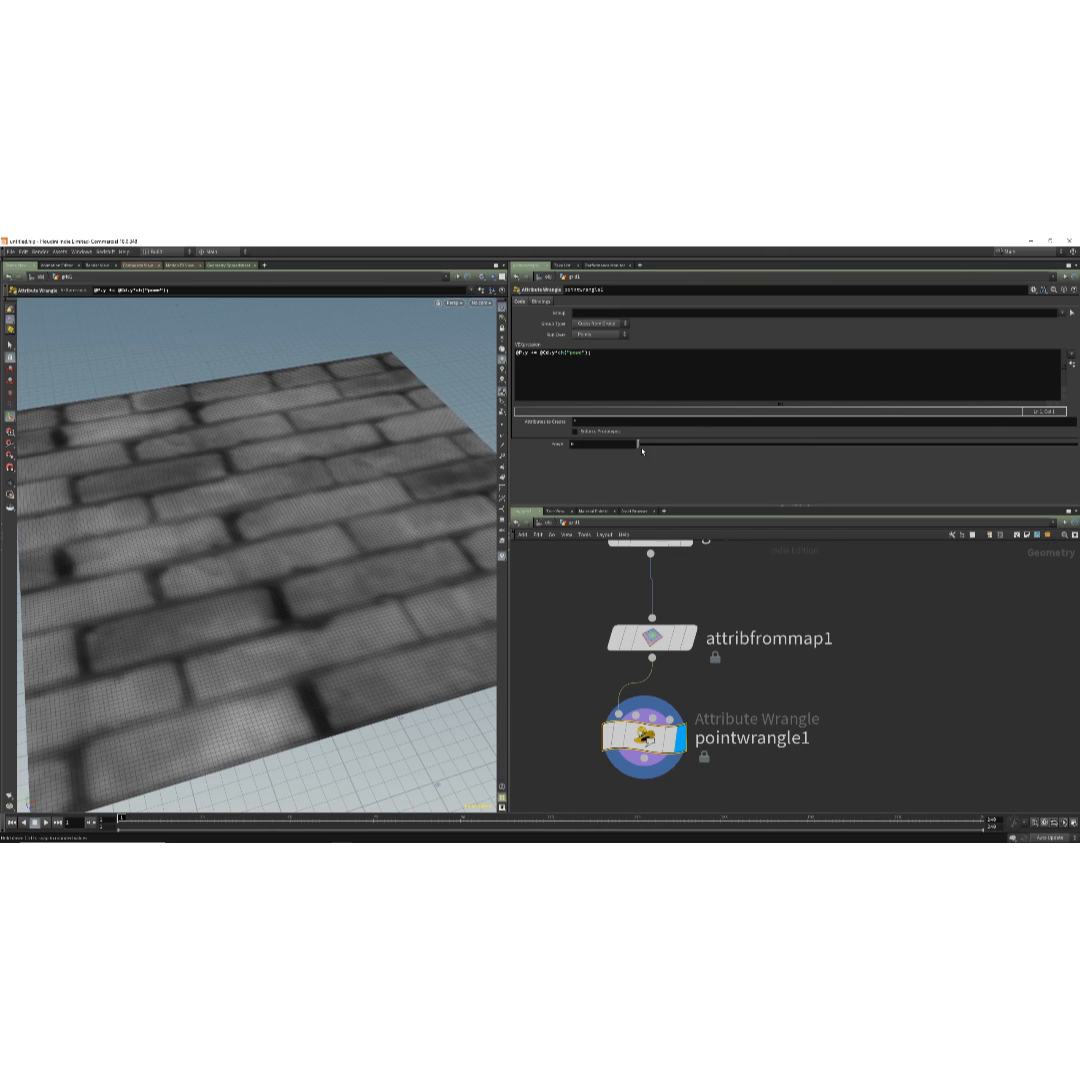
pyautogui.moveTo(637, 443)
pyautogui.mouseDown()
pyautogui.moveTo(800, 447)
pyautogui.moveTo(675, 444)
pyautogui.moveTo(767, 445)
pyautogui.moveTo(768, 457)
pyautogui.moveTo(632, 454)
pyautogui.mouseUp()
pyautogui.moveTo(589, 447); pyautogui.dragTo(655, 447, button='middle')
# Hide the viewport's reference grid and lower the wrangle's power parameter to about 0.33.
pyautogui.click(502, 309)
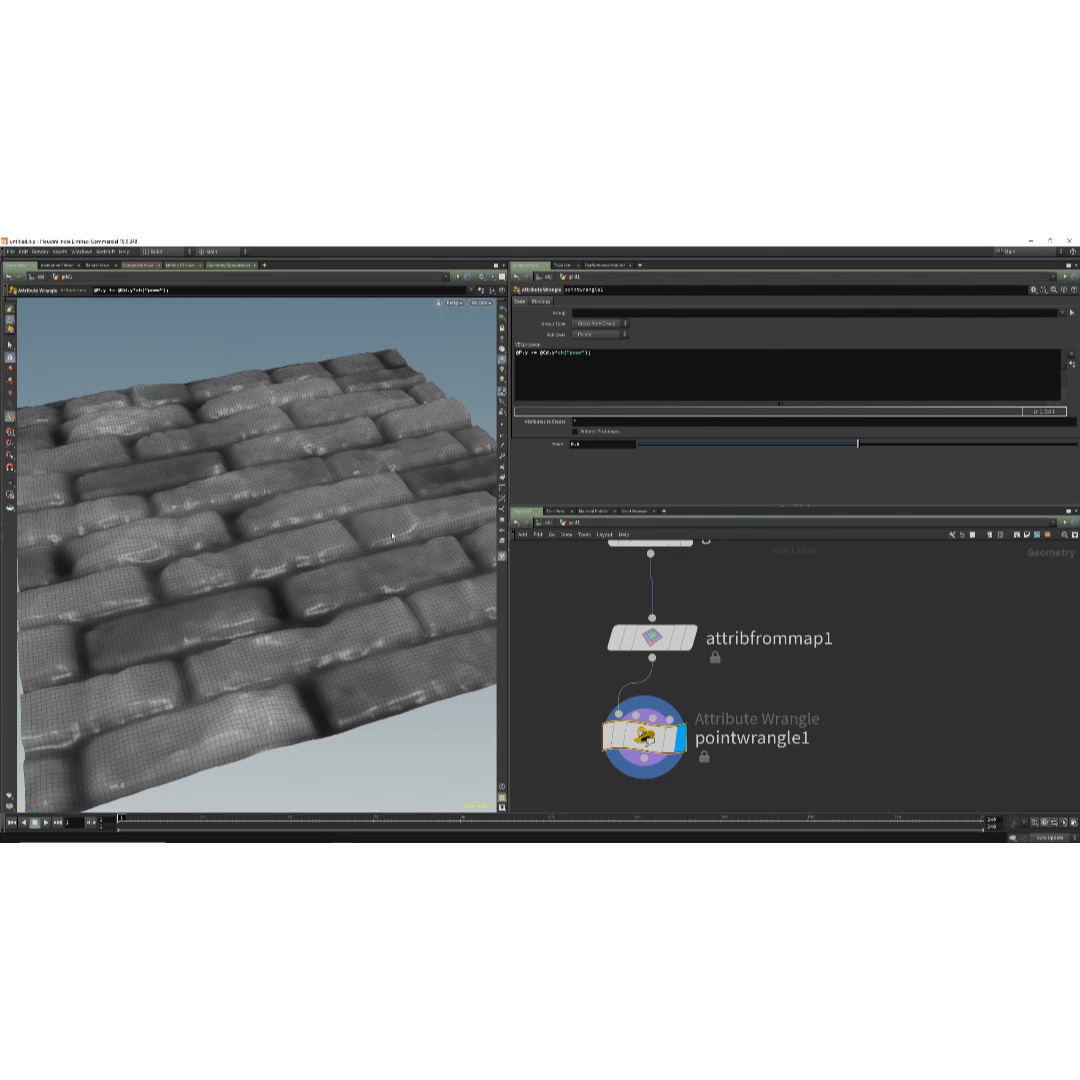
pyautogui.keyDown('alt'); pyautogui.moveTo(346, 515); pyautogui.dragTo(357, 576); pyautogui.keyUp('alt')
pyautogui.moveTo(853, 447); pyautogui.dragTo(786, 446)
# Check the displaced points' position and colour values for pointwrangle1 in the Geometry Spreadsheet.
pyautogui.moveTo(631, 739)
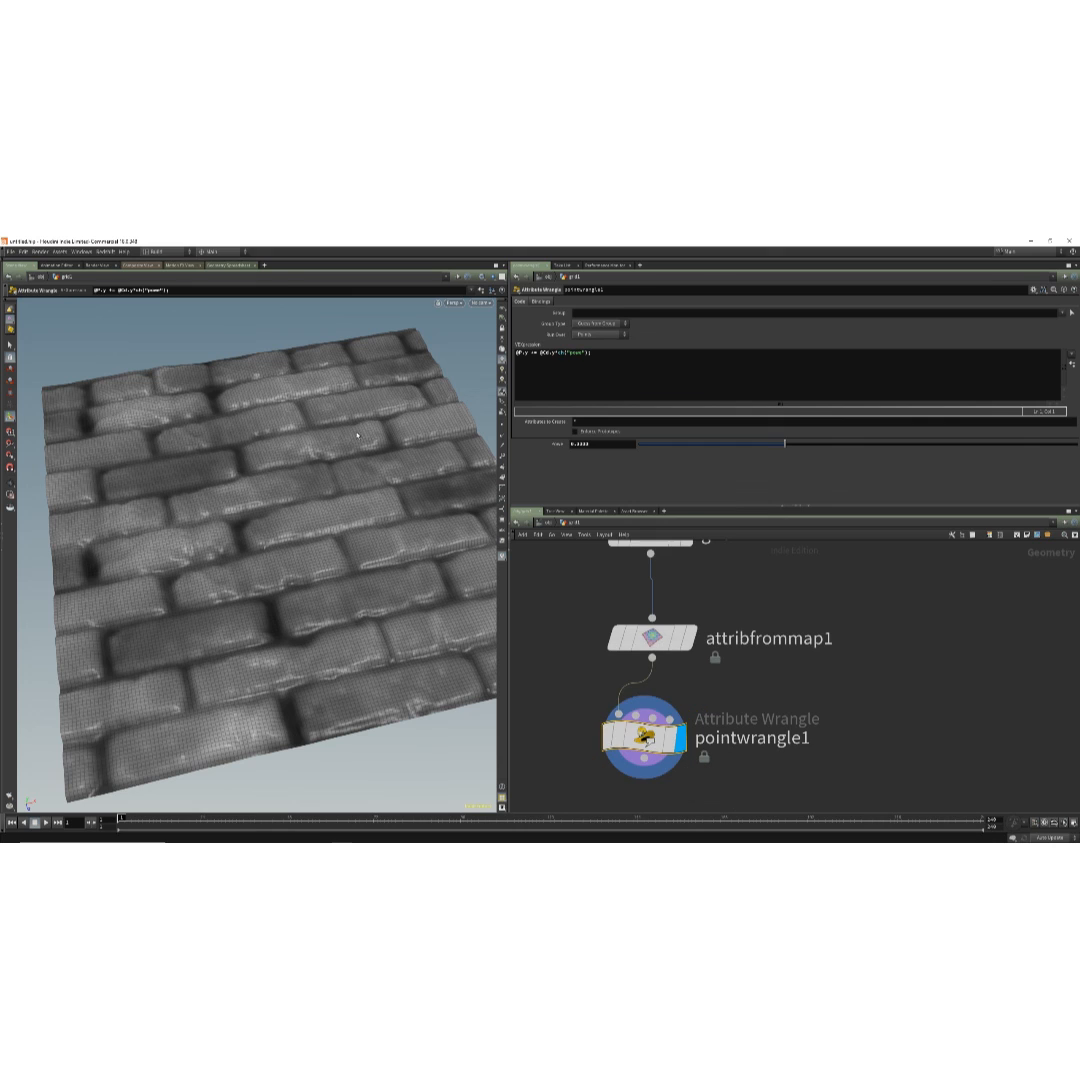
pyautogui.click(228, 266)
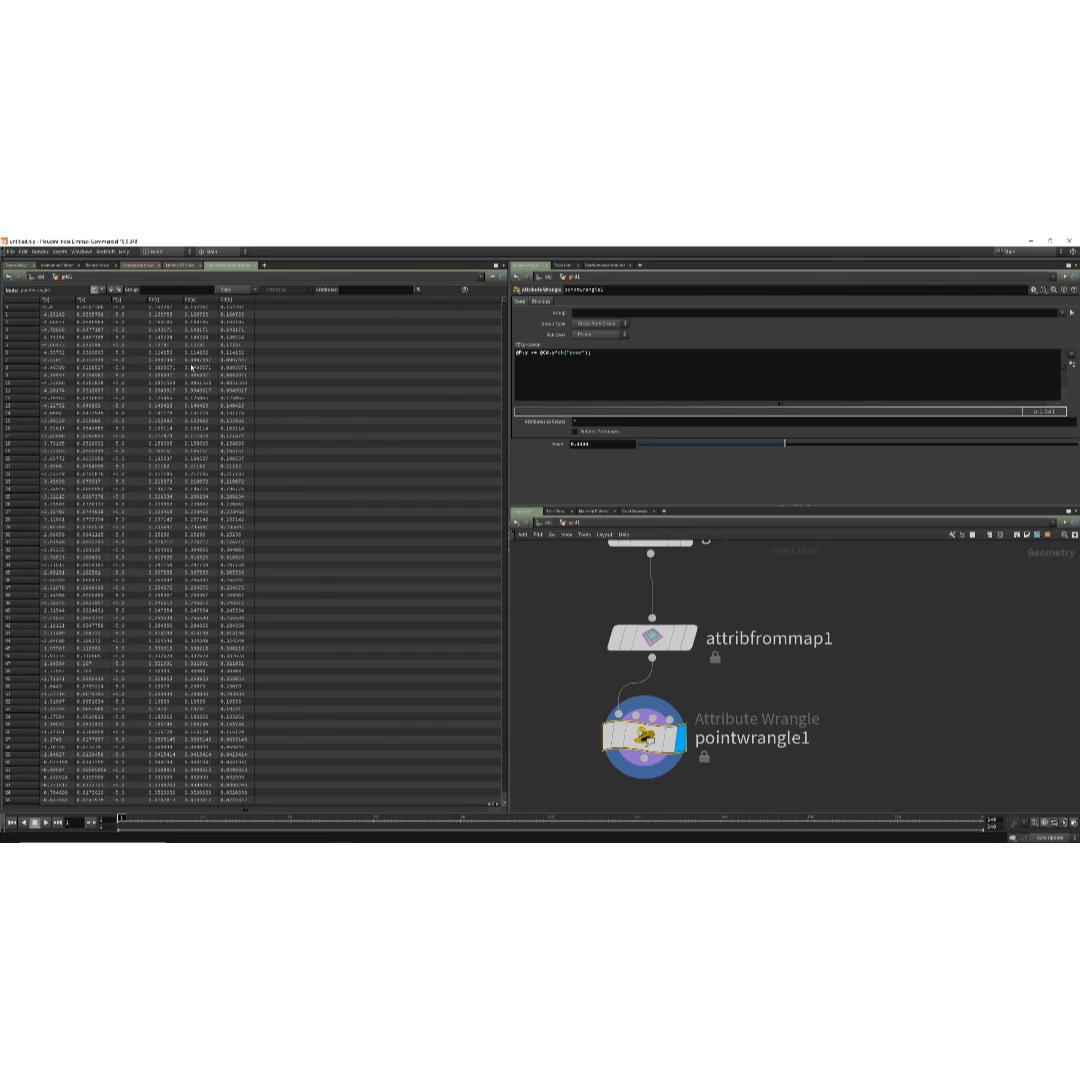
pyautogui.click(18, 265)
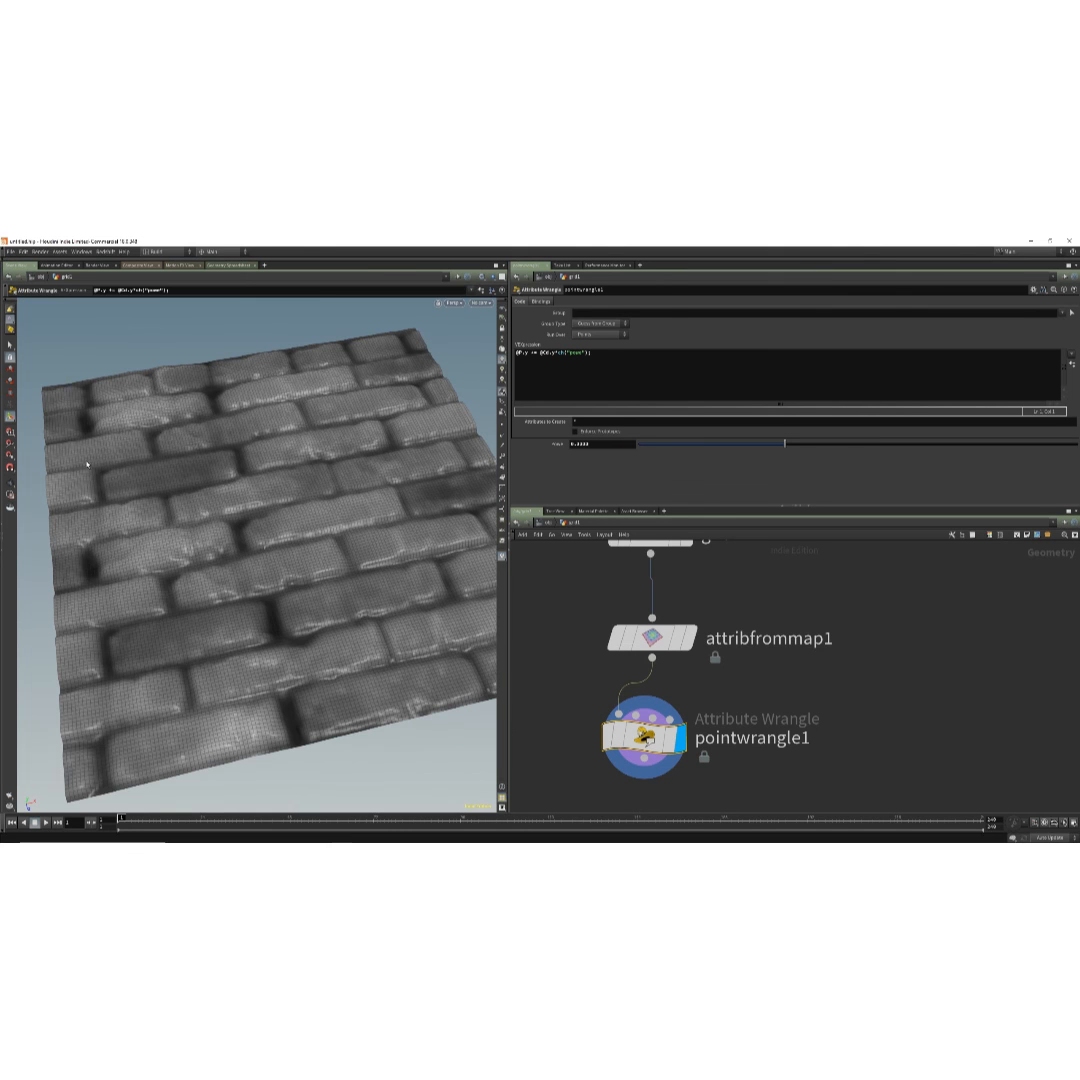
# Turn off the wireframe overlay in the viewport and review the shaded bricks together with their point values.
pyautogui.hotkey('shift', 'w')
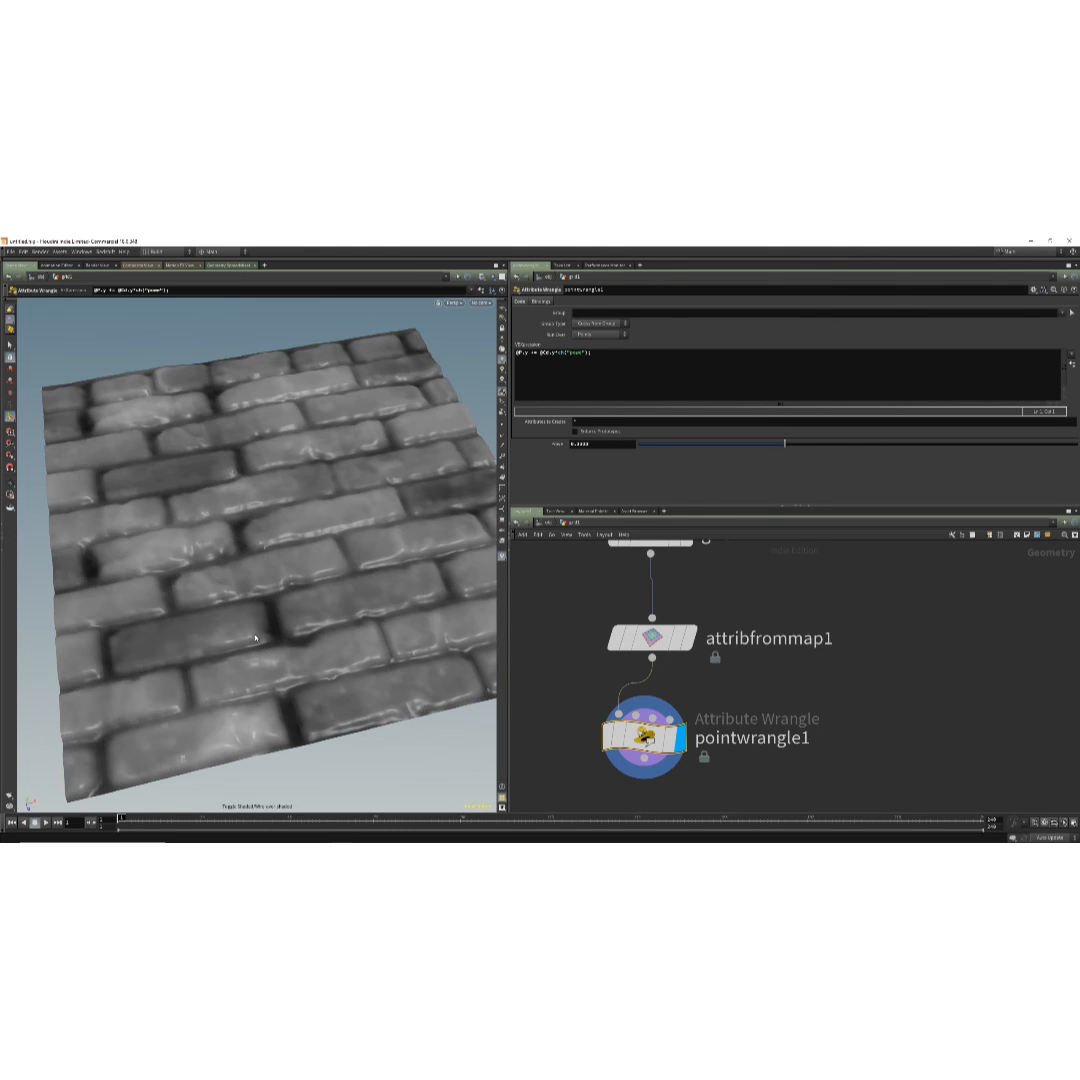
pyautogui.keyDown('alt'); pyautogui.moveTo(255, 638); pyautogui.dragTo(290, 633); pyautogui.keyUp('alt')
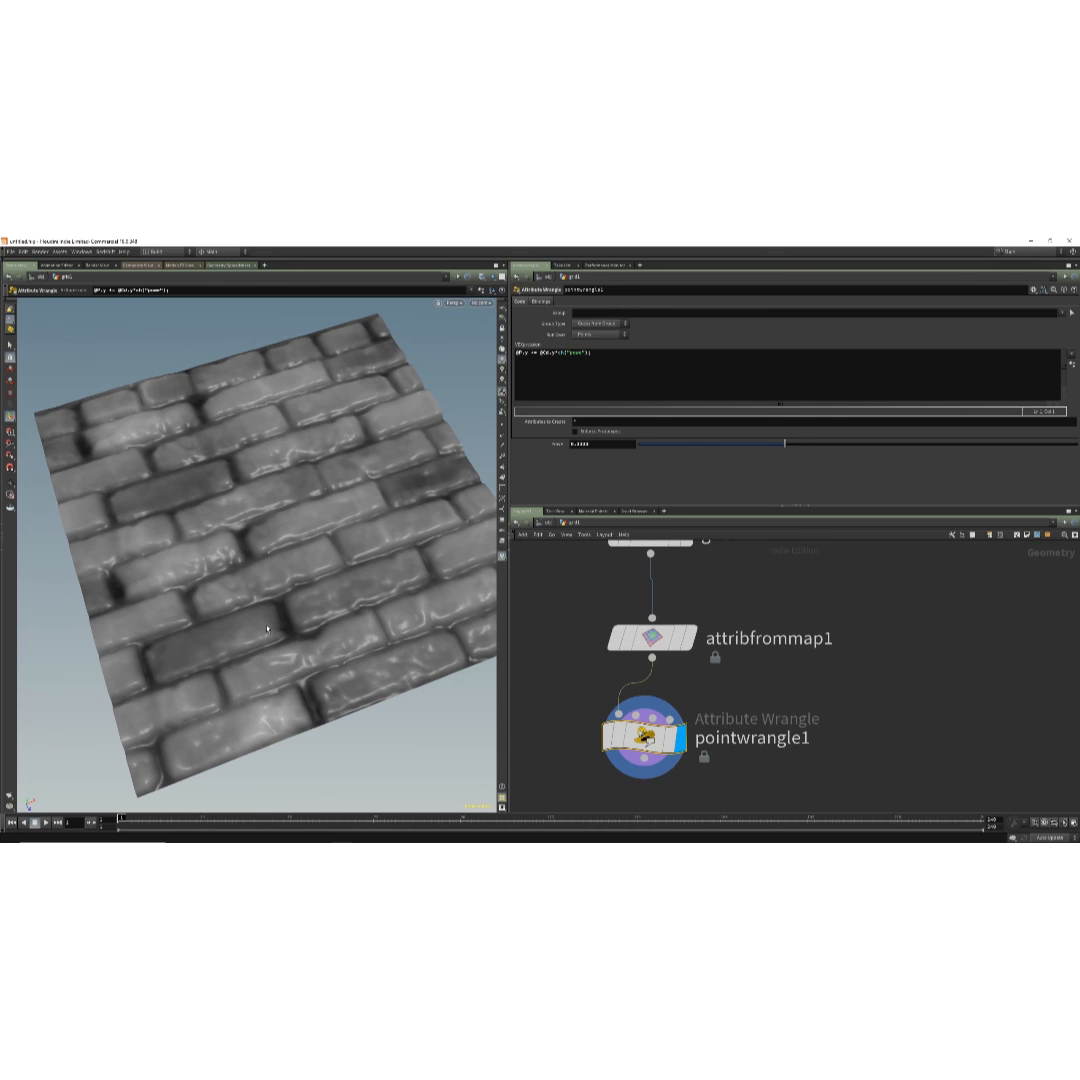
pyautogui.click(230, 265)
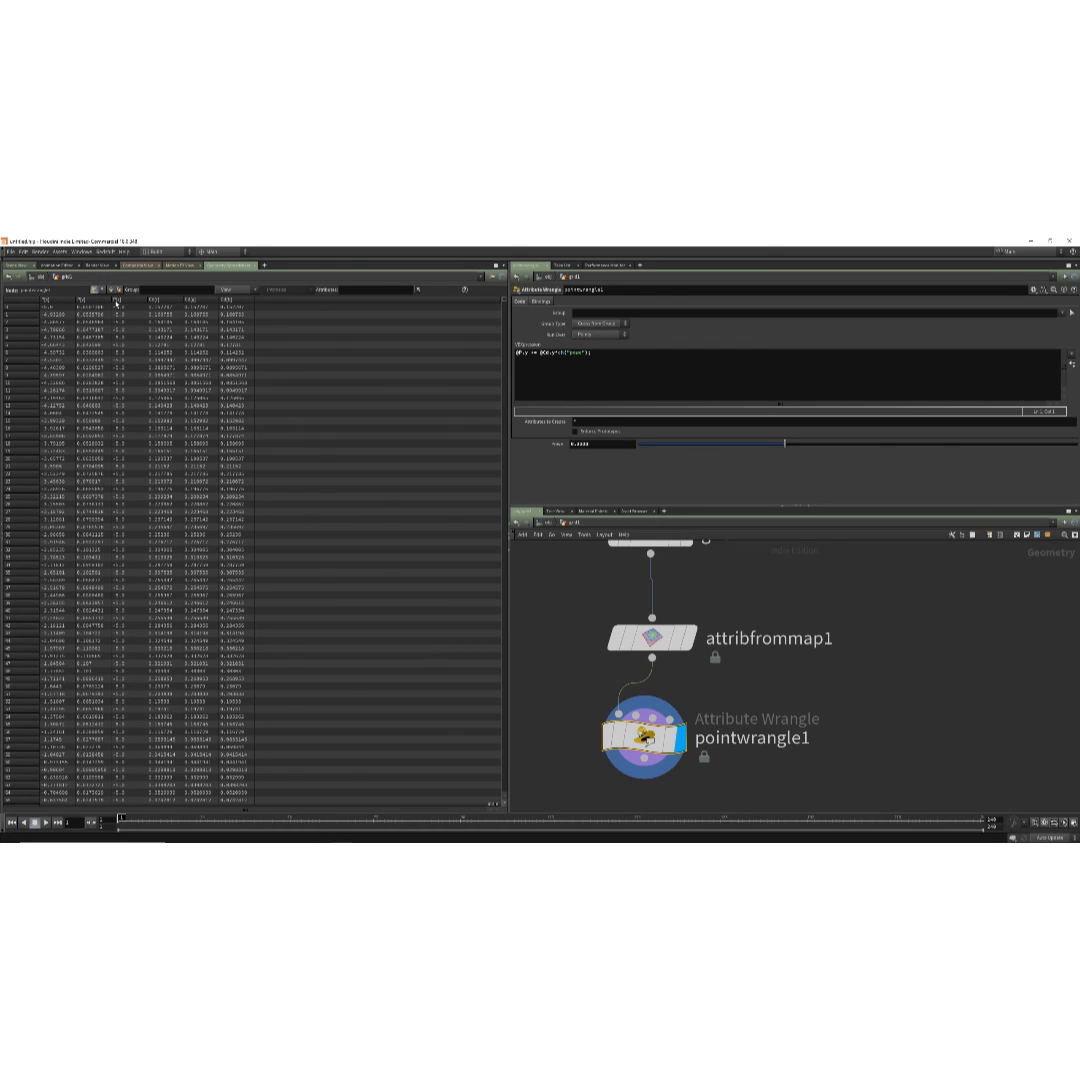
pyautogui.click(18, 266)
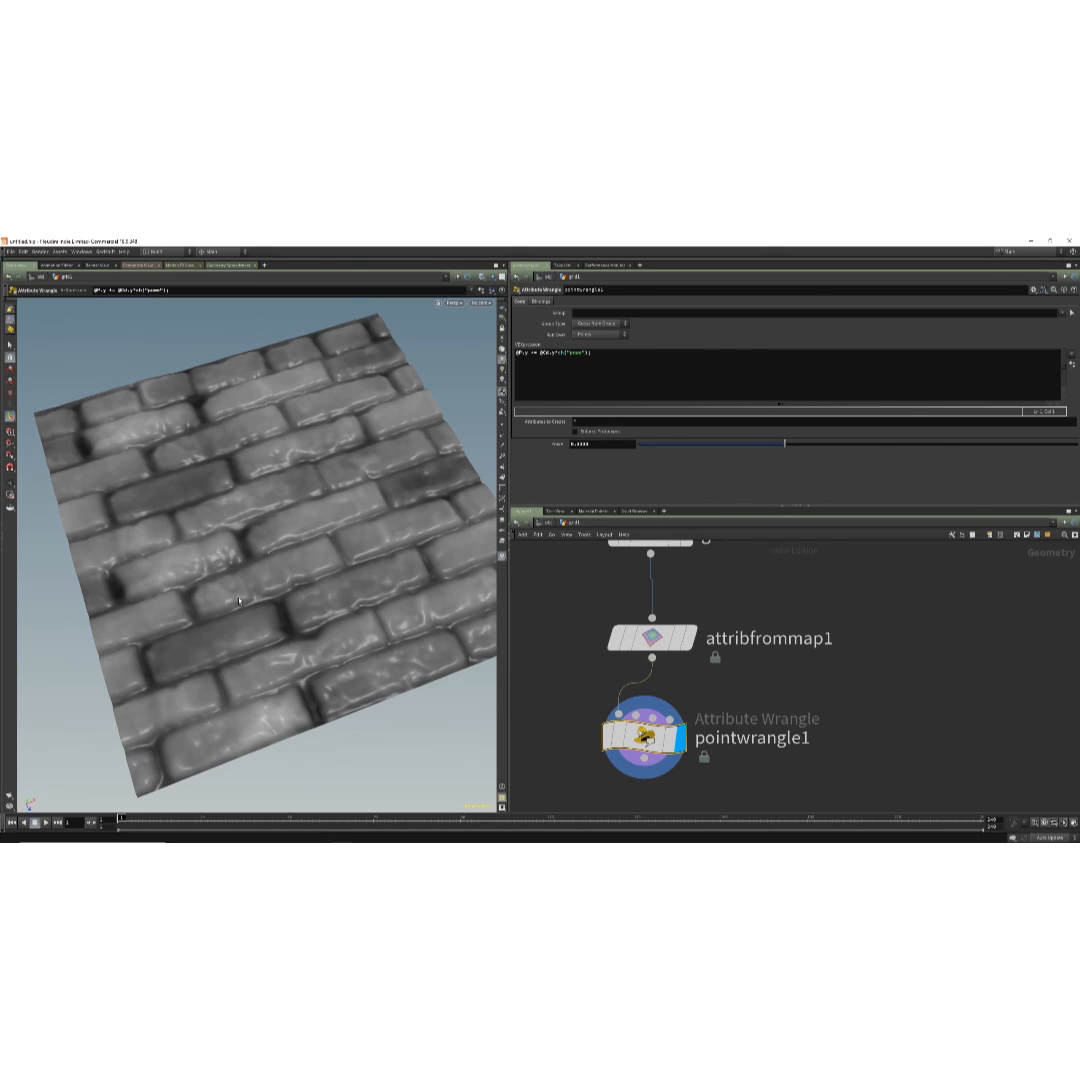